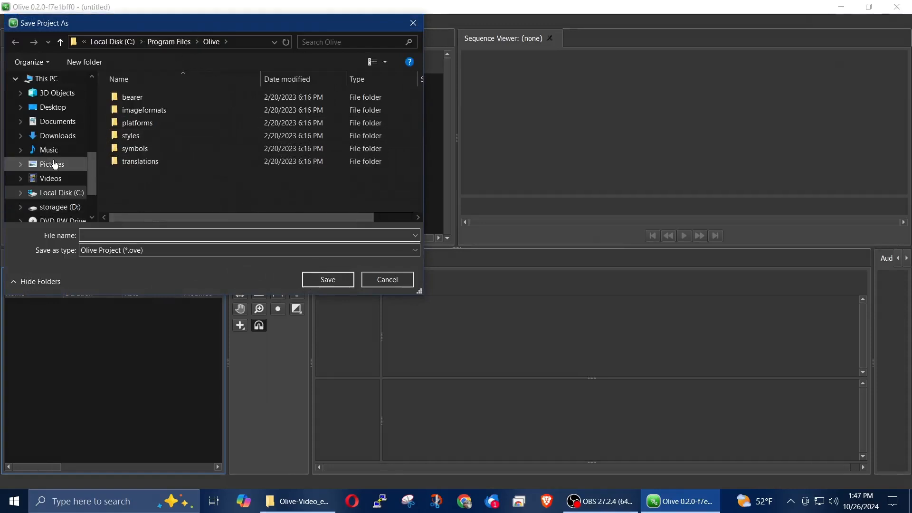
Save the project as olive-video-editor in the test folder inside Videos
{"action": "left_click", "coordinate": [51, 178]}
{"action": "scroll", "coordinate": [351, 190], "scroll_direction": "down", "scroll_amount": 6}
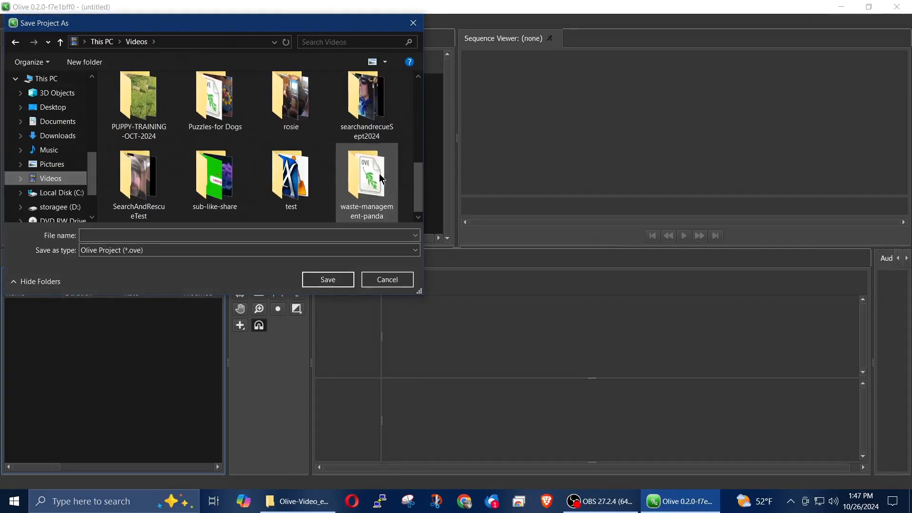
{"action": "double_click", "coordinate": [291, 179]}
{"action": "left_click", "coordinate": [202, 234]}
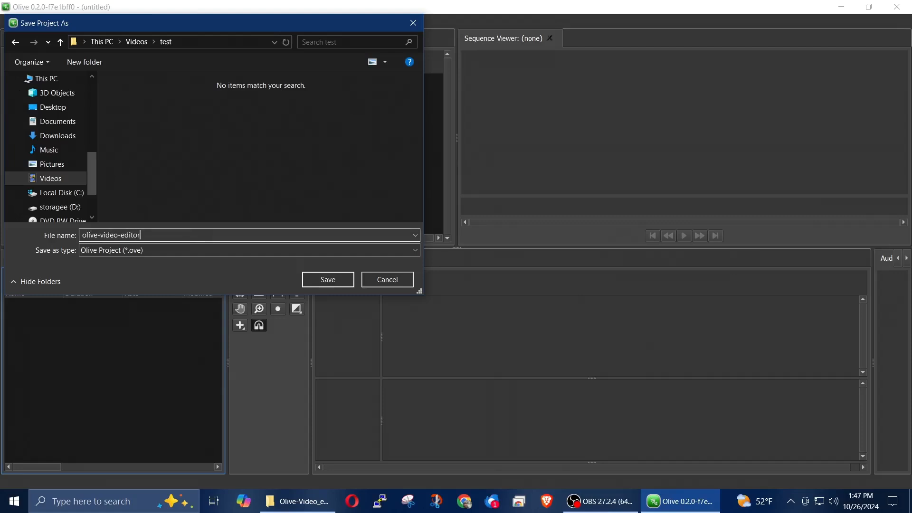
{"action": "key", "text": "Return"}
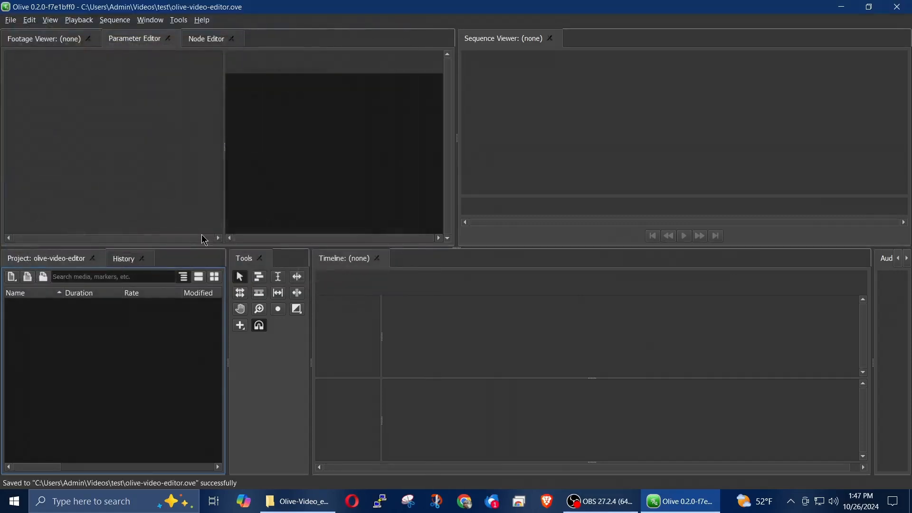
{"action": "left_click", "coordinate": [10, 20]}
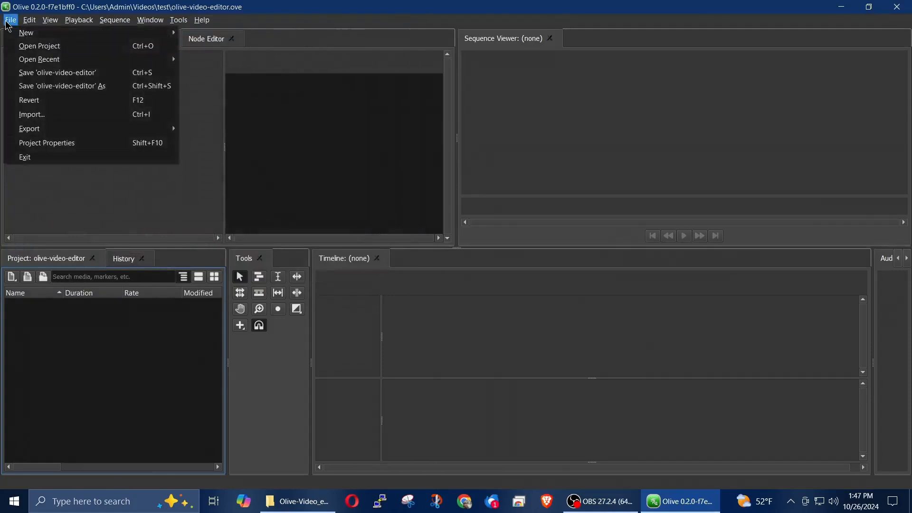
{"action": "left_click", "coordinate": [57, 114]}
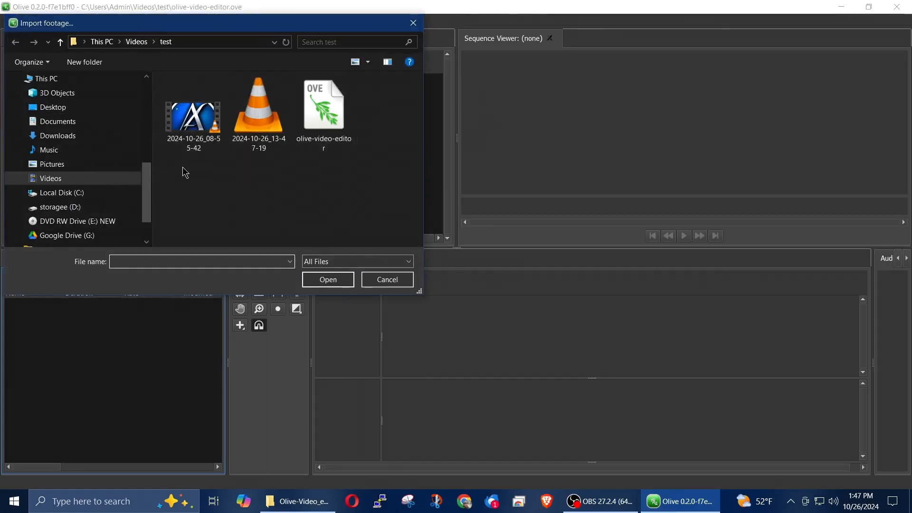
{"action": "left_click", "coordinate": [394, 280]}
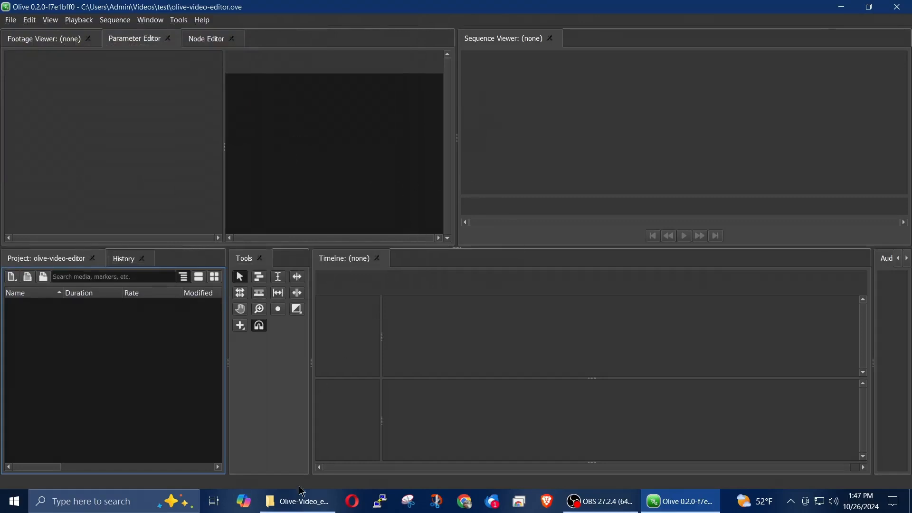
Switch to the Olive-Video_editor folder in File Explorer and enlarge its window to list all the video files
{"action": "left_click", "coordinate": [298, 506]}
{"action": "left_click", "coordinate": [297, 506]}
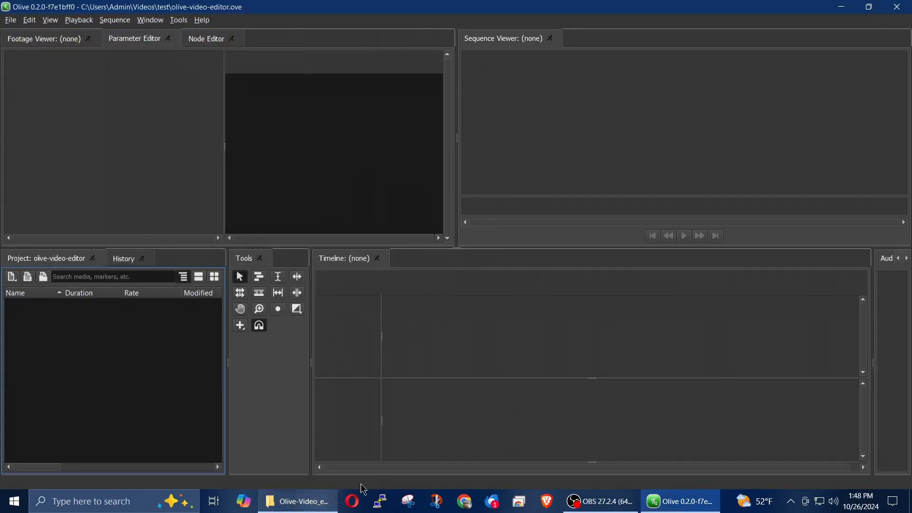
{"action": "left_click", "coordinate": [271, 509]}
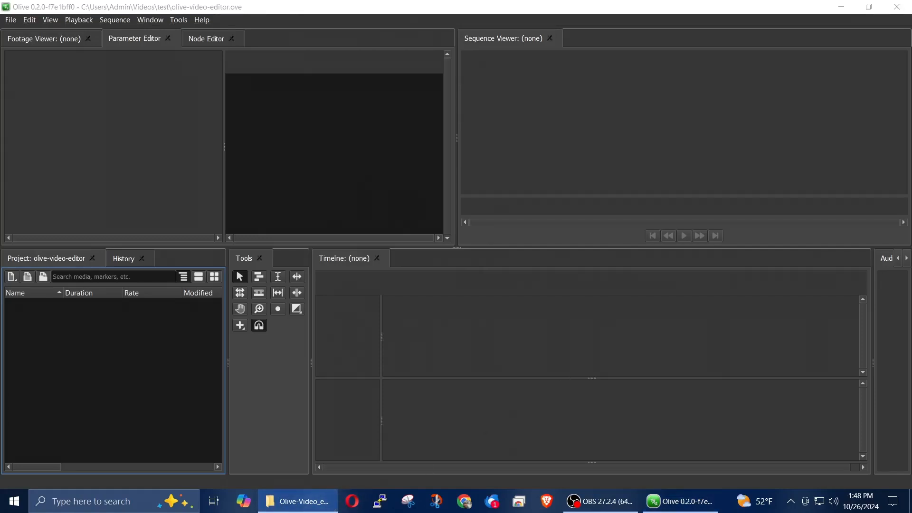
{"action": "left_click_drag", "start_coordinate": [911, 369], "coordinate": [304, 77]}
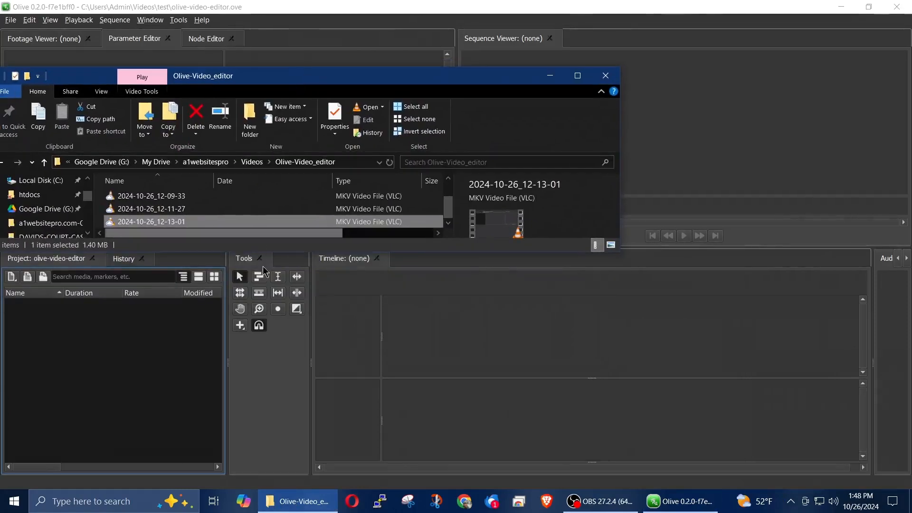
{"action": "left_click_drag", "start_coordinate": [281, 252], "coordinate": [298, 470]}
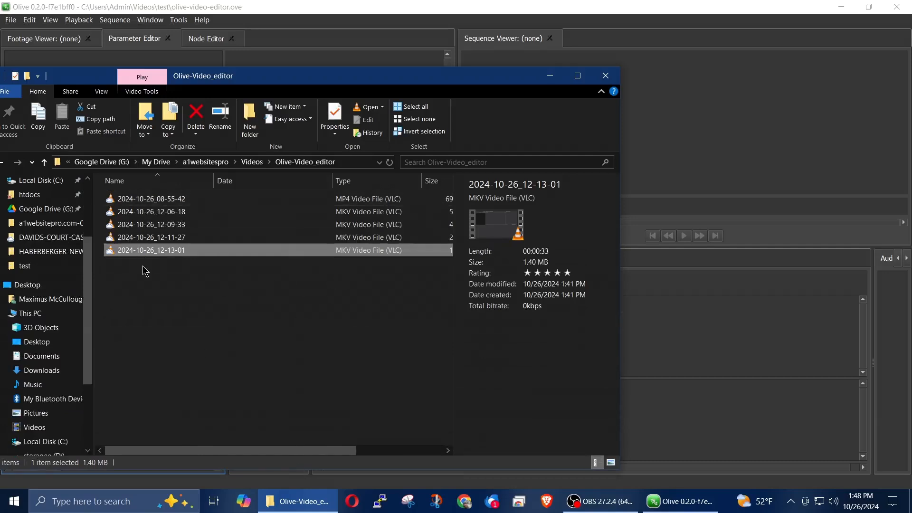
Open a second File Explorer window beside the first and go to the test folder in This PC's Videos
{"action": "left_click", "coordinate": [298, 502]}
{"action": "right_click", "coordinate": [298, 504]}
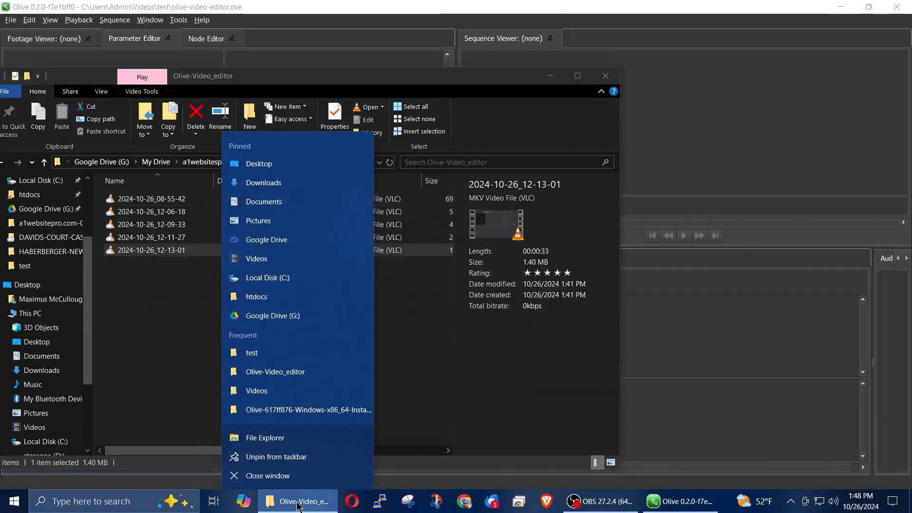
{"action": "left_click", "coordinate": [256, 391]}
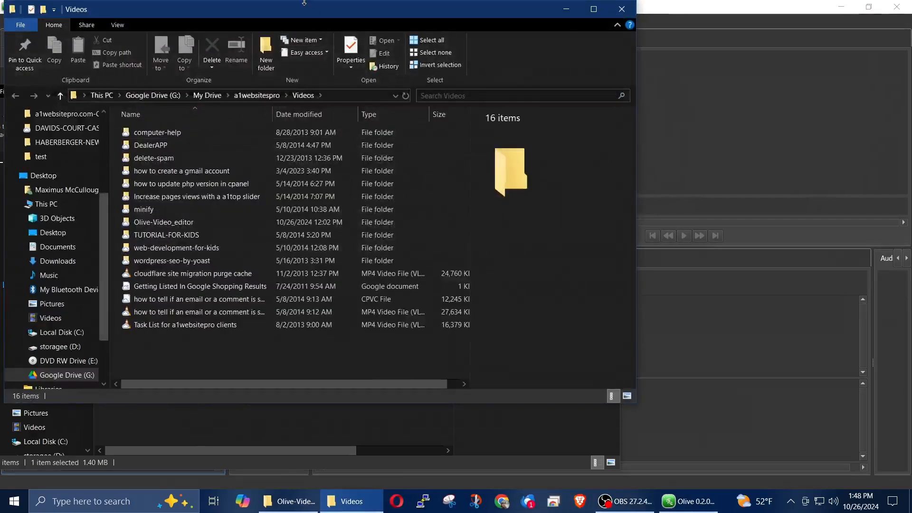
{"action": "left_click_drag", "start_coordinate": [288, 15], "coordinate": [519, 30]}
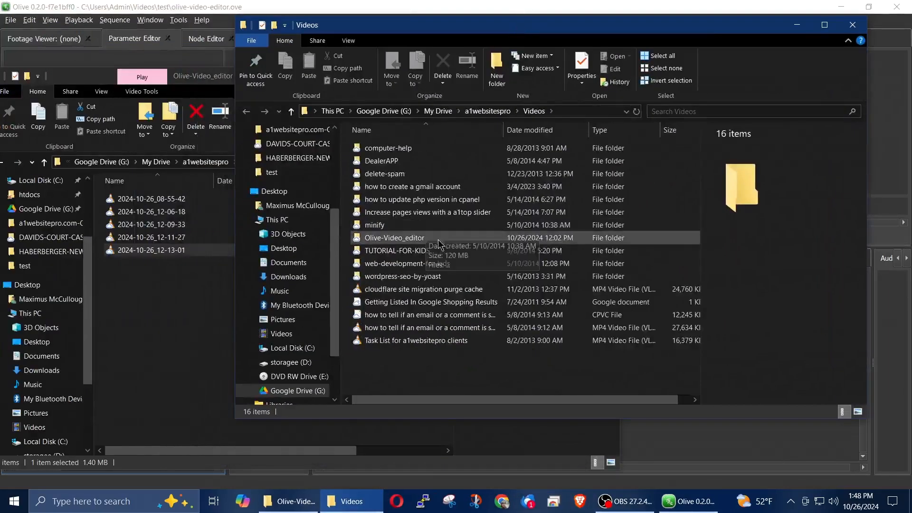
{"action": "left_click", "coordinate": [281, 335]}
{"action": "scroll", "coordinate": [418, 275], "scroll_direction": "down", "scroll_amount": 3}
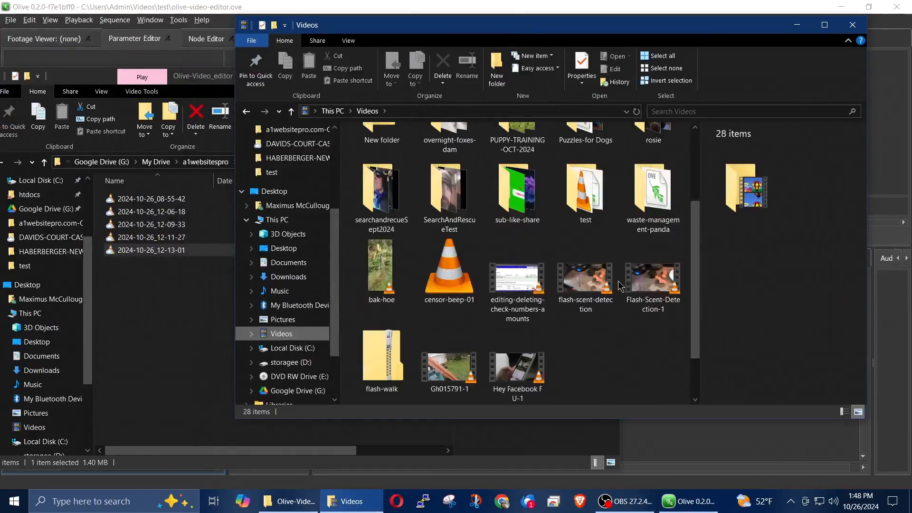
{"action": "double_click", "coordinate": [582, 190]}
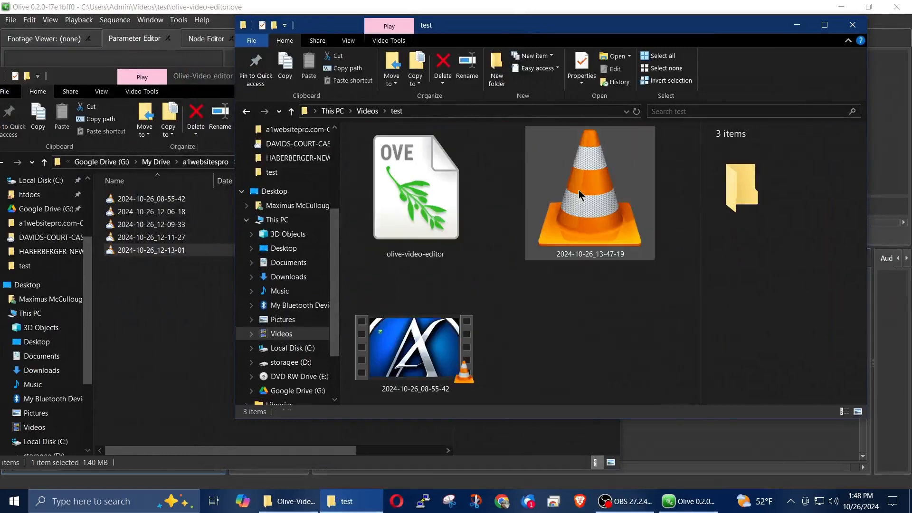
Create a folder named olive-tutorials inside the test folder
{"action": "right_click", "coordinate": [550, 309]}
{"action": "mouse_move", "coordinate": [594, 280]}
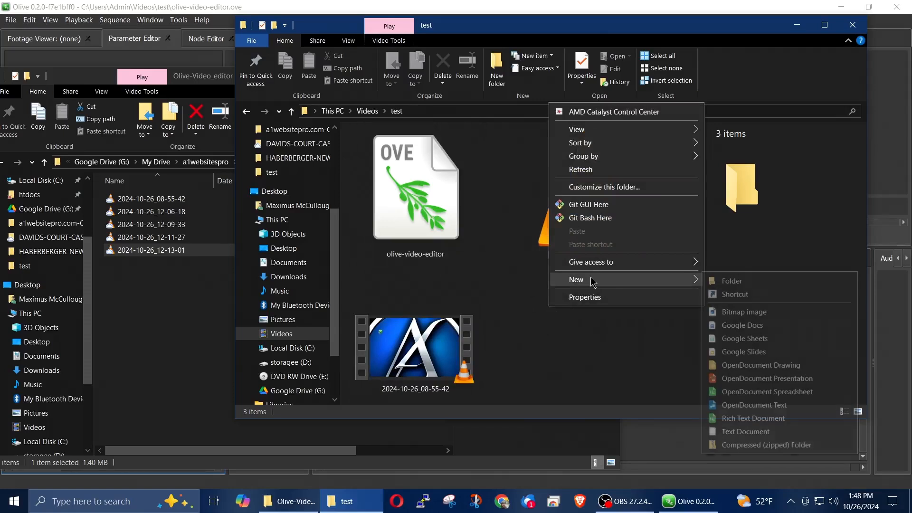
{"action": "left_click", "coordinate": [757, 283]}
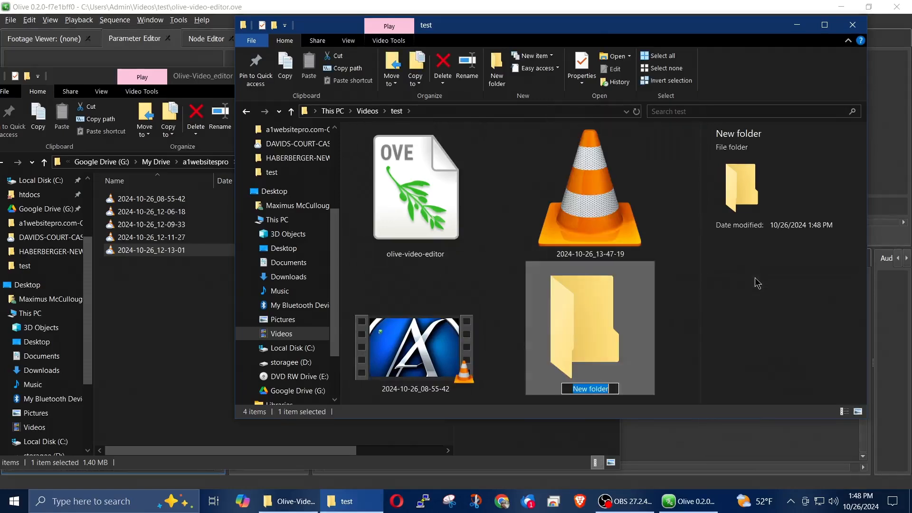
{"action": "type", "text": "olive-"}
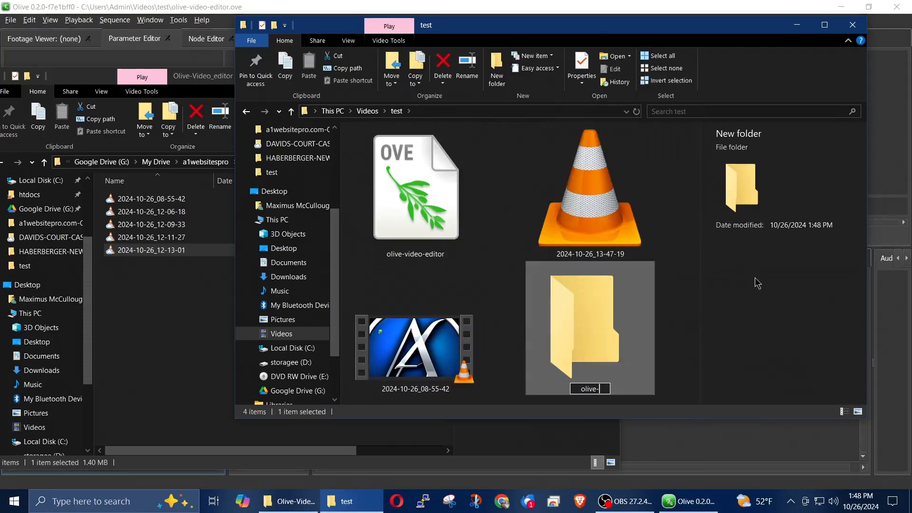
{"action": "type", "text": "tutorials"}
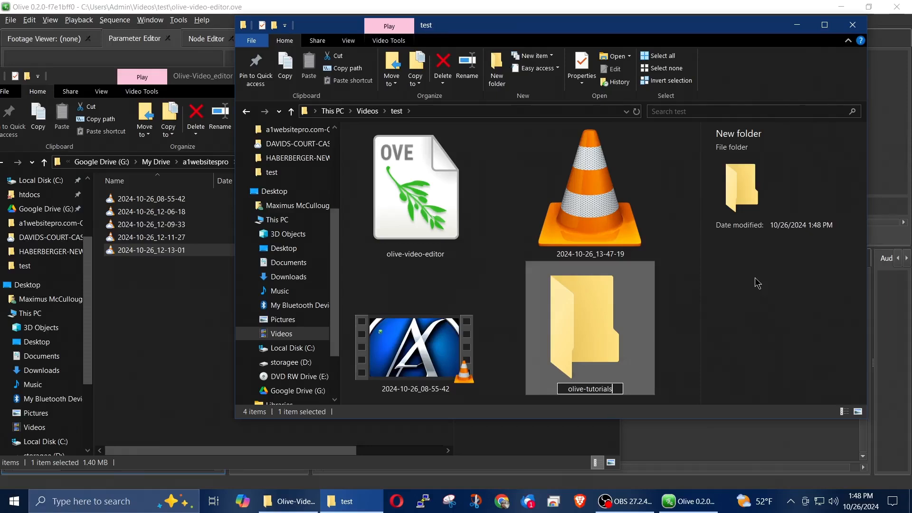
{"action": "key", "text": "Return"}
Open the olive-tutorials folder and copy all five video files from the Olive-Video_editor folder into it
{"action": "left_click", "coordinate": [417, 185]}
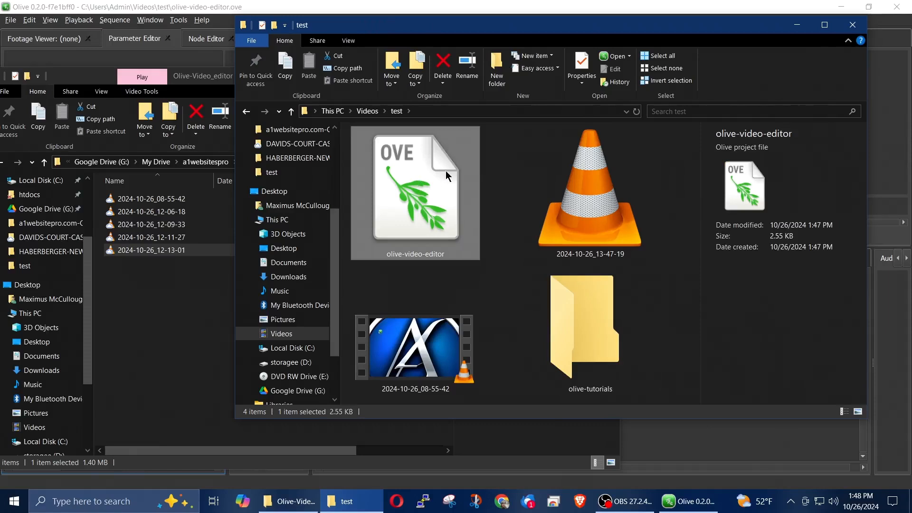
{"action": "left_click", "coordinate": [579, 320]}
{"action": "double_click", "coordinate": [580, 320]}
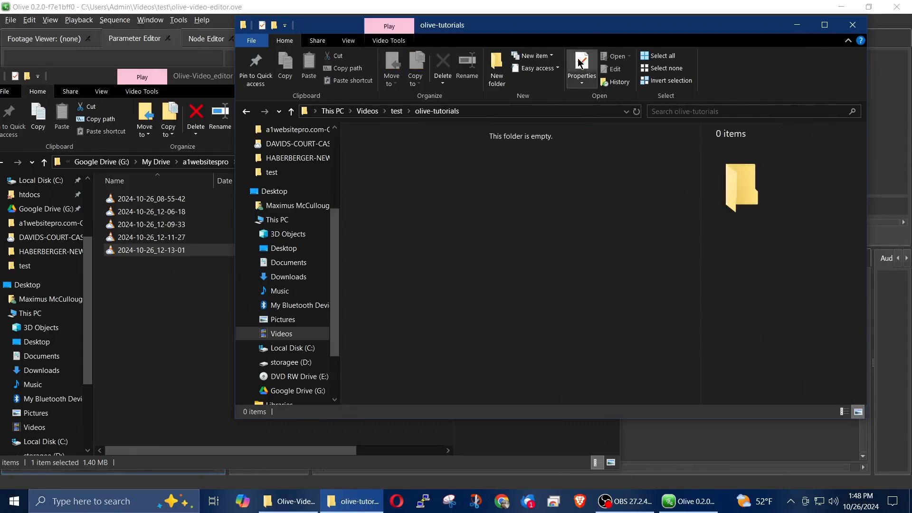
{"action": "left_click_drag", "start_coordinate": [572, 26], "coordinate": [632, 45]}
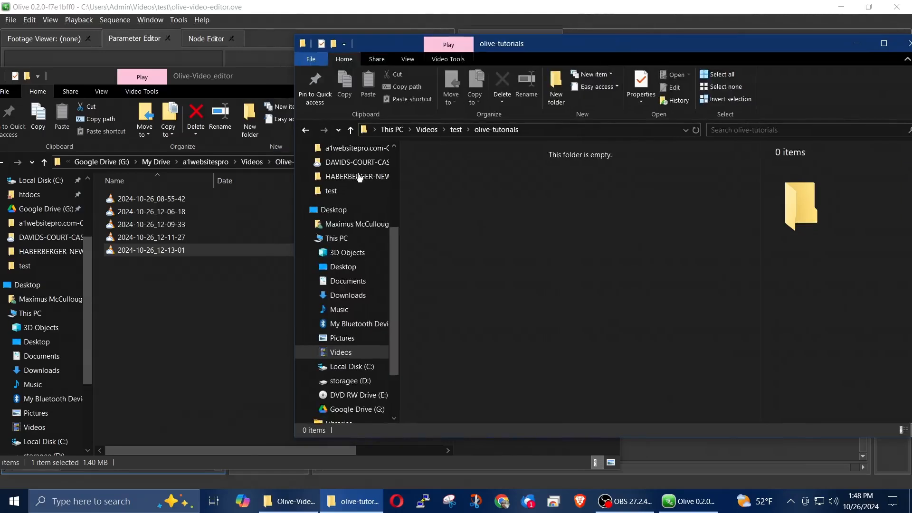
{"action": "left_click", "coordinate": [108, 253]}
{"action": "left_click_drag", "start_coordinate": [159, 288], "coordinate": [740, 282]}
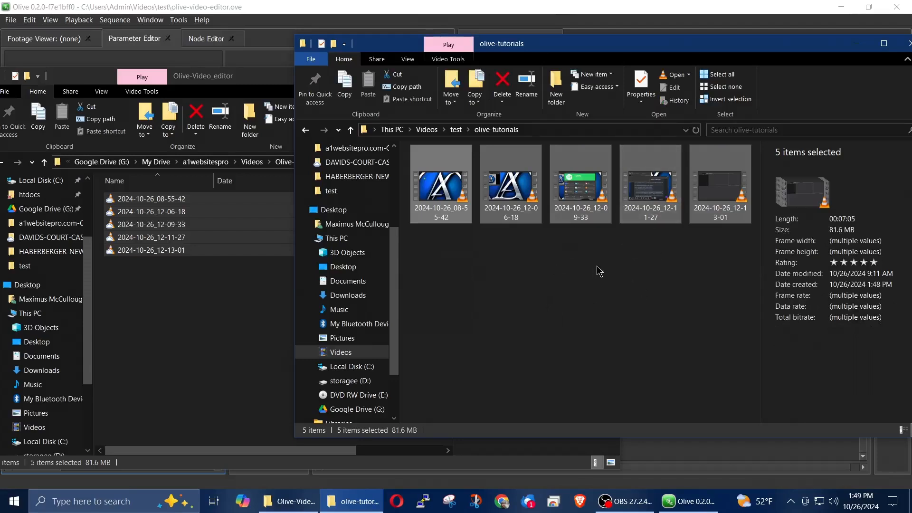
Close the Olive-Video_editor folder window and switch back to the Olive project
{"action": "left_click", "coordinate": [242, 83]}
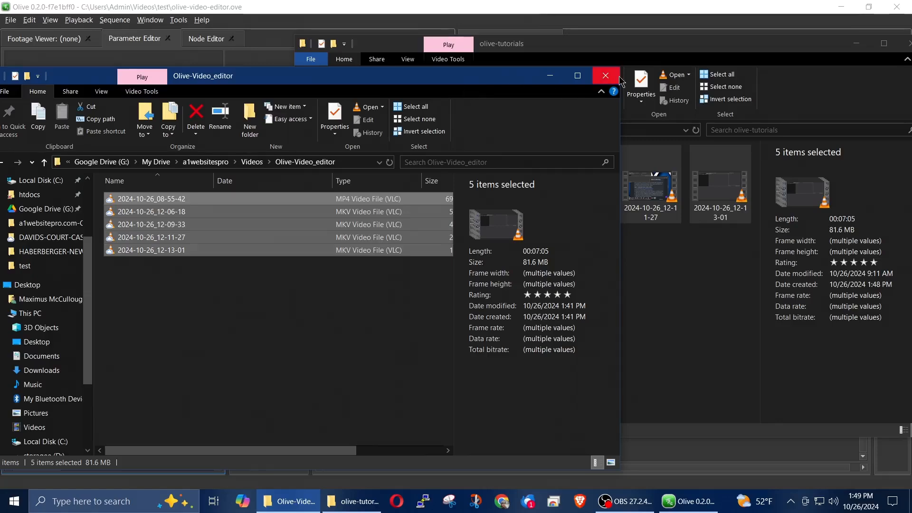
{"action": "left_click", "coordinate": [622, 81]}
{"action": "key", "text": "alt+F4"}
{"action": "left_click_drag", "start_coordinate": [589, 54], "coordinate": [465, 72]}
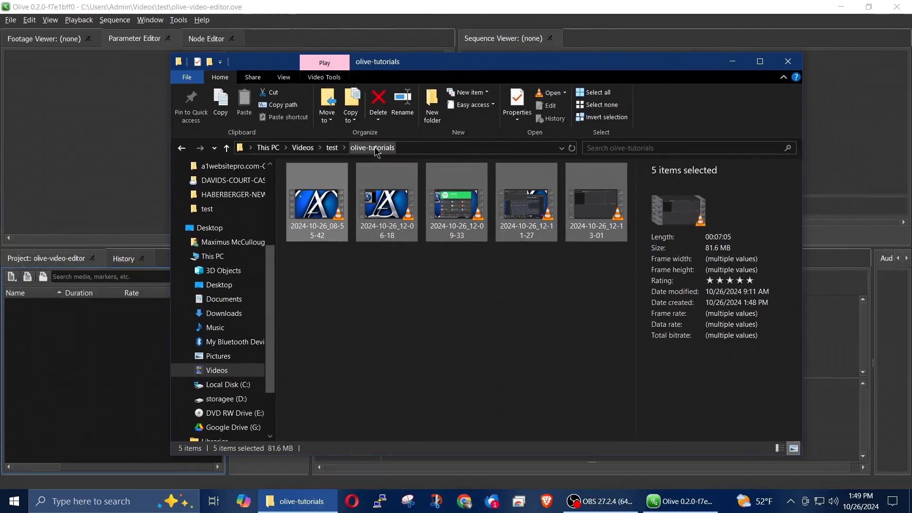
{"action": "left_click", "coordinate": [475, 11]}
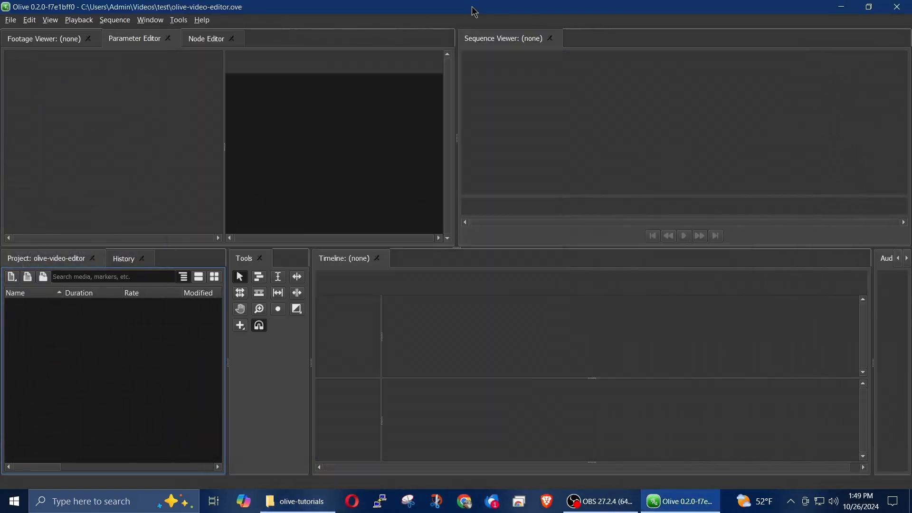
Import all five video files from the olive-tutorials folder into the project, then clear the selection
{"action": "left_click", "coordinate": [10, 20]}
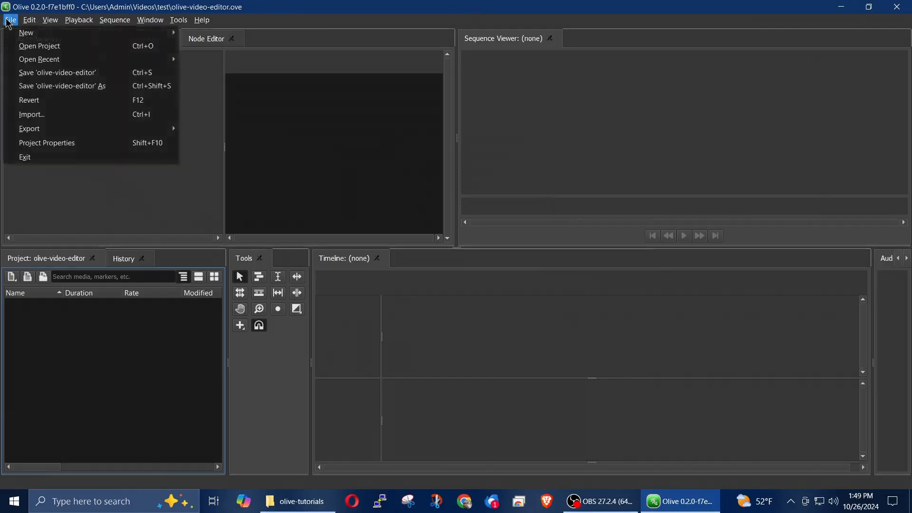
{"action": "left_click", "coordinate": [66, 119]}
{"action": "double_click", "coordinate": [199, 117]}
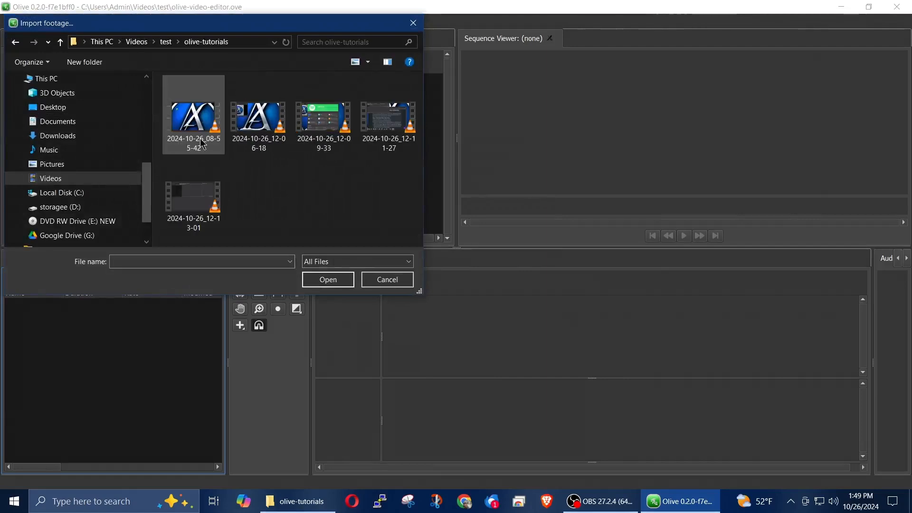
{"action": "key", "text": "ctrl+a"}
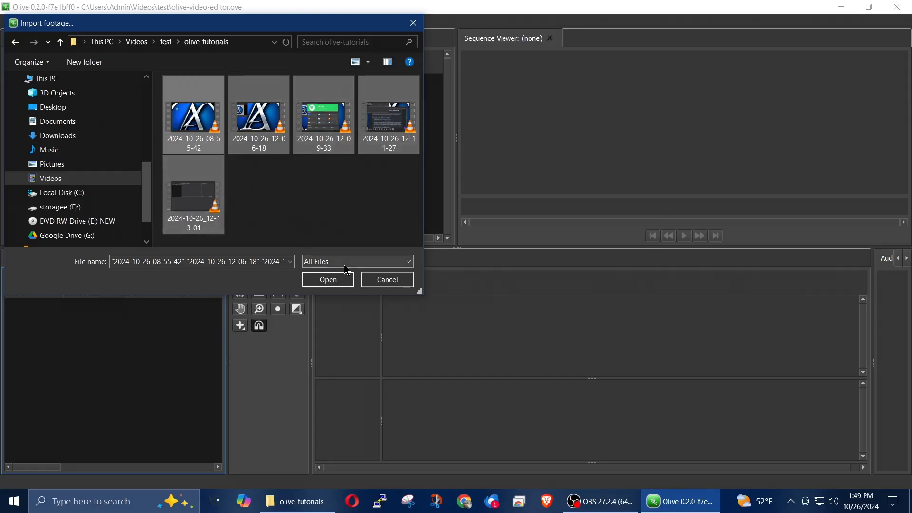
{"action": "left_click", "coordinate": [334, 283]}
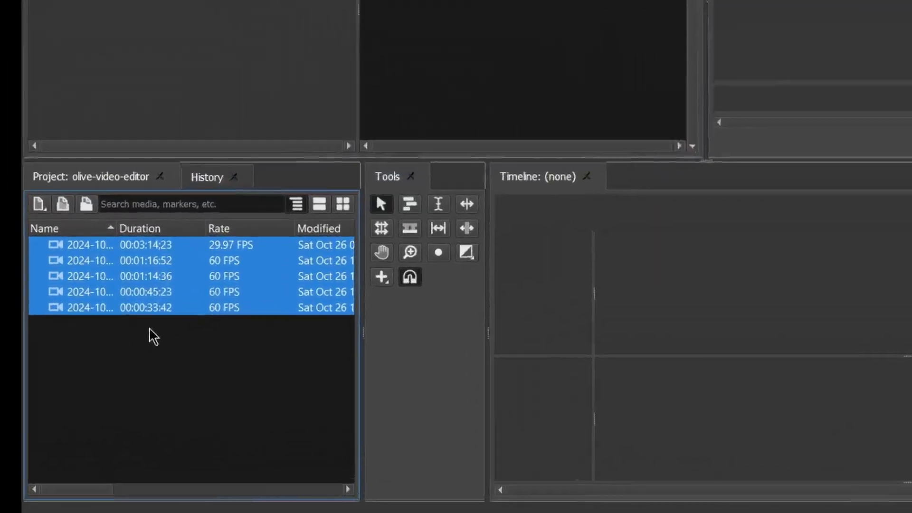
{"action": "left_click", "coordinate": [85, 366]}
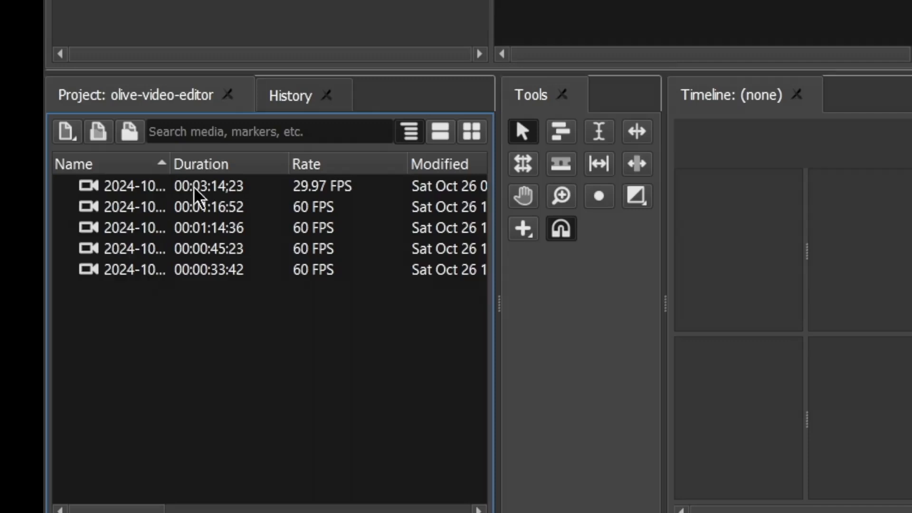
Widen the Name column in the project's media list and sort the clips by name in descending order
{"action": "left_click_drag", "start_coordinate": [170, 163], "coordinate": [199, 186]}
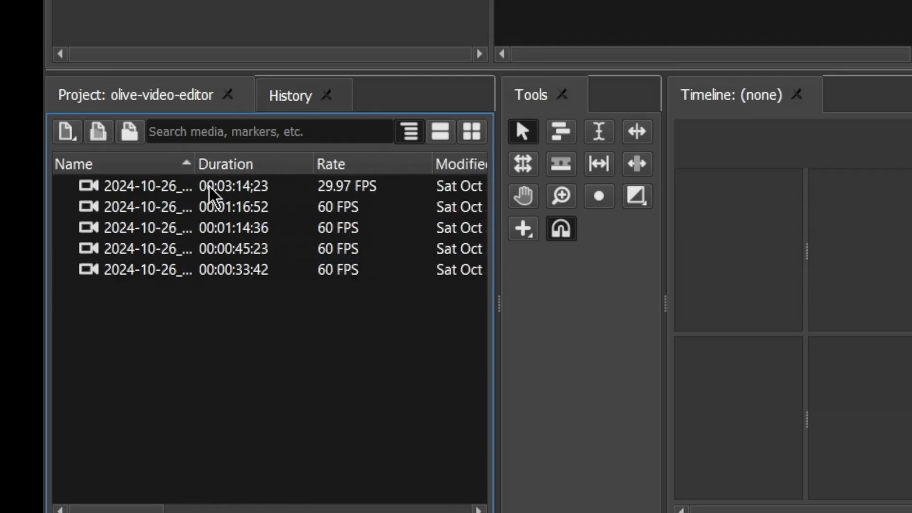
{"action": "left_click", "coordinate": [245, 164]}
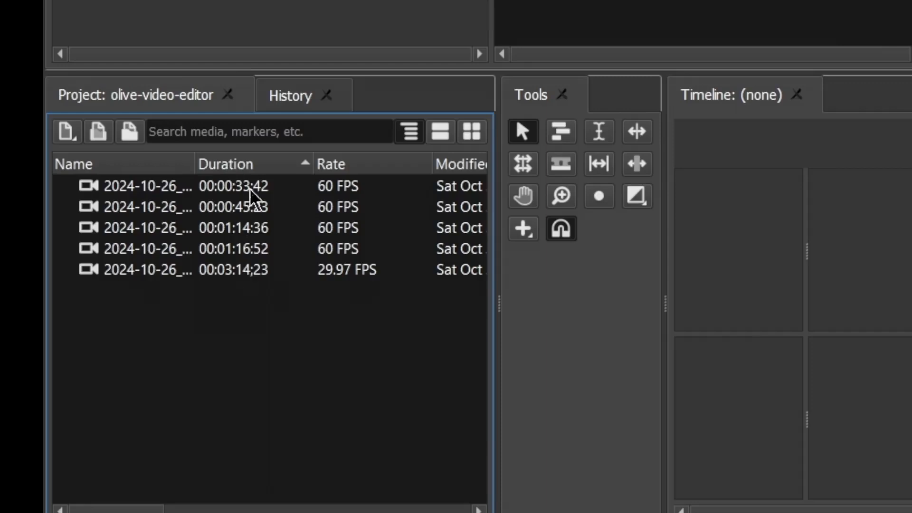
{"action": "left_click", "coordinate": [109, 166]}
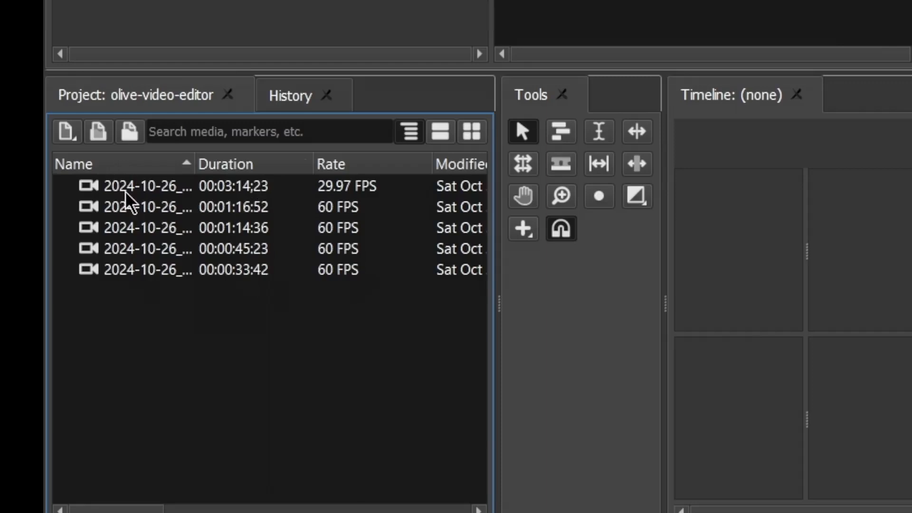
{"action": "left_click", "coordinate": [183, 171]}
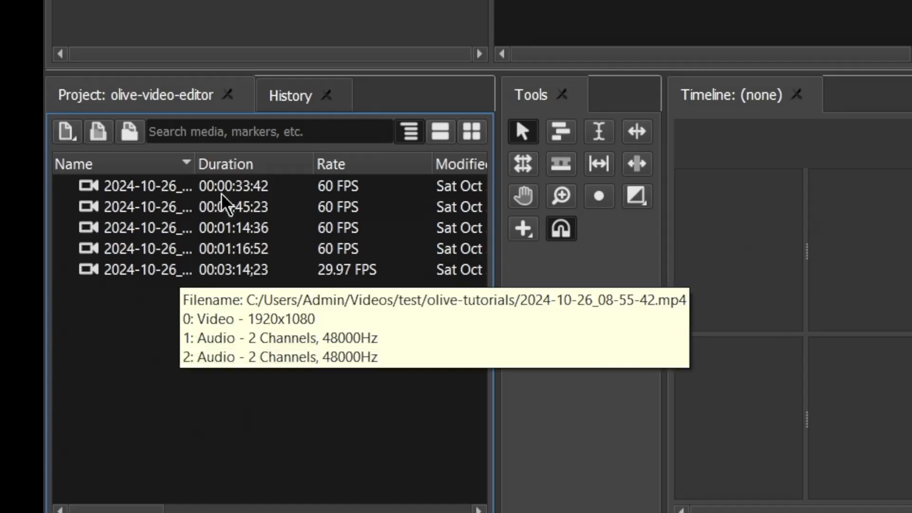
Widen the Name column in the project's media list to read the full file names, then narrow it partway
{"action": "left_click_drag", "start_coordinate": [193, 168], "coordinate": [334, 188]}
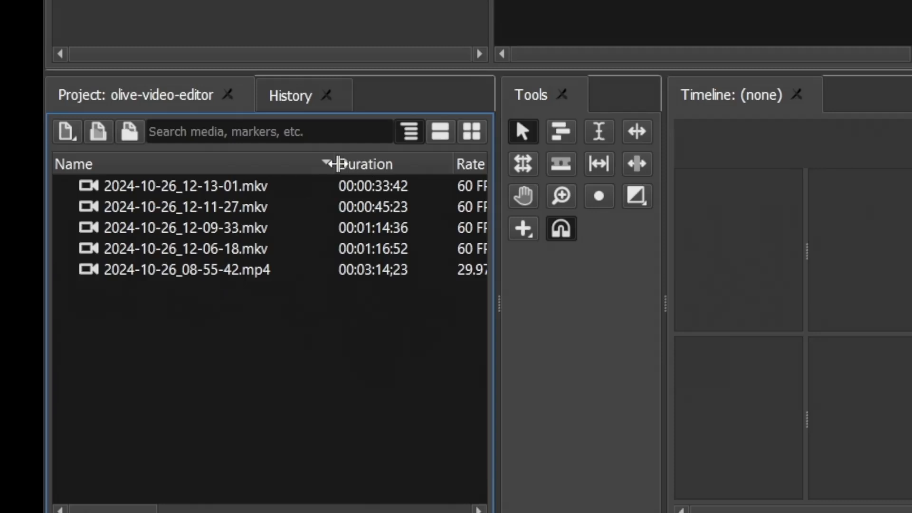
{"action": "left_click_drag", "start_coordinate": [327, 164], "coordinate": [245, 167]}
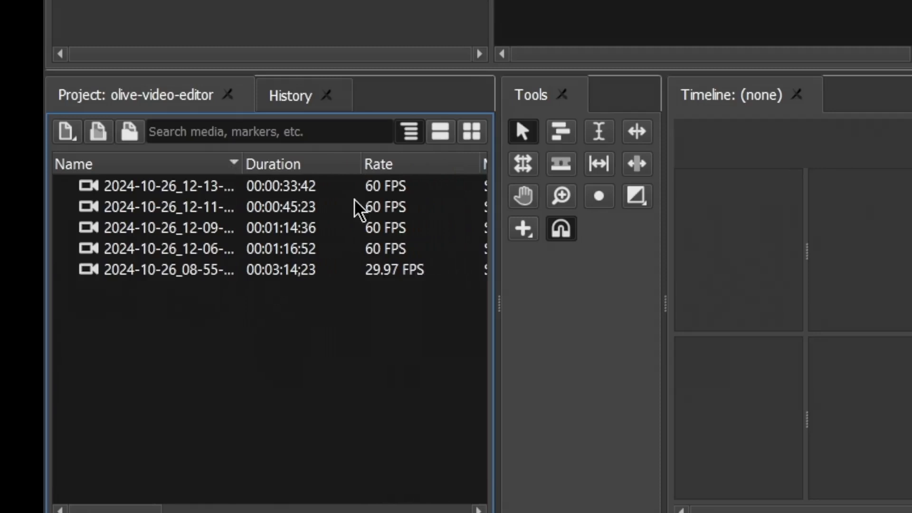
Add all five clips to the empty timeline, creating a sequence with parameters automatically detected from the footage
{"action": "left_click_drag", "start_coordinate": [146, 315], "coordinate": [112, 192]}
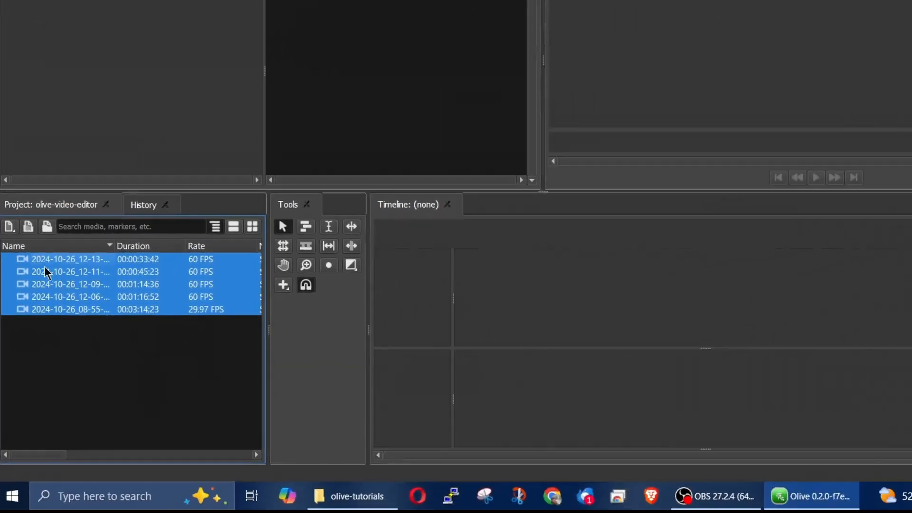
{"action": "left_click_drag", "start_coordinate": [143, 205], "coordinate": [599, 254]}
{"action": "left_click_drag", "start_coordinate": [331, 300], "coordinate": [549, 305]}
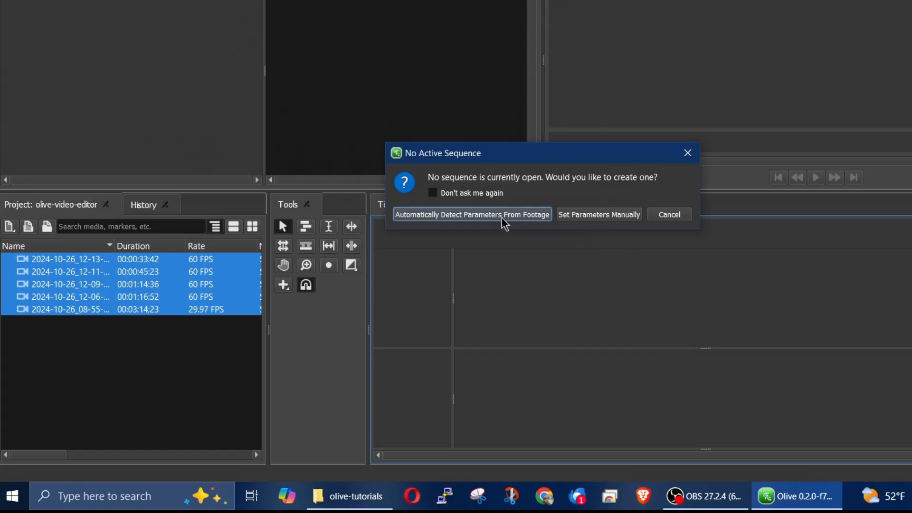
{"action": "left_click", "coordinate": [478, 215]}
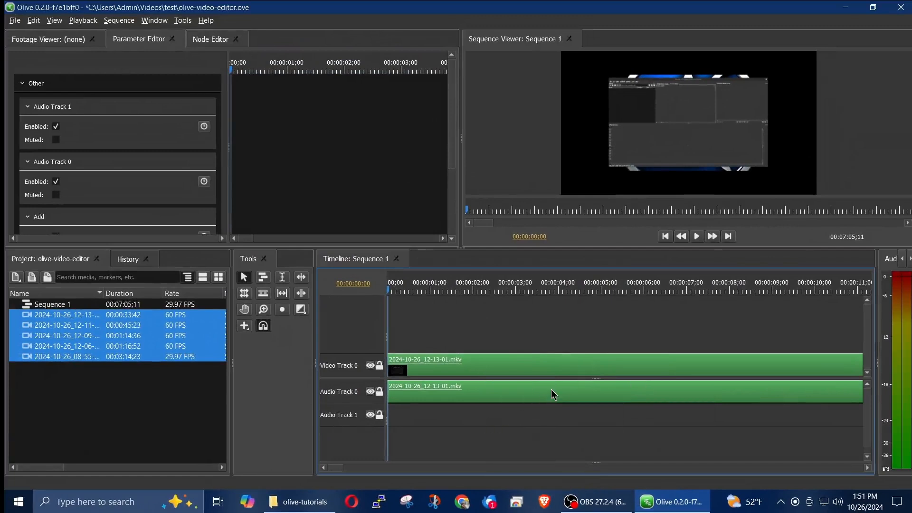
Examine how the five clips are arranged on the video and audio tracks of Sequence 1, at overview and close range
{"action": "scroll", "coordinate": [551, 389], "scroll_direction": "down", "scroll_amount": 12}
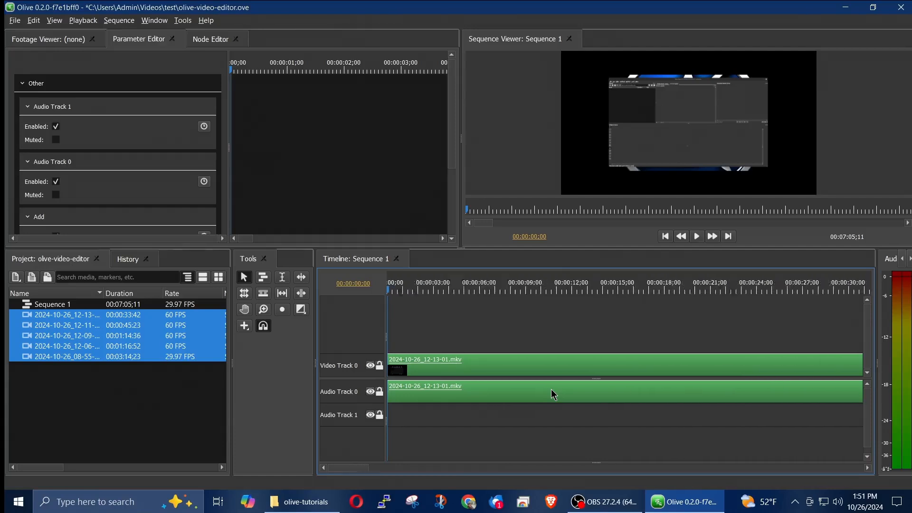
{"action": "scroll", "coordinate": [551, 389], "scroll_direction": "down", "scroll_amount": 10}
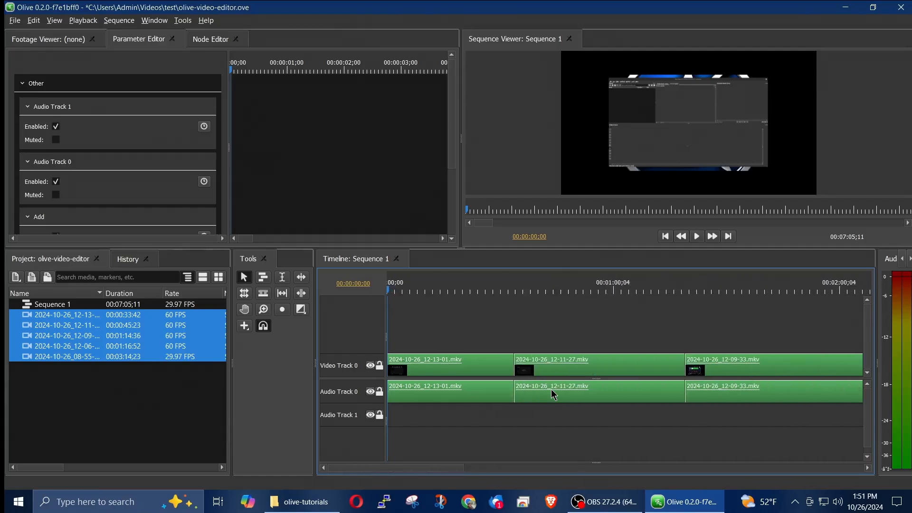
{"action": "scroll", "coordinate": [551, 393], "scroll_direction": "down", "scroll_amount": 8}
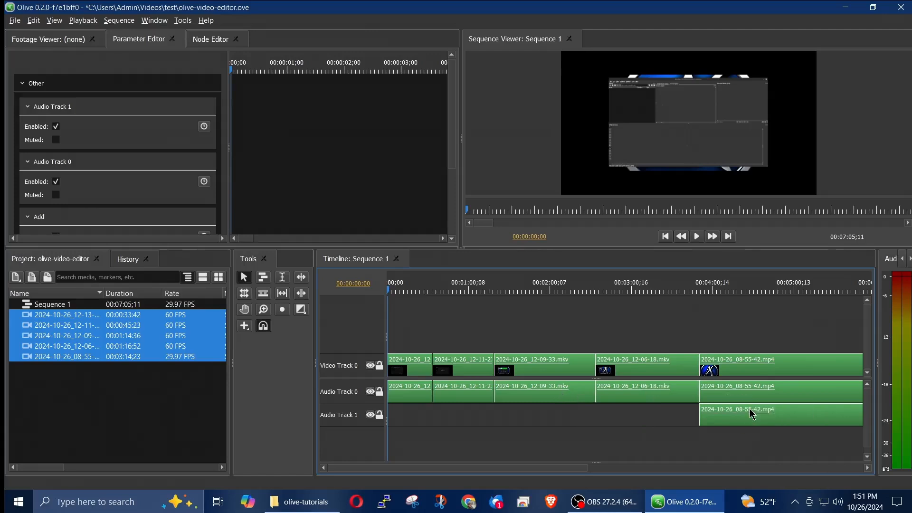
{"action": "scroll", "coordinate": [566, 374], "scroll_direction": "down", "scroll_amount": 3}
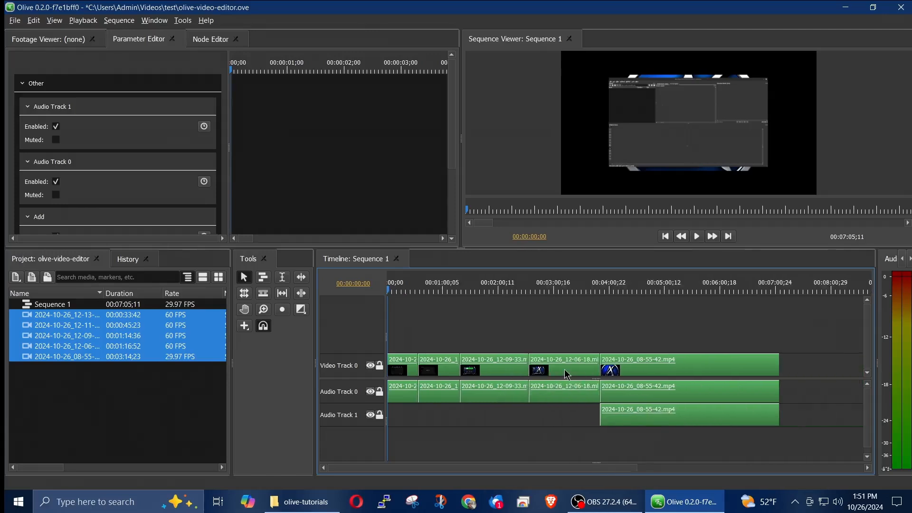
{"action": "scroll", "coordinate": [566, 374], "scroll_direction": "down", "scroll_amount": 1}
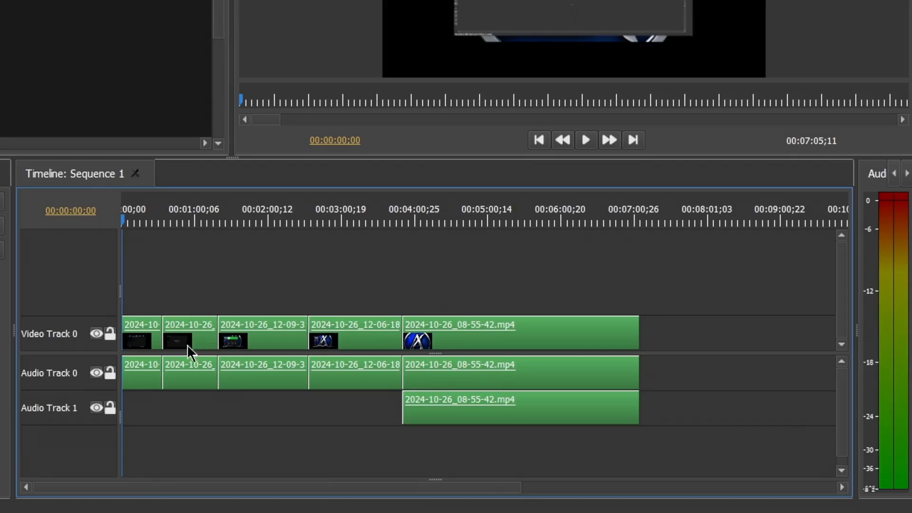
{"action": "left_click", "coordinate": [143, 342]}
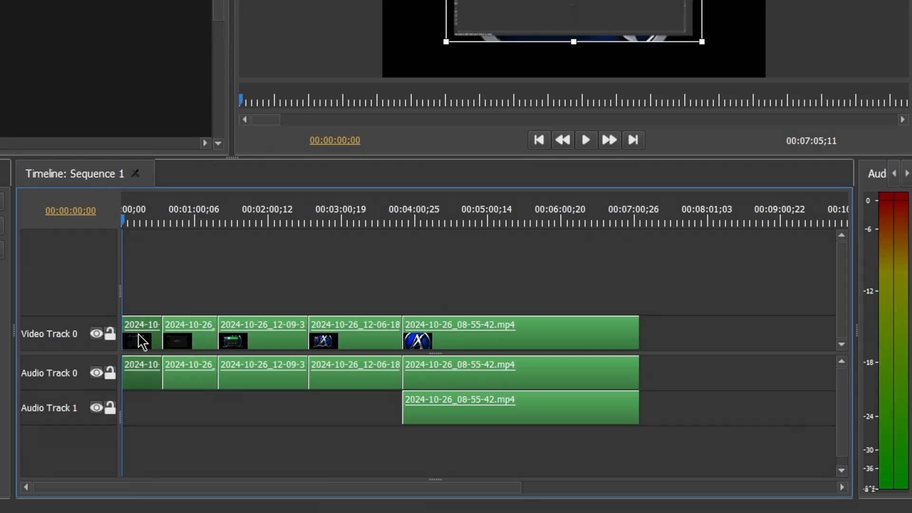
{"action": "scroll", "coordinate": [143, 342], "scroll_direction": "up", "scroll_amount": 10}
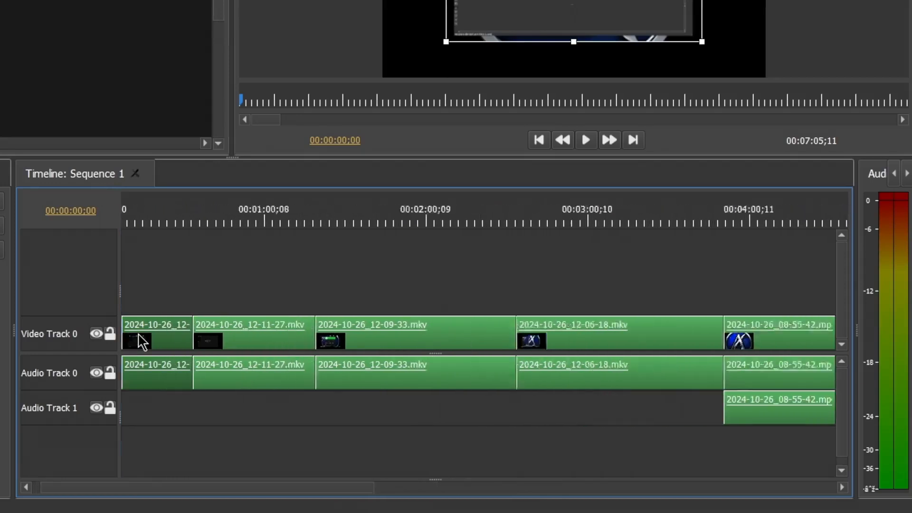
{"action": "scroll", "coordinate": [186, 332], "scroll_direction": "up", "scroll_amount": 10}
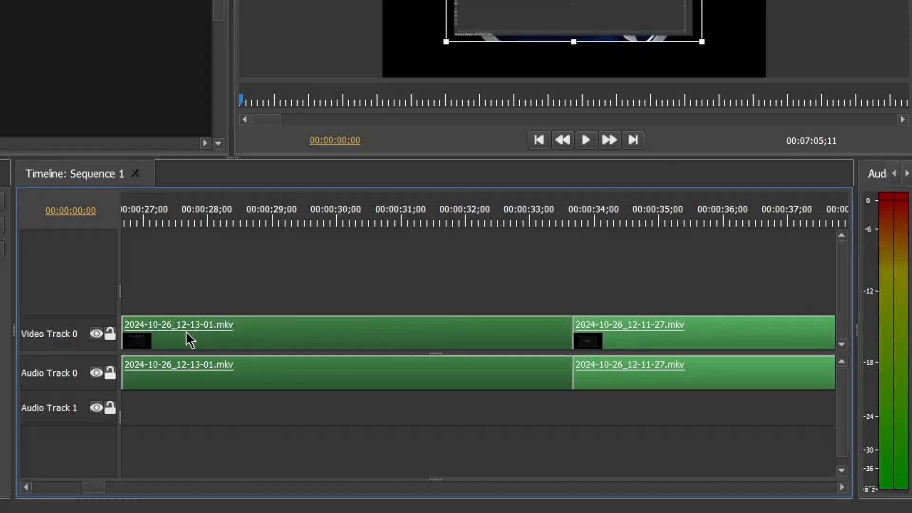
{"action": "scroll", "coordinate": [186, 331], "scroll_direction": "down", "scroll_amount": 5}
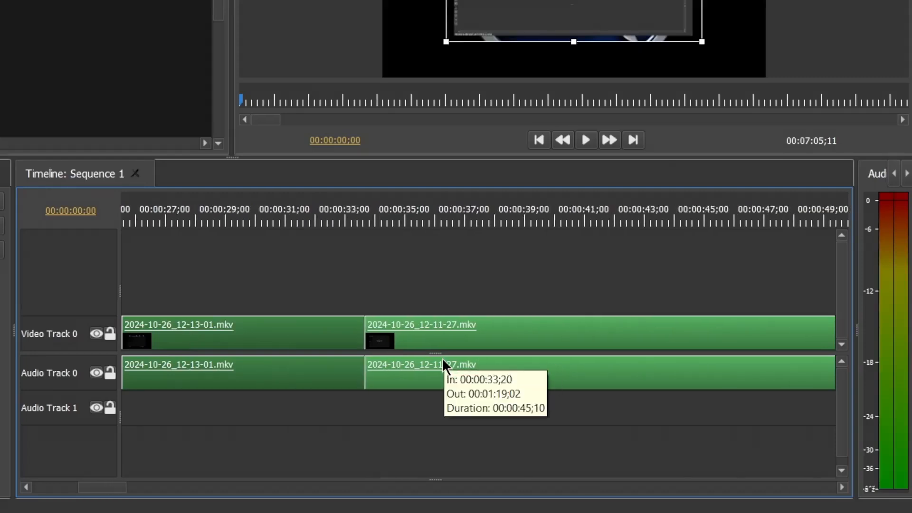
{"action": "scroll", "coordinate": [442, 365], "scroll_direction": "down", "scroll_amount": 3}
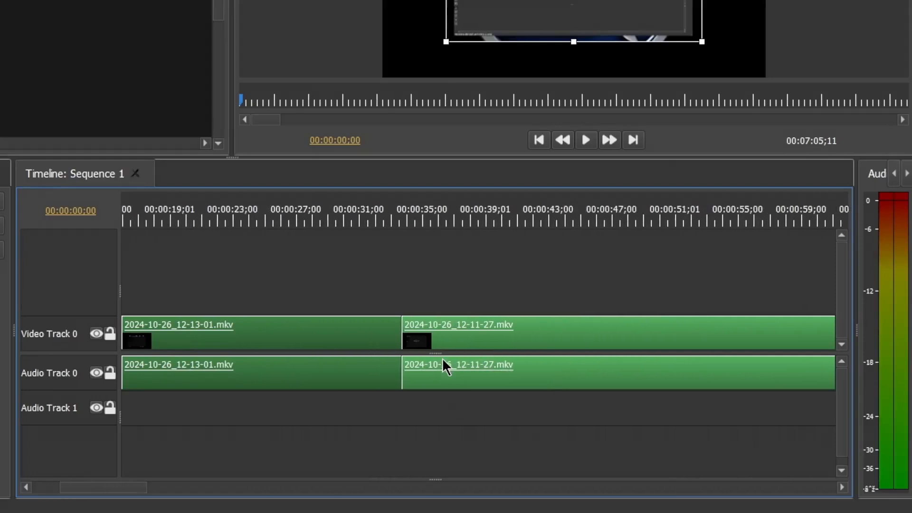
{"action": "scroll", "coordinate": [443, 366], "scroll_direction": "up", "scroll_amount": 2}
{"action": "scroll", "coordinate": [443, 359], "scroll_direction": "down", "scroll_amount": 5}
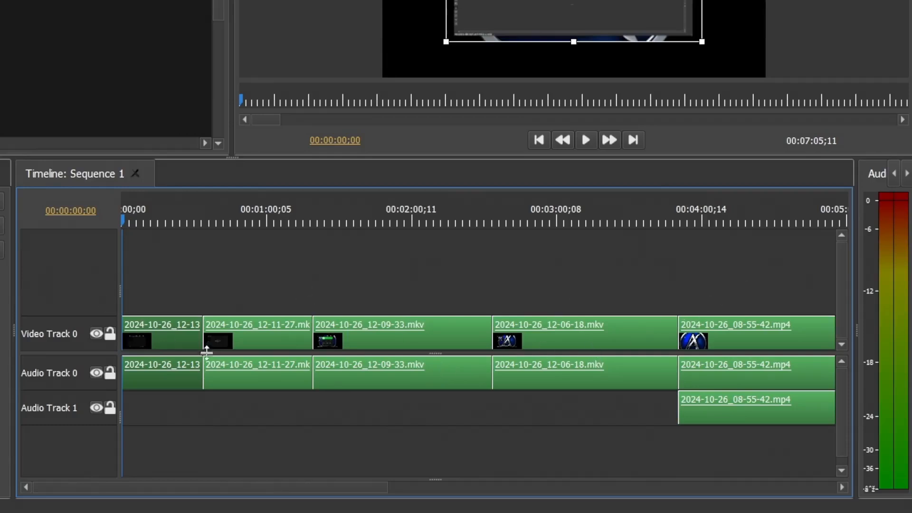
Delete every clip except the first, 2024-10-26_12-13-01.mkv, from the Sequence 1 timeline
{"action": "left_click", "coordinate": [768, 284]}
{"action": "left_click_drag", "start_coordinate": [764, 279], "coordinate": [247, 439]}
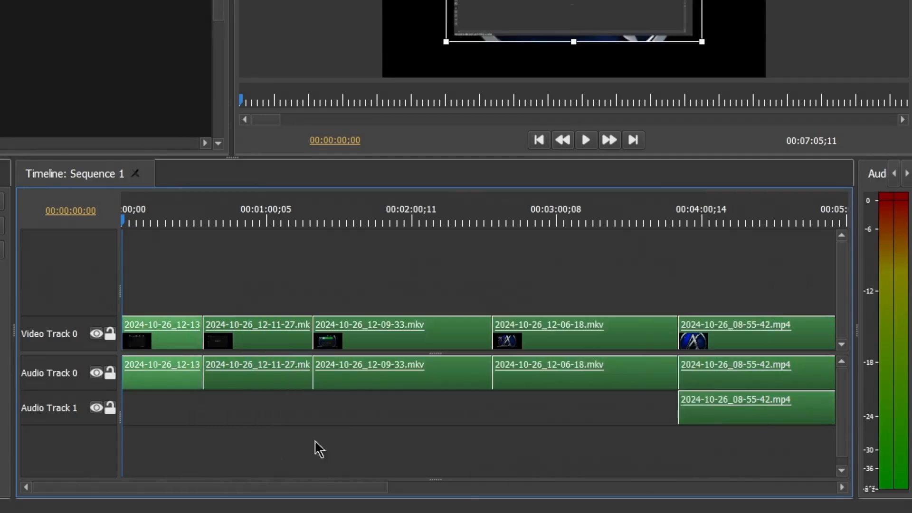
{"action": "key", "text": "Delete"}
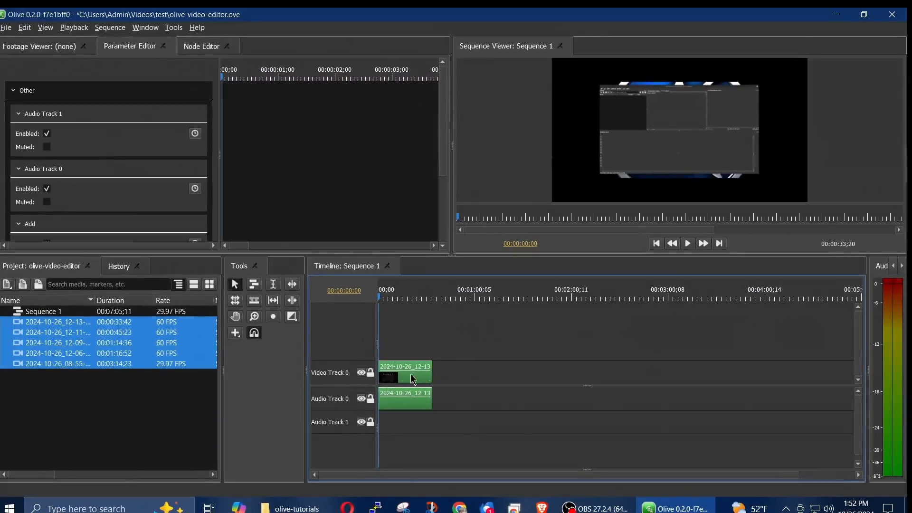
Preview the remaining clip at 00:00:13;16 and select it to show its Transform parameters
{"action": "left_click", "coordinate": [400, 297]}
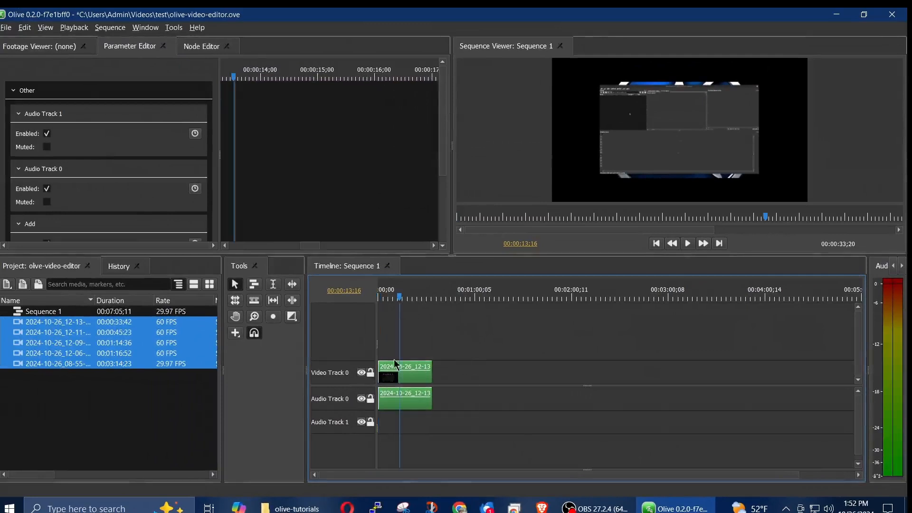
{"action": "left_click", "coordinate": [399, 380]}
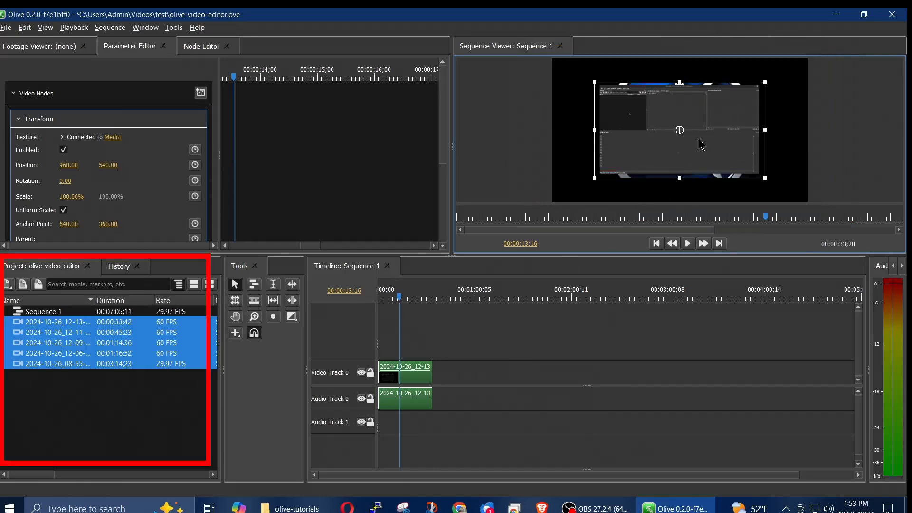
Place 2024-10-26_08-55-42.mp4 on the timeline after the first clip with a gap, starting at about 00:00:43;19
{"action": "left_click", "coordinate": [119, 343]}
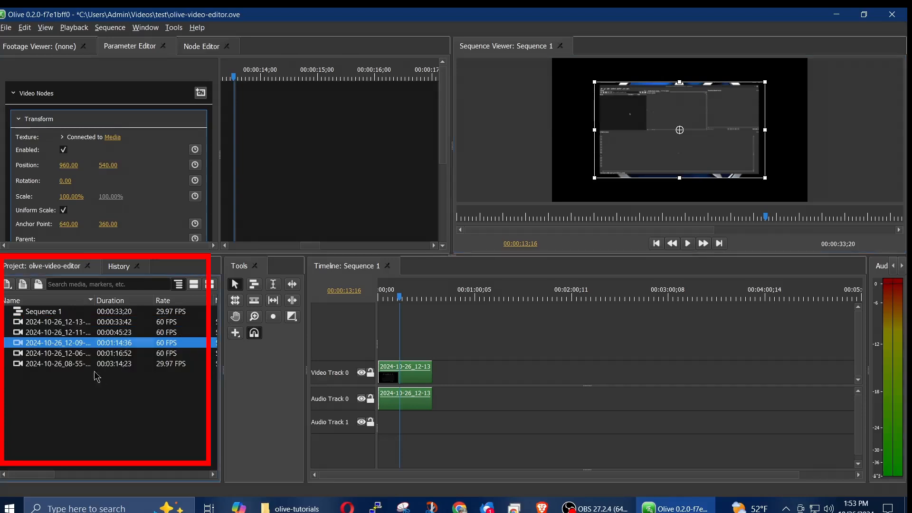
{"action": "left_click", "coordinate": [59, 364]}
{"action": "left_click_drag", "start_coordinate": [58, 366], "coordinate": [479, 378]}
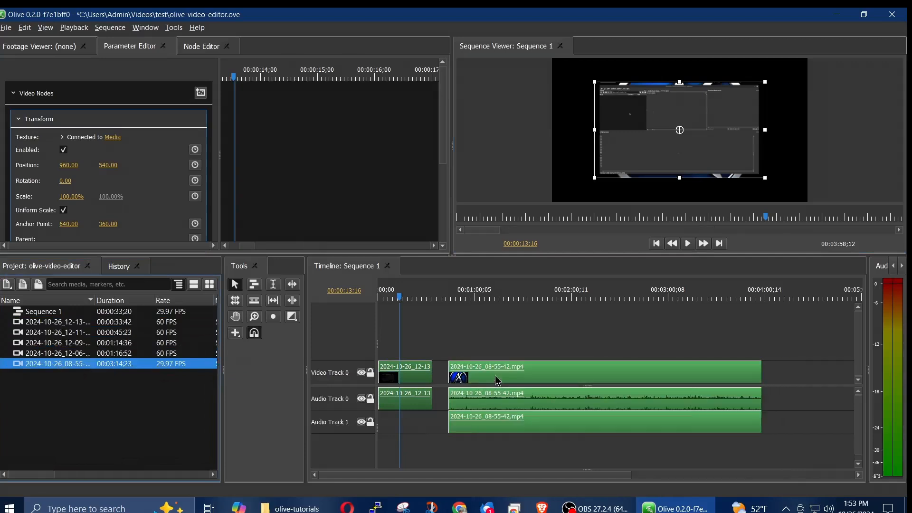
Preview the 2024-10-26_08-55-42.mp4 clip at 00:01:33;06 and delete it from the timeline
{"action": "left_click", "coordinate": [527, 290]}
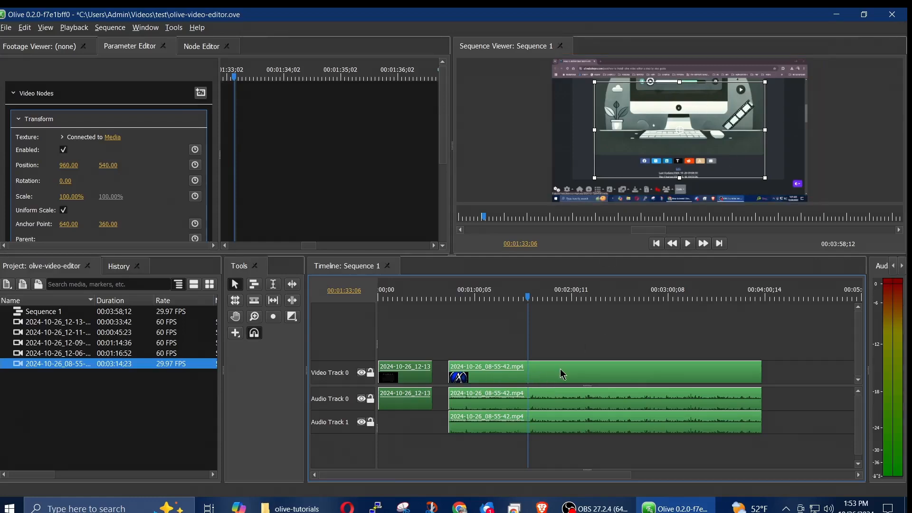
{"action": "mouse_move", "coordinate": [562, 374]}
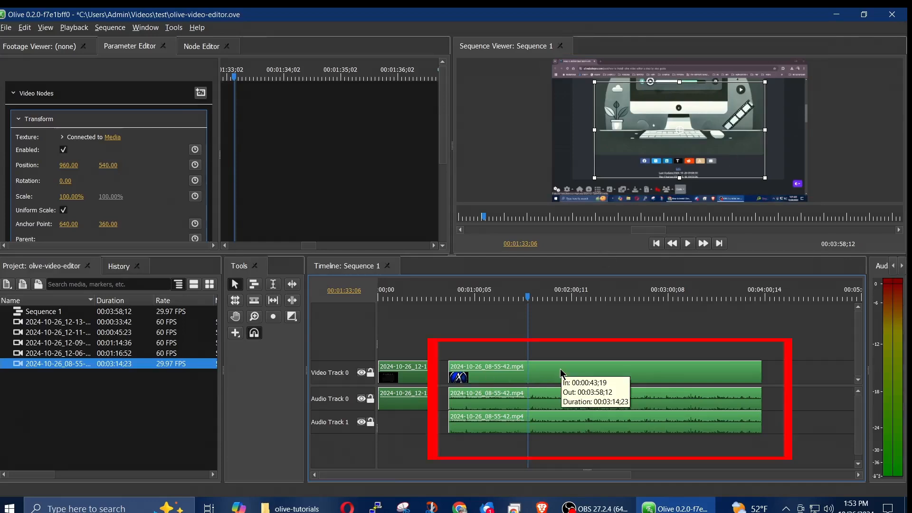
{"action": "left_click", "coordinate": [562, 374]}
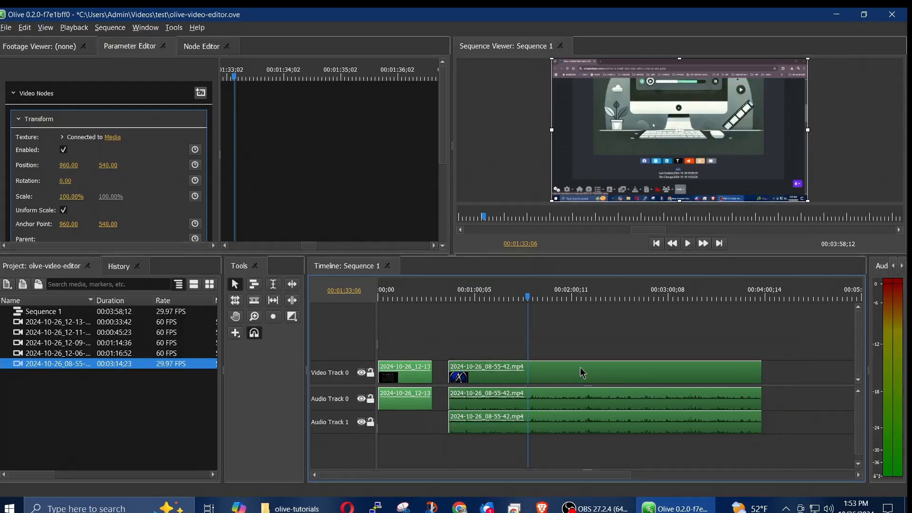
{"action": "key", "text": "Delete"}
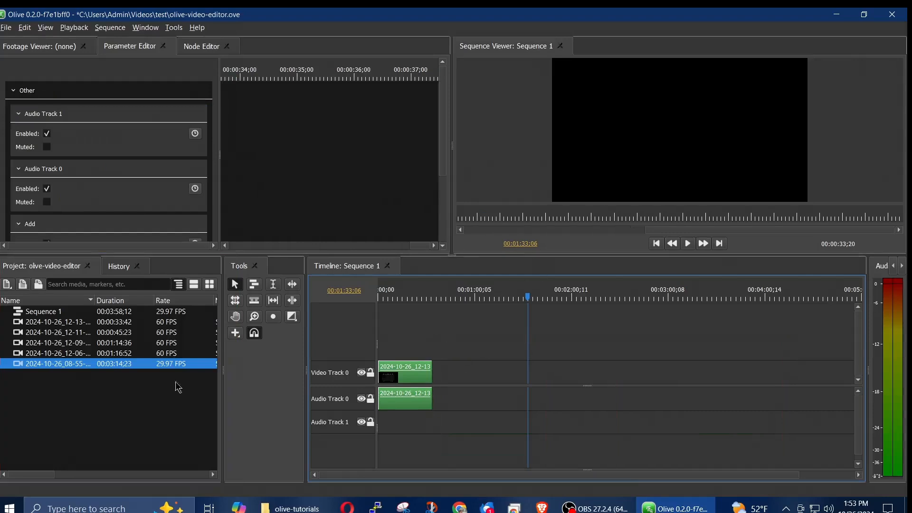
Move the playhead to 00:00:15;00, select the 2024-10-26_12-13-01.mkv video clip and increase its scale to 114%
{"action": "left_click", "coordinate": [403, 296]}
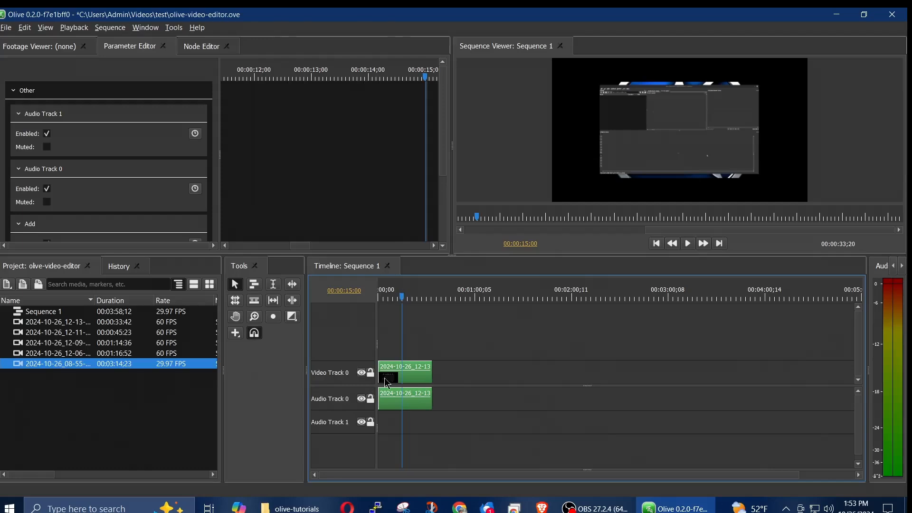
{"action": "left_click", "coordinate": [409, 377]}
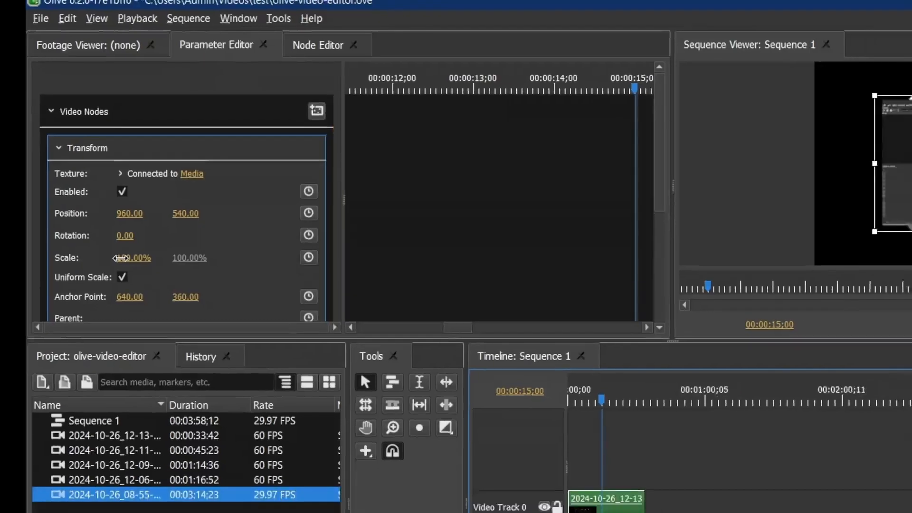
{"action": "left_click_drag", "start_coordinate": [138, 270], "coordinate": [139, 279]}
{"action": "left_click_drag", "start_coordinate": [72, 200], "coordinate": [106, 207]}
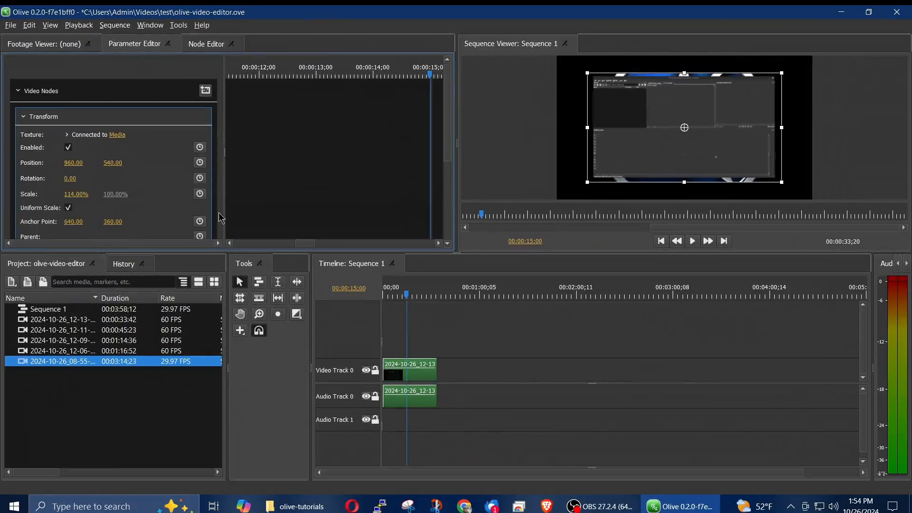
Set the selected clip's uniform scale to 125%, then to 150% so it fills the frame
{"action": "left_click", "coordinate": [71, 195]}
{"action": "type", "text": "125"}
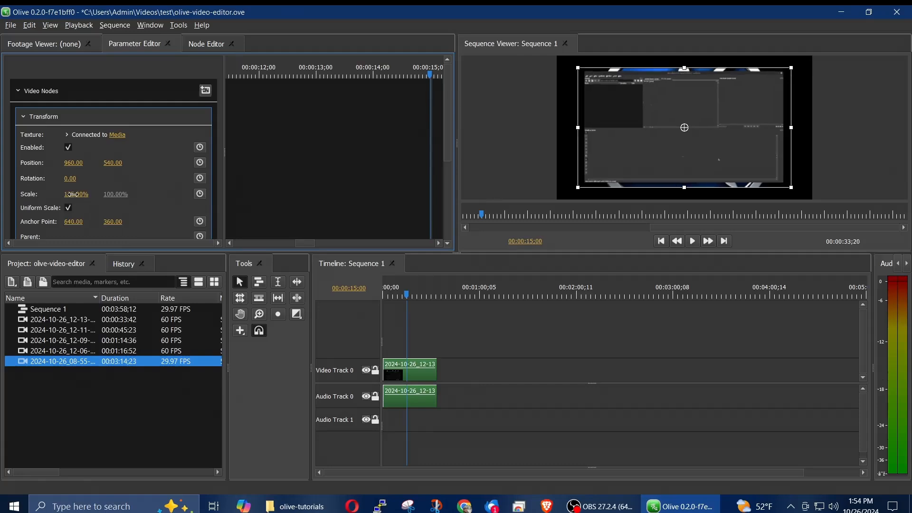
{"action": "left_click", "coordinate": [73, 195]}
{"action": "type", "text": "150"}
{"action": "key", "text": "Return"}
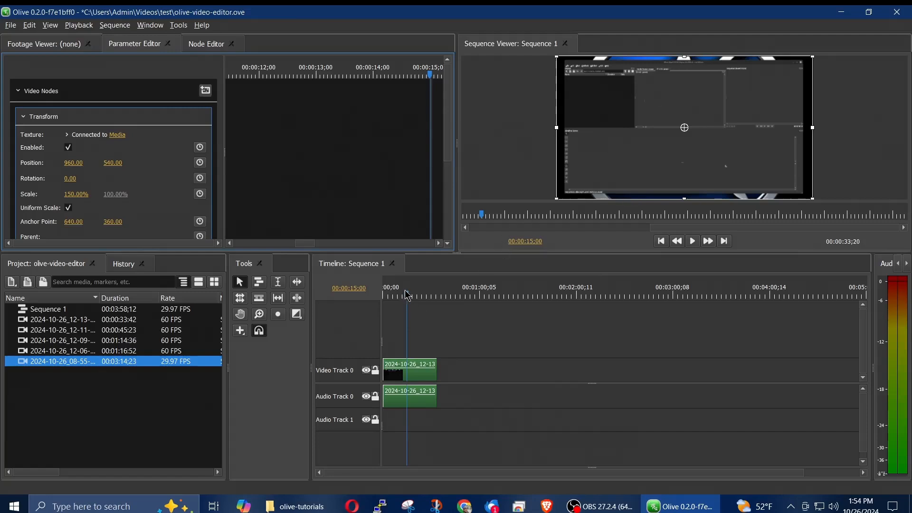
Return the playhead to the start of Sequence 1 and deselect the clip on the timeline
{"action": "mouse_move", "coordinate": [407, 297]}
{"action": "left_mouse_down"}
{"action": "mouse_move", "coordinate": [400, 305]}
{"action": "mouse_move", "coordinate": [419, 300]}
{"action": "mouse_move", "coordinate": [392, 310]}
{"action": "mouse_move", "coordinate": [418, 303]}
{"action": "mouse_move", "coordinate": [383, 306]}
{"action": "left_mouse_up"}
{"action": "right_click", "coordinate": [384, 307]}
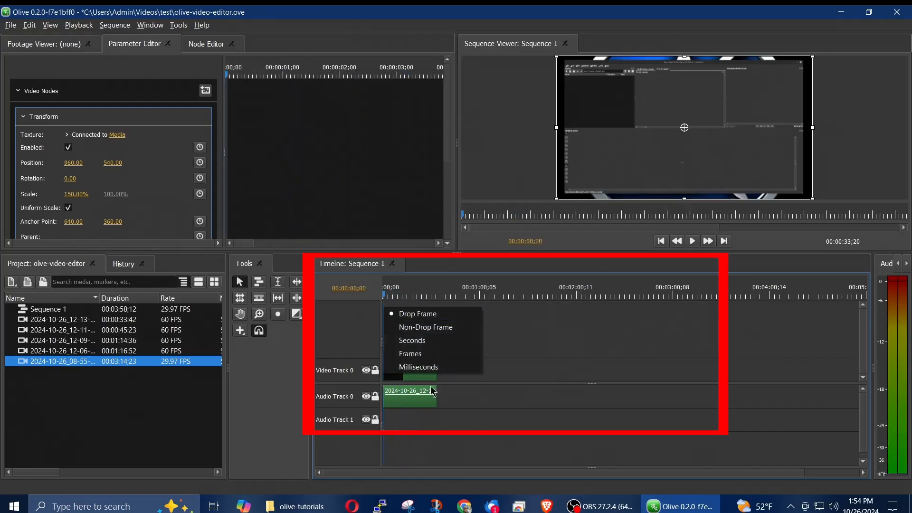
{"action": "left_click", "coordinate": [483, 379]}
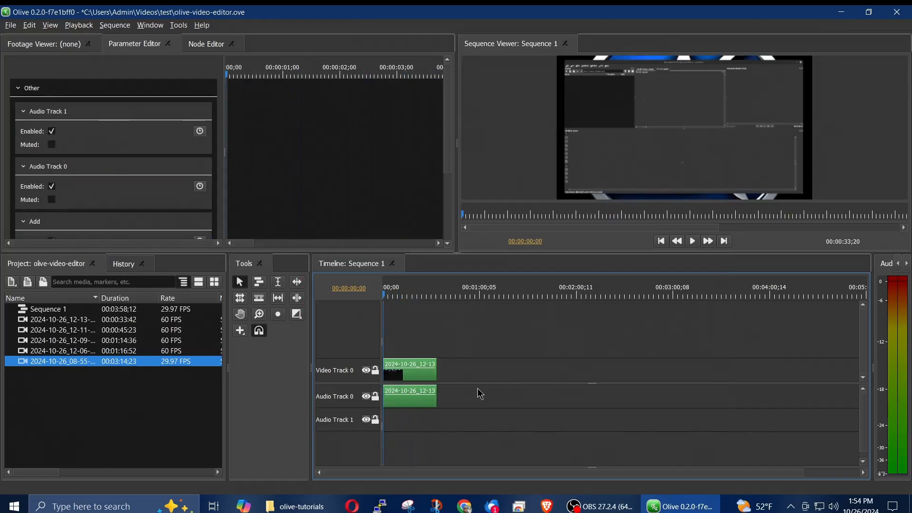
{"action": "scroll", "coordinate": [409, 376], "scroll_direction": "up", "scroll_amount": 4}
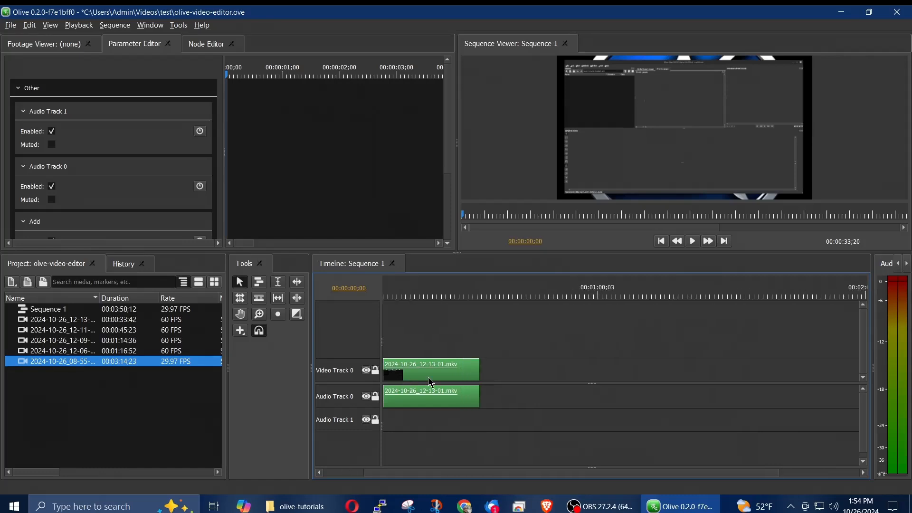
{"action": "scroll", "coordinate": [432, 383], "scroll_direction": "up", "scroll_amount": 2}
{"action": "left_click_drag", "start_coordinate": [446, 483], "coordinate": [275, 481]}
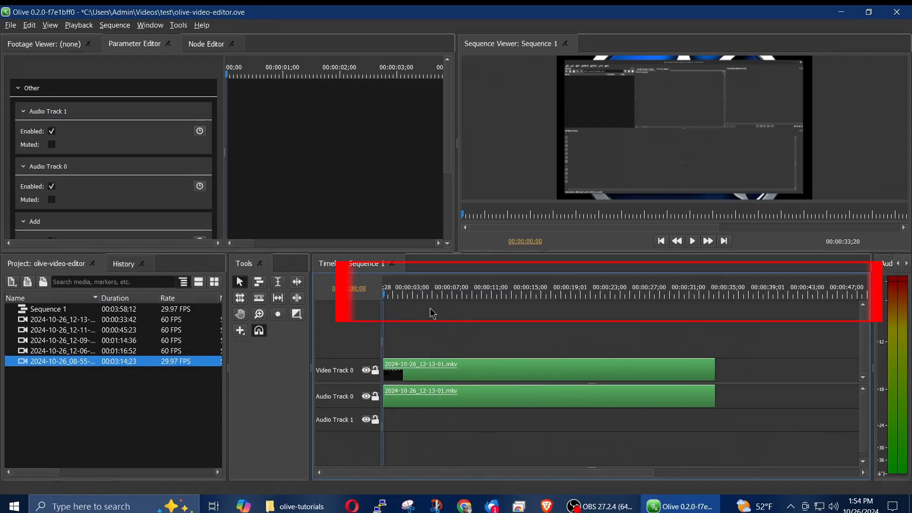
Play Sequence 1 from its start to 00:00:06;00 and select the 2024-10-26_12-13-01.mkv video clip
{"action": "key", "text": "space"}
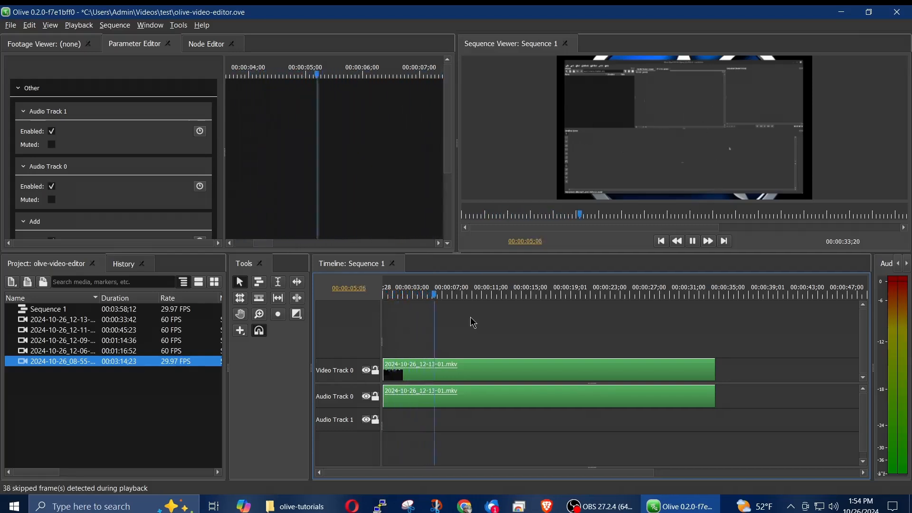
{"action": "key", "text": "space"}
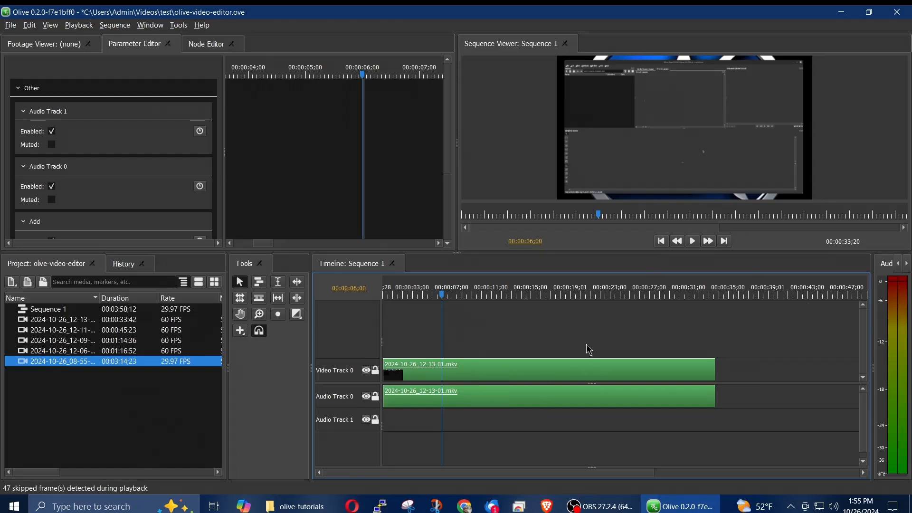
{"action": "left_click", "coordinate": [526, 374]}
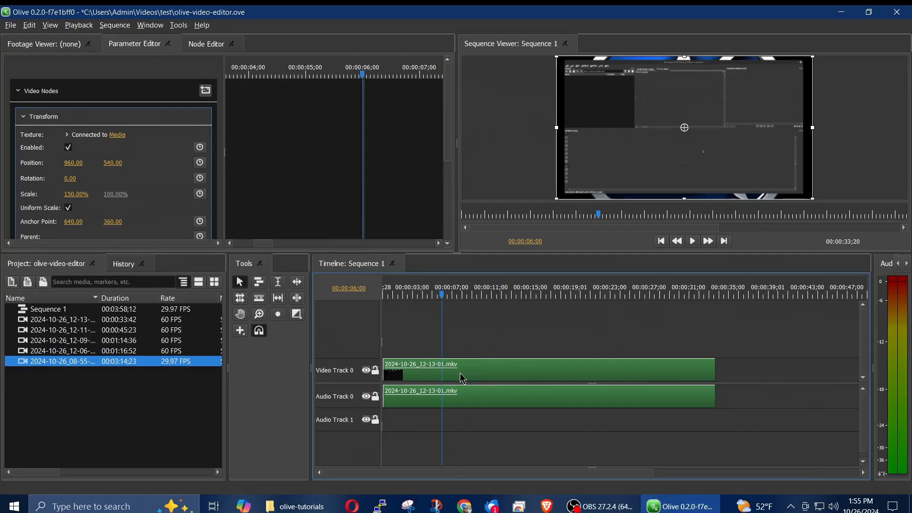
Widen the project list's Name column to show full file names and reverse the name sorting to ascending order
{"action": "left_click_drag", "start_coordinate": [99, 299], "coordinate": [140, 300]}
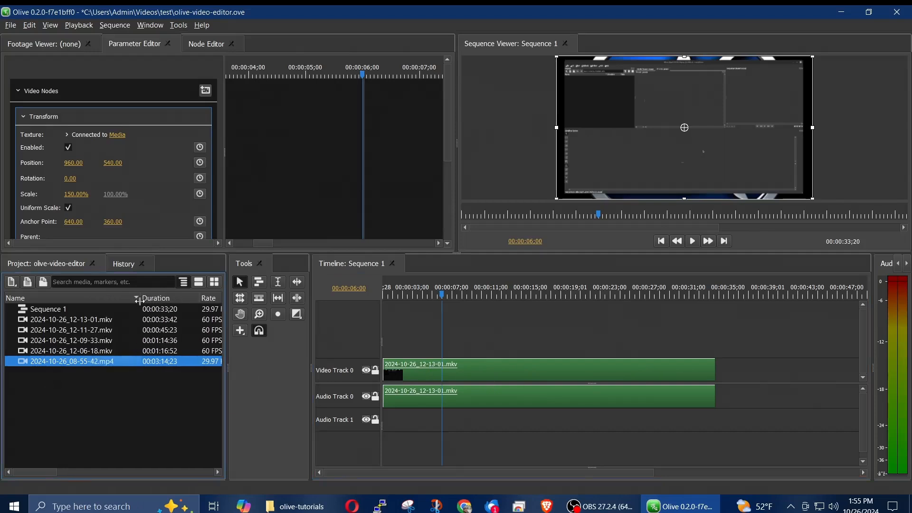
{"action": "left_click", "coordinate": [71, 322]}
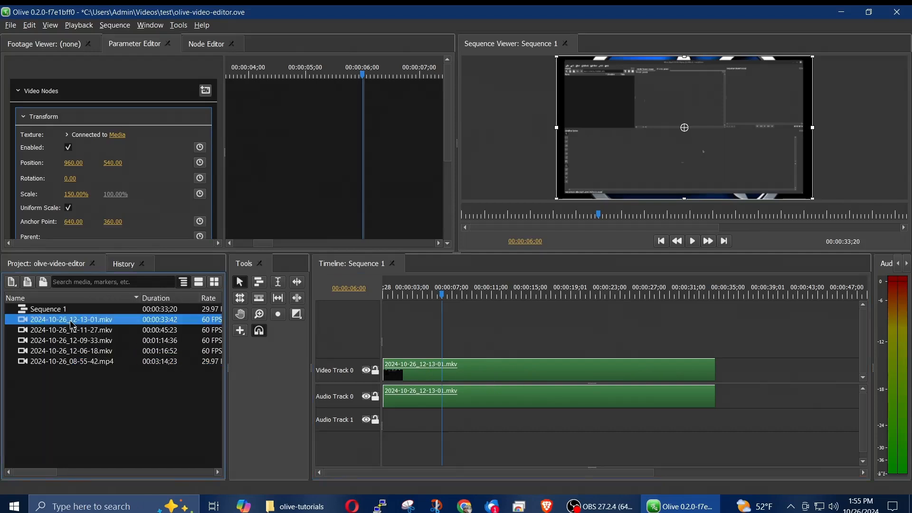
{"action": "left_click", "coordinate": [134, 300]}
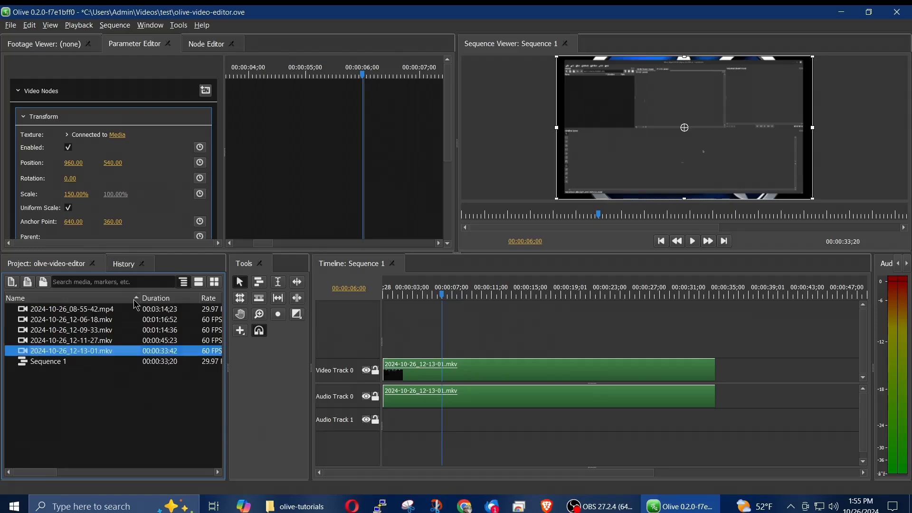
{"action": "mouse_move", "coordinate": [63, 315]}
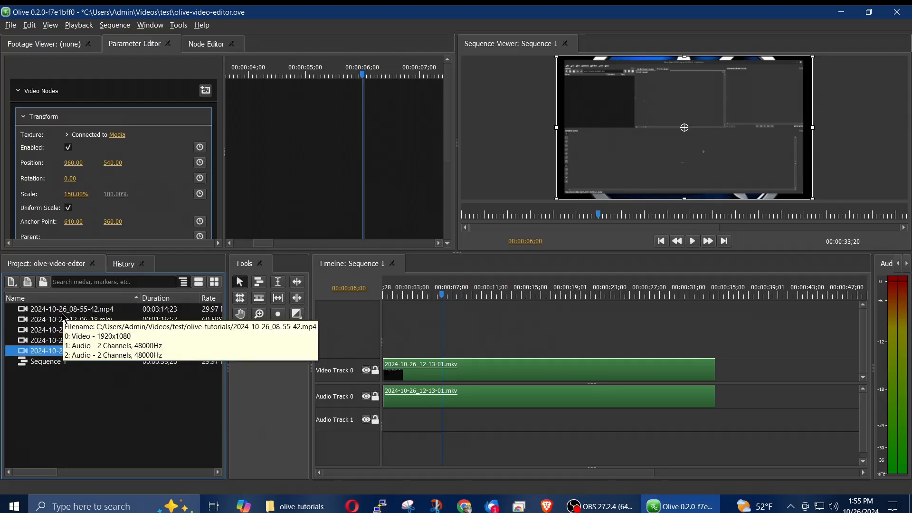
Delete the 2024-10-26_12-13-01.mkv clip from the timeline and place 2024-10-26_08-55-42.mp4 at the start of Sequence 1
{"action": "left_click", "coordinate": [481, 365]}
{"action": "key", "text": "Delete"}
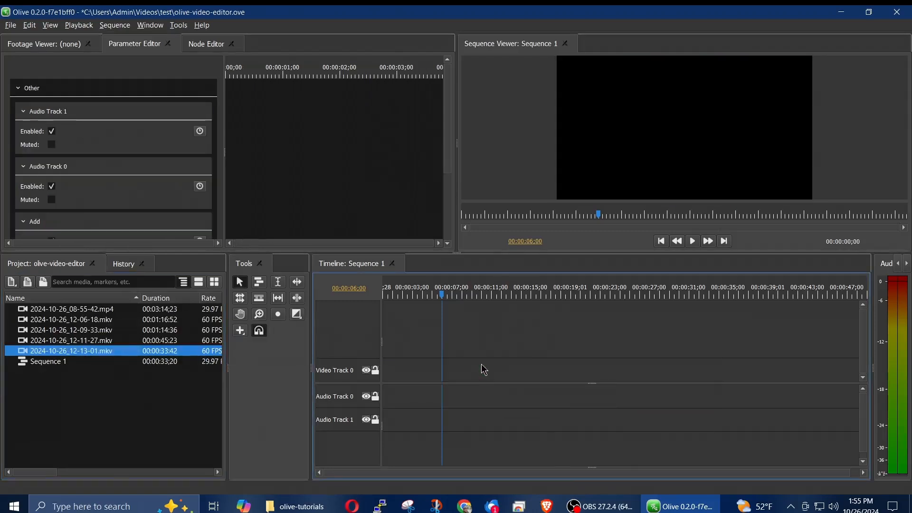
{"action": "left_click_drag", "start_coordinate": [61, 310], "coordinate": [410, 373]}
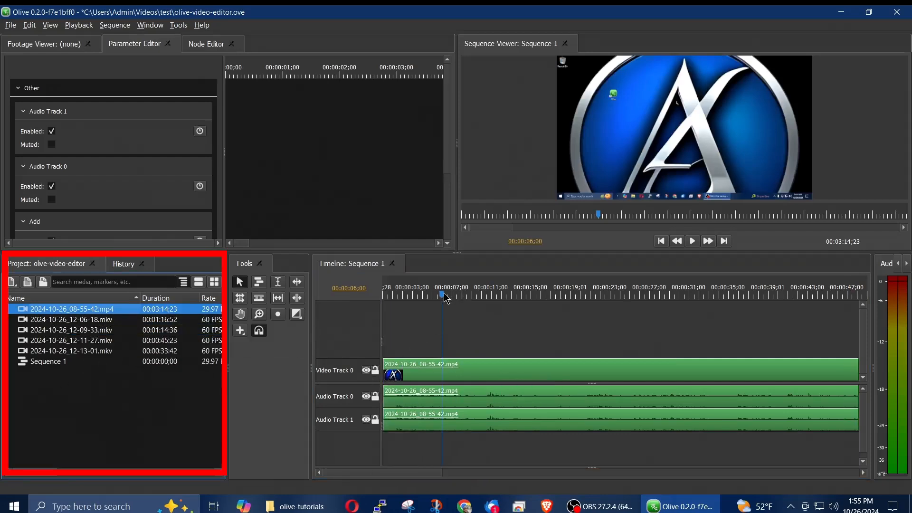
Play Sequence 1 from its beginning and stop playback at 00:00:10;03
{"action": "left_click_drag", "start_coordinate": [443, 298], "coordinate": [372, 309]}
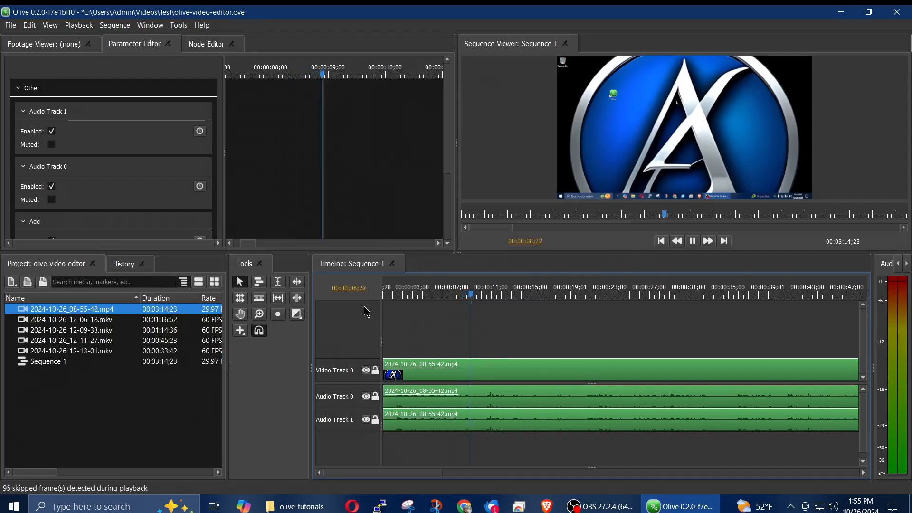
{"action": "key", "text": "space"}
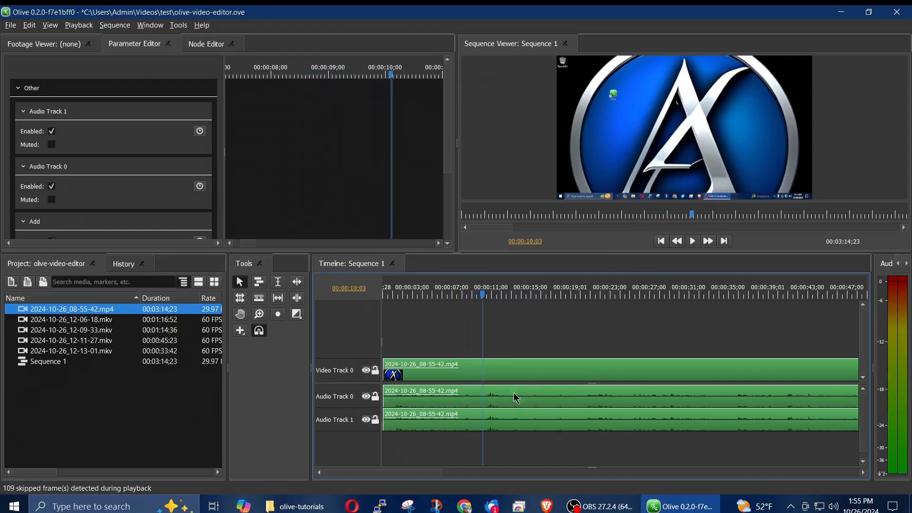
Unlink the video and audio parts of the 2024-10-26_08-55-42.mp4 clip on the timeline
{"action": "left_click_drag", "start_coordinate": [519, 422], "coordinate": [465, 400]}
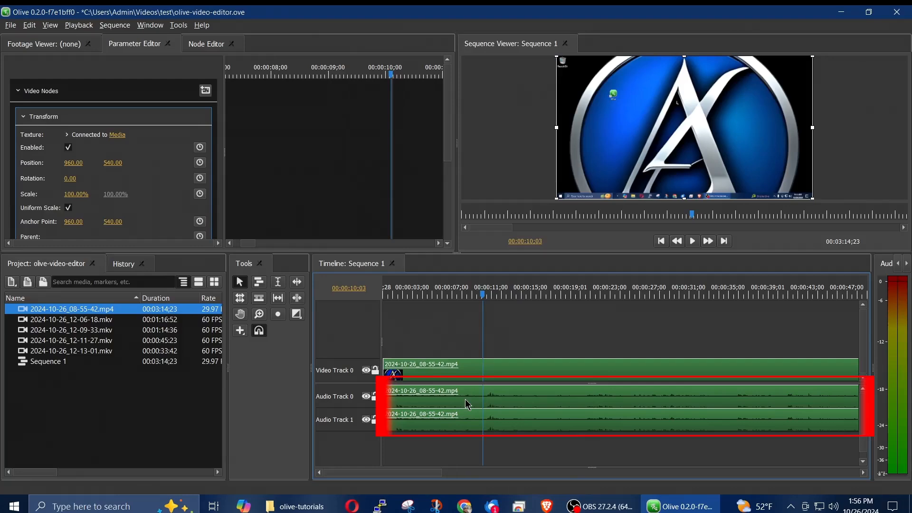
{"action": "left_click_drag", "start_coordinate": [468, 405], "coordinate": [464, 375]}
{"action": "right_click", "coordinate": [468, 370]}
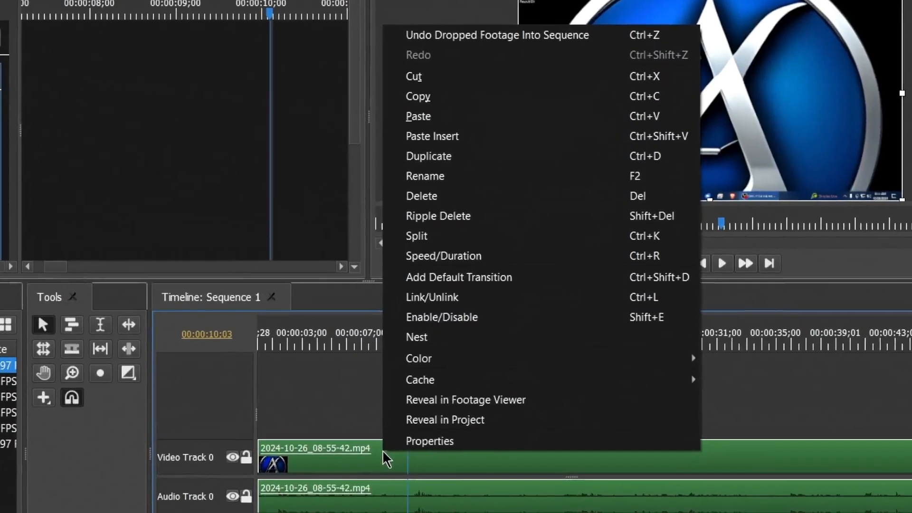
{"action": "left_click", "coordinate": [464, 304]}
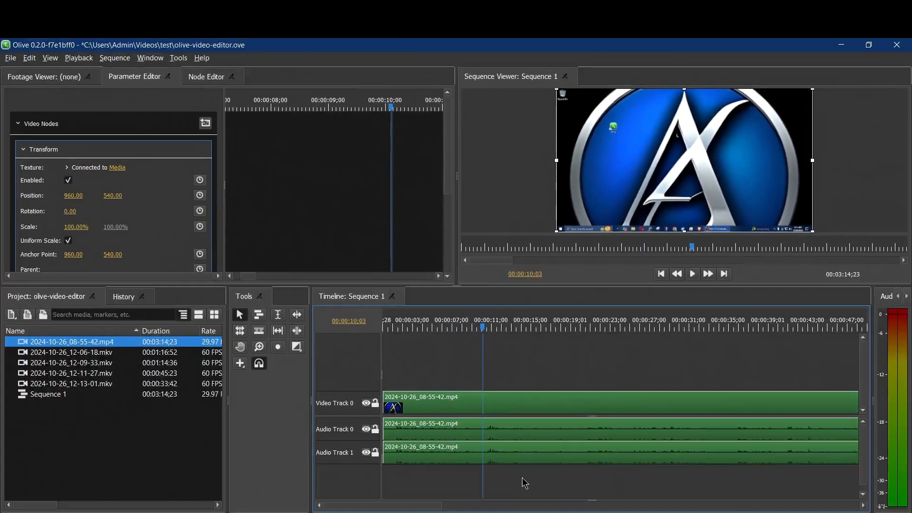
Delete only the 2024-10-26_08-55-42.mp4 audio clip on Audio Track 1
{"action": "key", "text": "ctrl+a"}
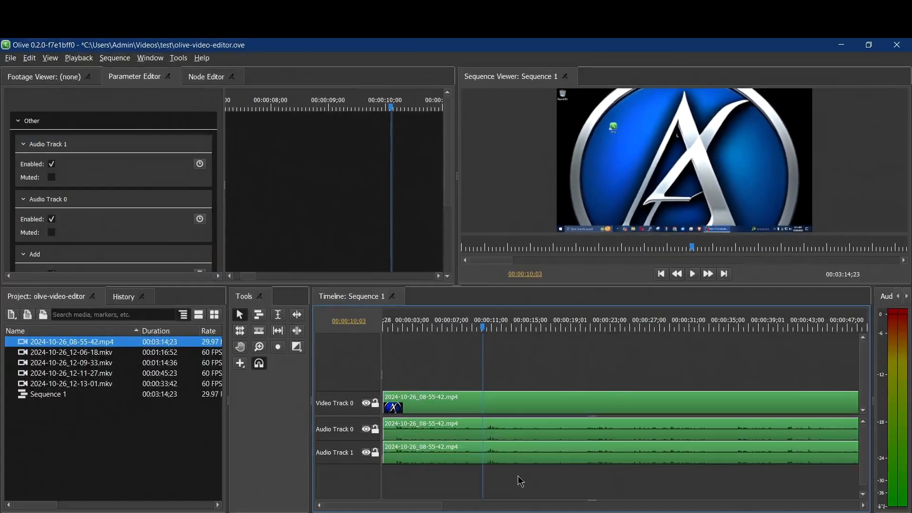
{"action": "left_click", "coordinate": [510, 459]}
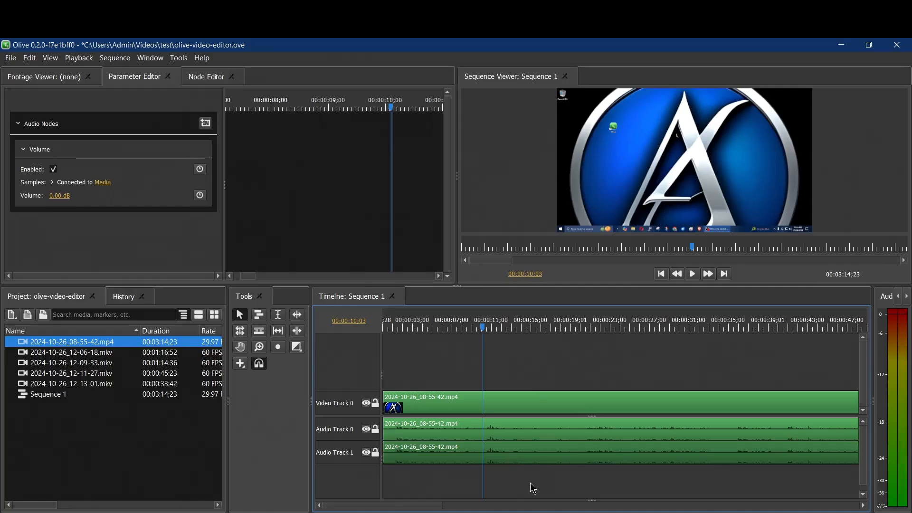
{"action": "key", "text": "Delete"}
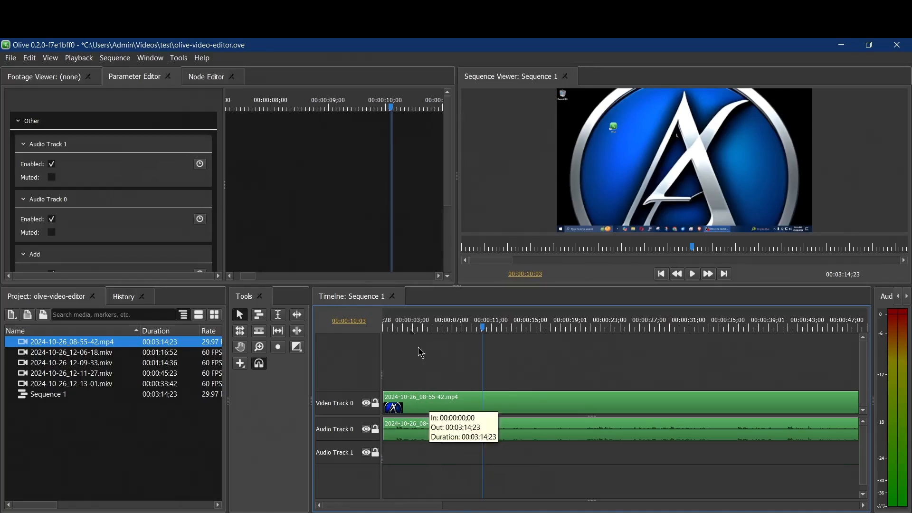
Preview the sequence from 00:00:01;03 to 00:00:03;19, and move the playhead to the sequence's end and back to its start
{"action": "left_click", "coordinate": [395, 328]}
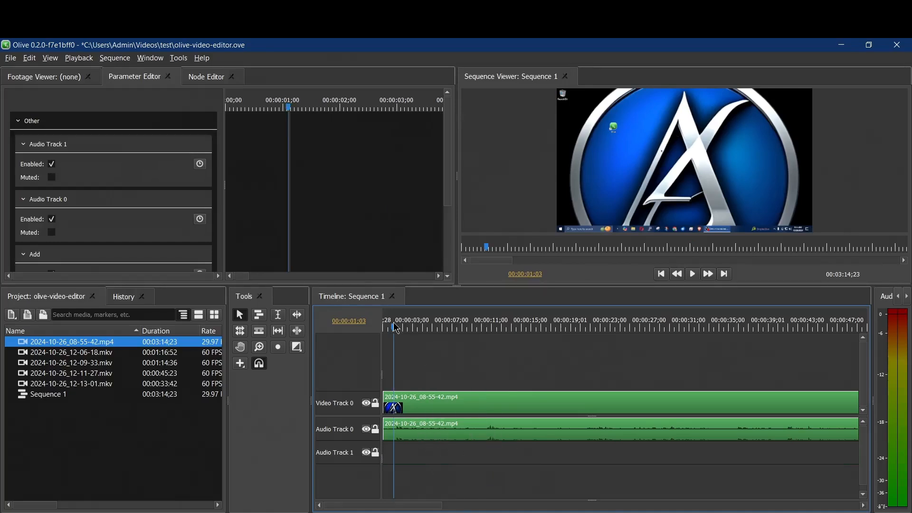
{"action": "key", "text": "space"}
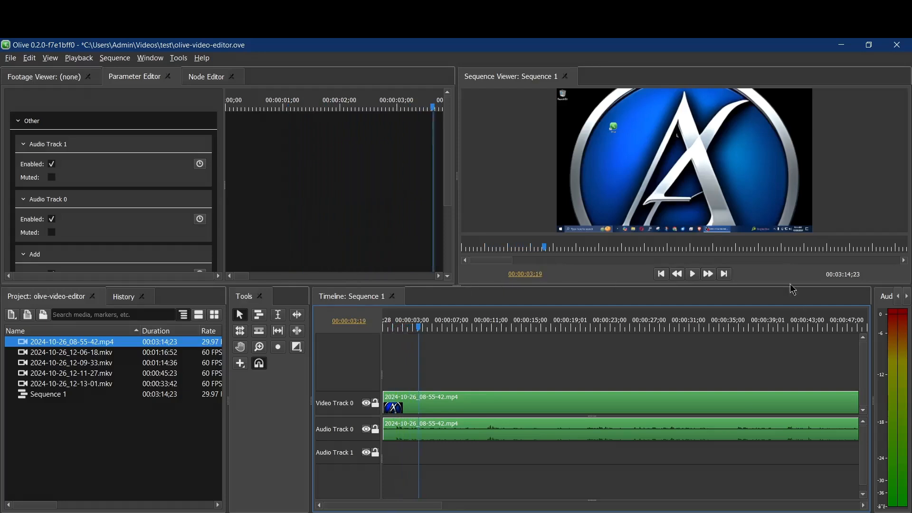
{"action": "left_click", "coordinate": [662, 274]}
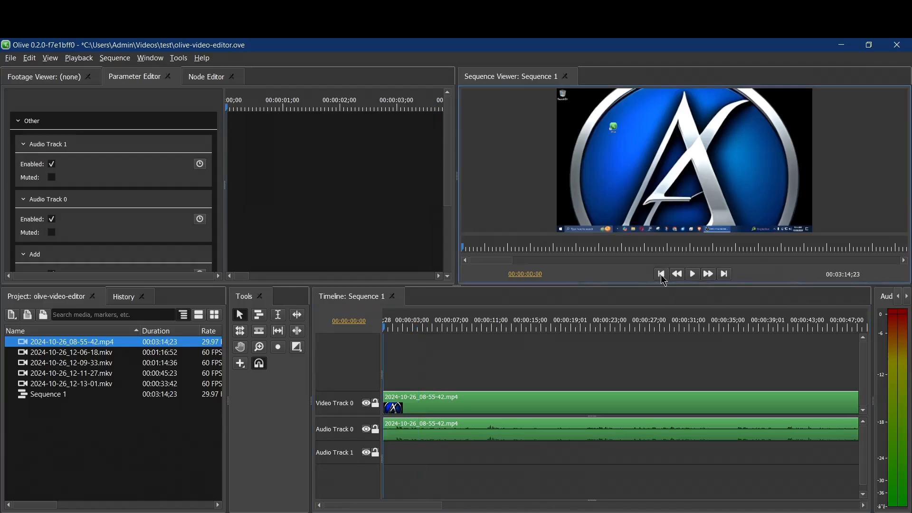
{"action": "left_click", "coordinate": [726, 274]}
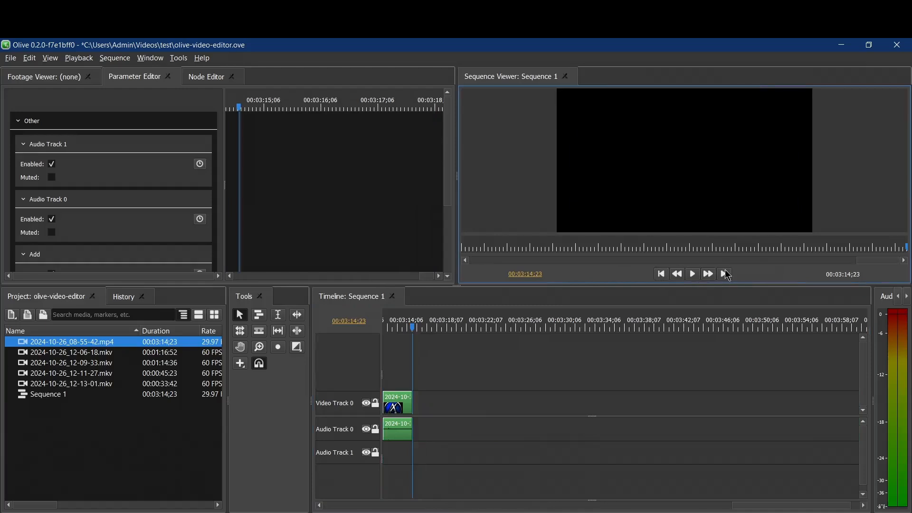
{"action": "left_click", "coordinate": [664, 276]}
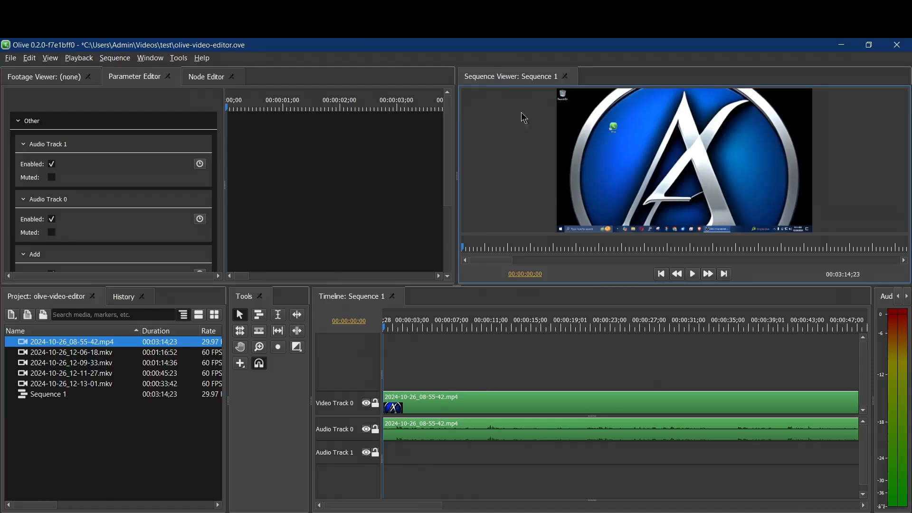
Detach the Sequence Viewer as a floating window and dock it back beside the Parameter Editor
{"action": "left_click_drag", "start_coordinate": [511, 85], "coordinate": [189, 260]}
{"action": "left_click_drag", "start_coordinate": [348, 263], "coordinate": [372, 226]}
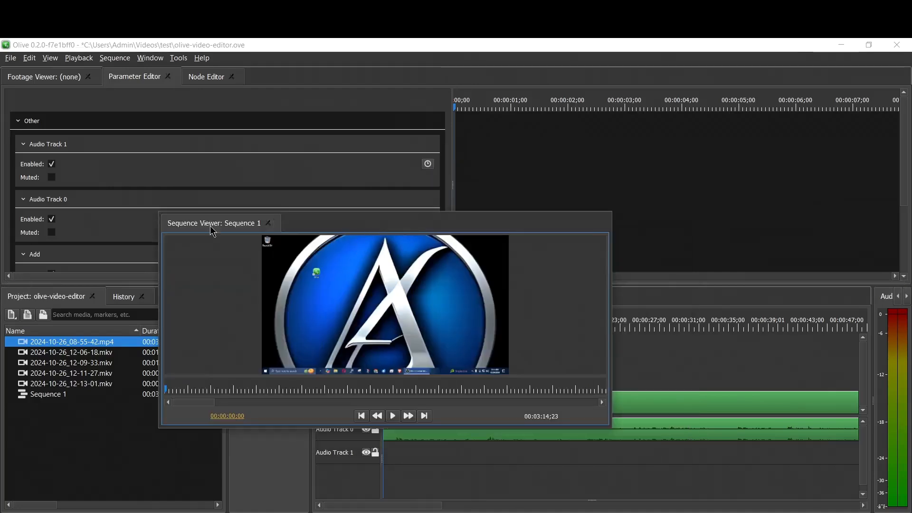
{"action": "left_click_drag", "start_coordinate": [215, 230], "coordinate": [480, 179]}
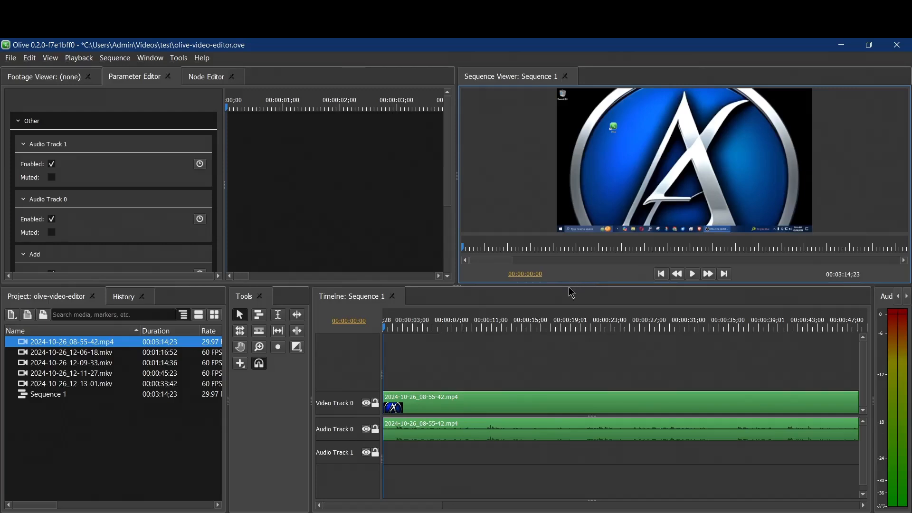
Enlarge the Sequence Viewer by lowering the divider above the timeline, and restore the divider's original height
{"action": "left_click_drag", "start_coordinate": [570, 285], "coordinate": [572, 389]}
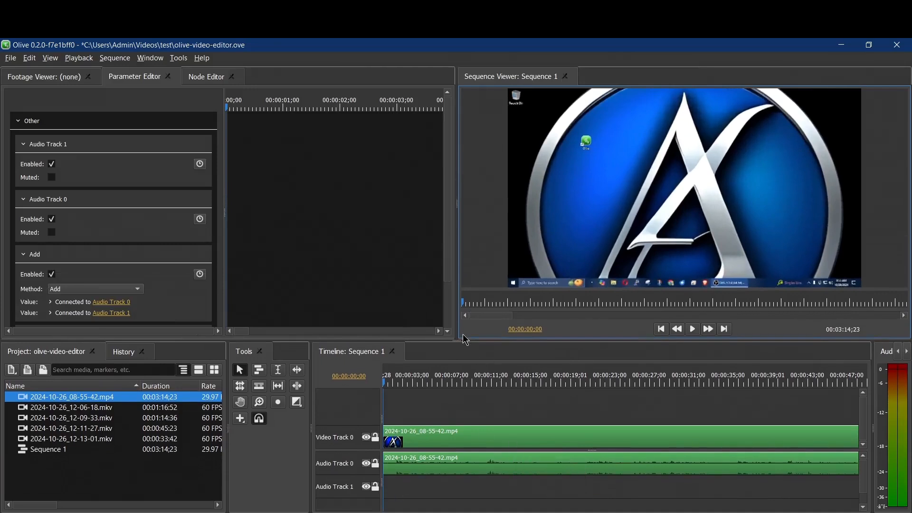
{"action": "mouse_move", "coordinate": [463, 340]}
{"action": "left_mouse_down"}
{"action": "mouse_move", "coordinate": [460, 299]}
{"action": "mouse_move", "coordinate": [461, 330]}
{"action": "left_mouse_up"}
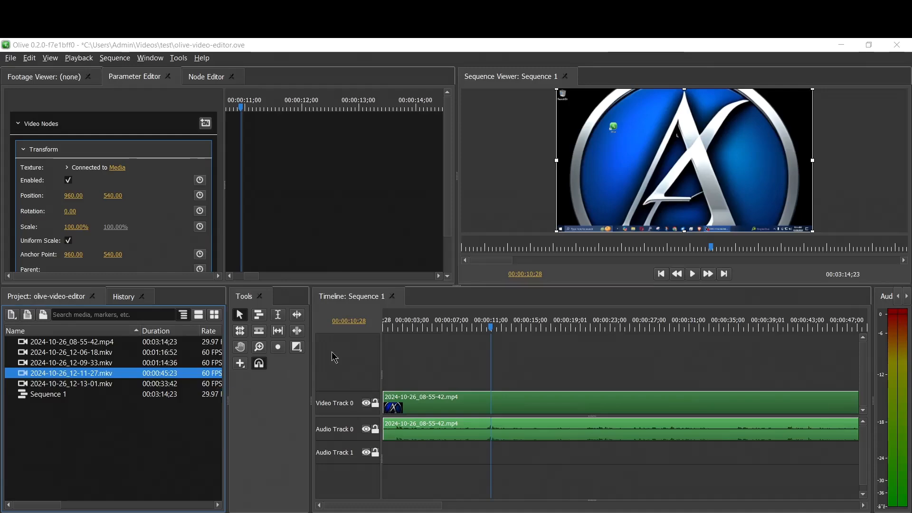
Rename Video Track 0 as VideoTrack and move the playhead to about 00:00:03;00
{"action": "left_click", "coordinate": [449, 409]}
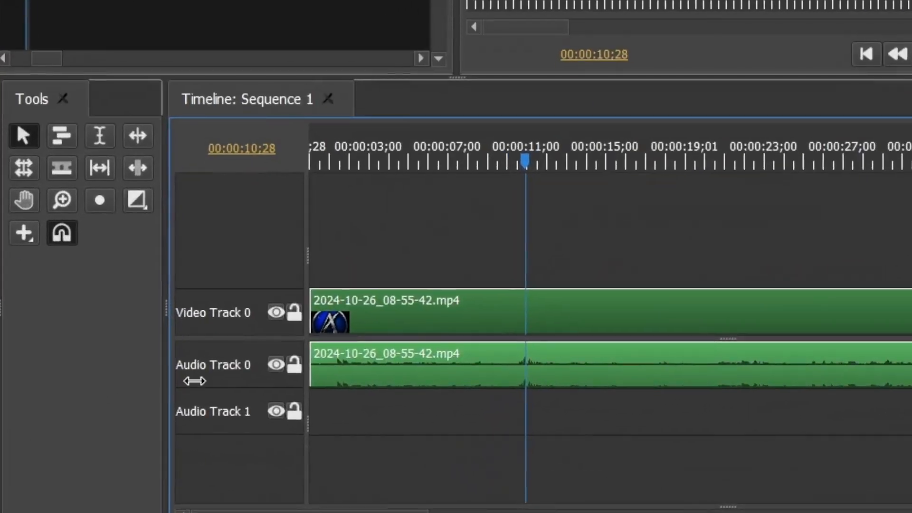
{"action": "double_click", "coordinate": [211, 311]}
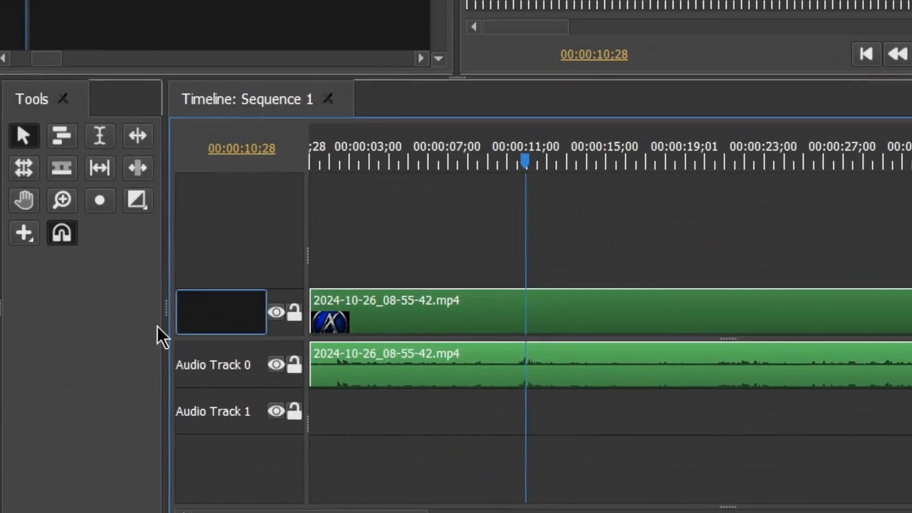
{"action": "type", "text": "VideoTrack"}
{"action": "key", "text": "Return"}
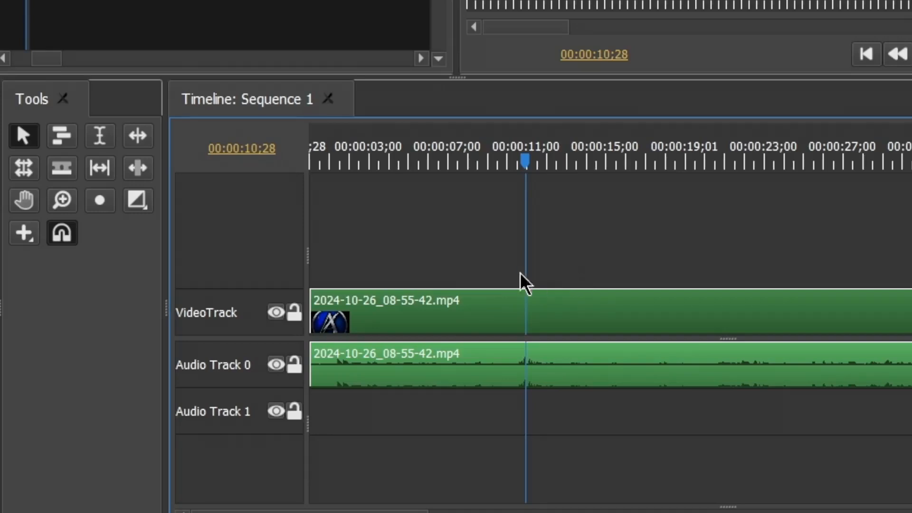
{"action": "left_click", "coordinate": [368, 152]}
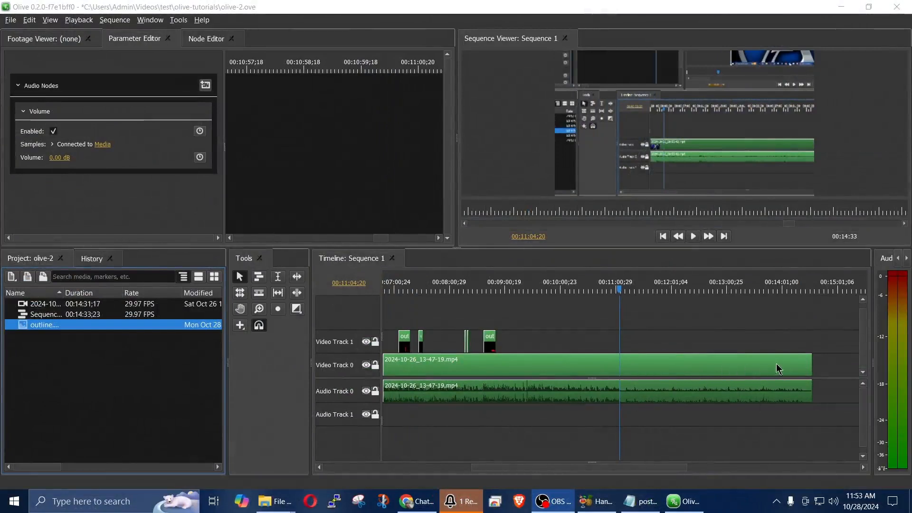
In the olive-2 project, alternately select the video and audio parts of 2024-10-26_13-47-19.mp4 to compare their parameters
{"action": "left_click", "coordinate": [650, 365]}
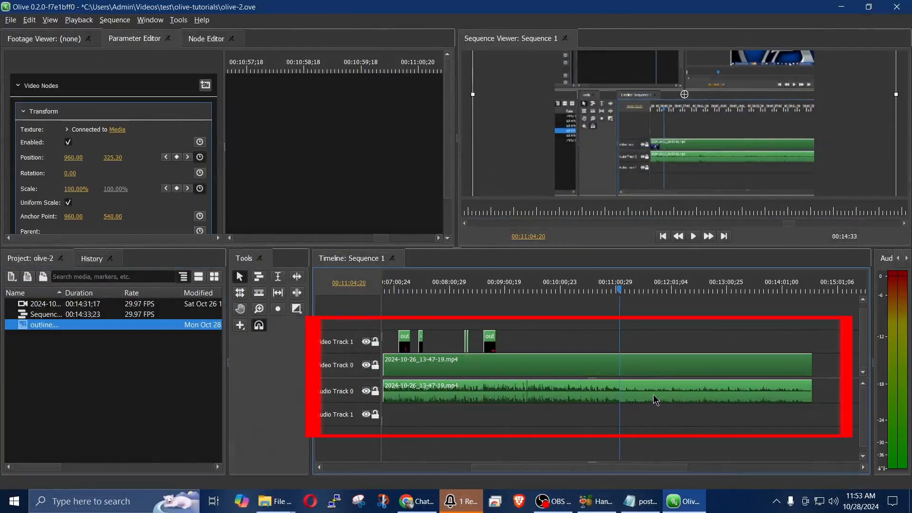
{"action": "left_click", "coordinate": [654, 395]}
{"action": "left_click", "coordinate": [659, 367]}
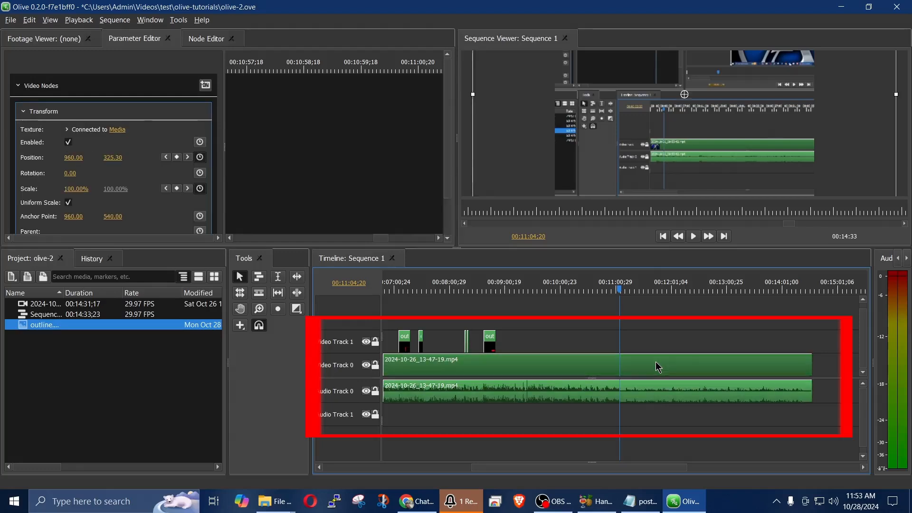
{"action": "left_click", "coordinate": [645, 398]}
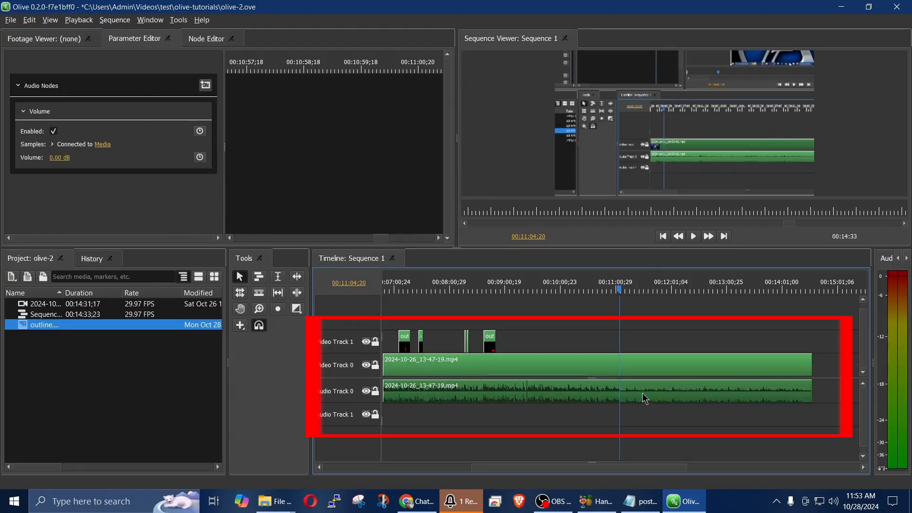
{"action": "left_click", "coordinate": [668, 368]}
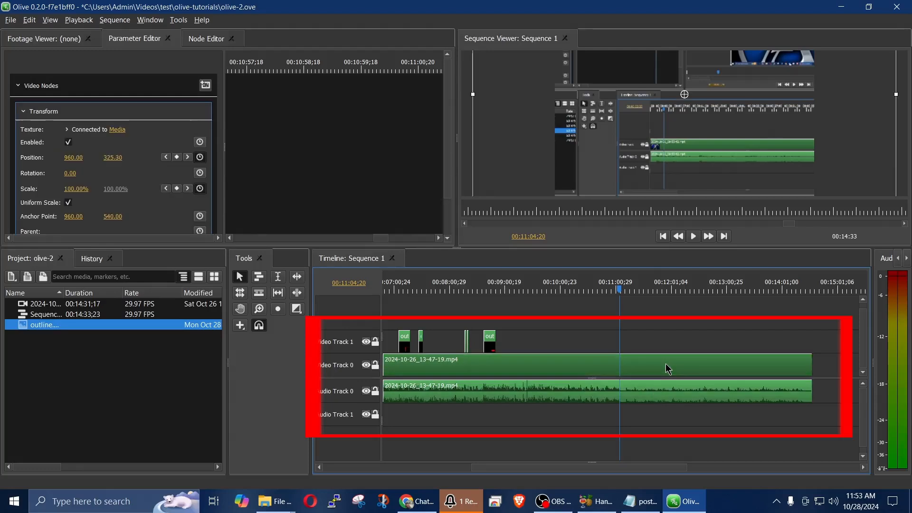
{"action": "left_click", "coordinate": [670, 395]}
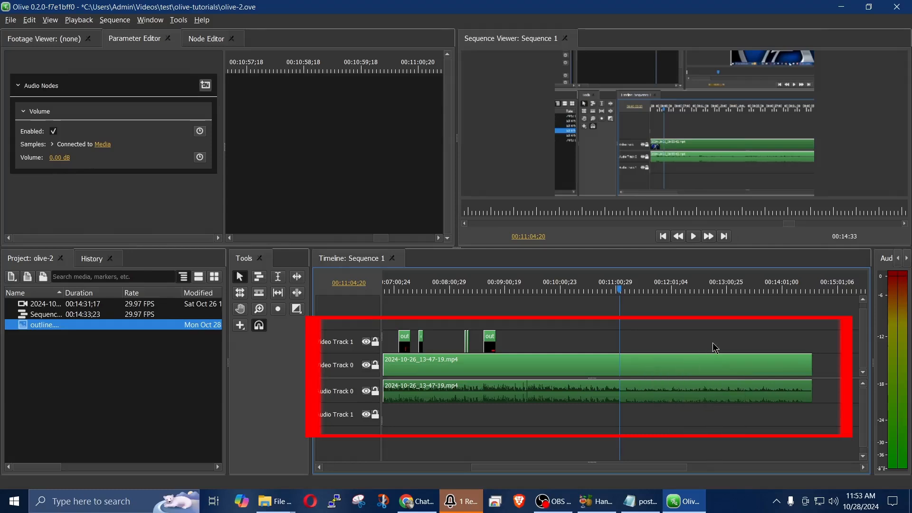
Link the video and audio parts of 2024-10-26_13-47-19.mp4 again and select the clip to check that both parts respond together
{"action": "left_click_drag", "start_coordinate": [832, 360], "coordinate": [729, 413]}
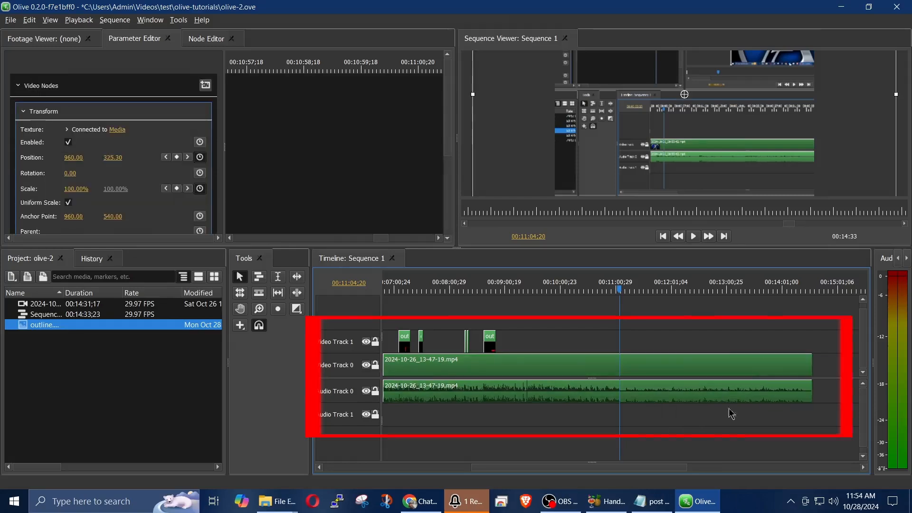
{"action": "right_click", "coordinate": [686, 369]}
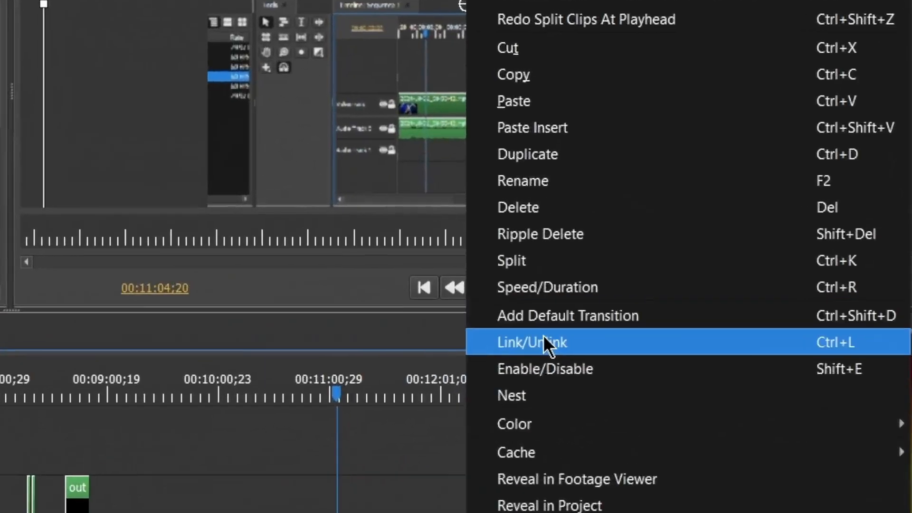
{"action": "left_click", "coordinate": [720, 262]}
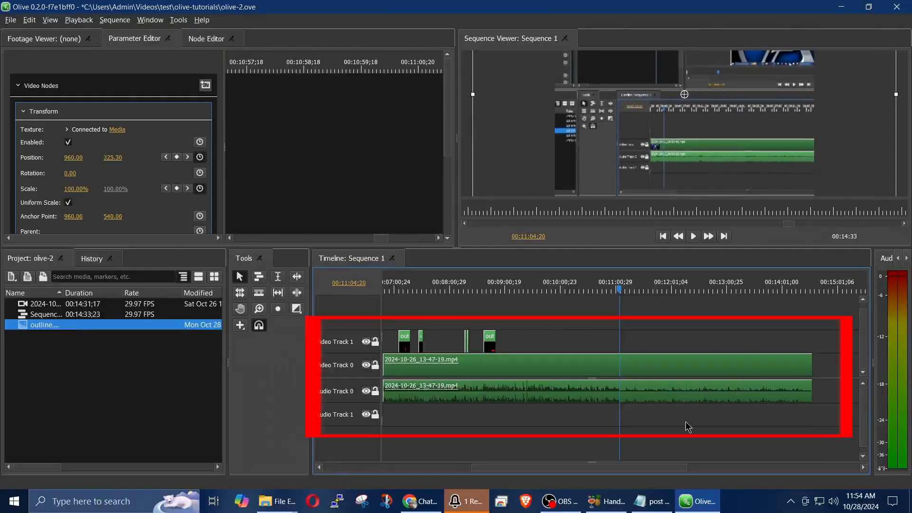
{"action": "left_click", "coordinate": [685, 421]}
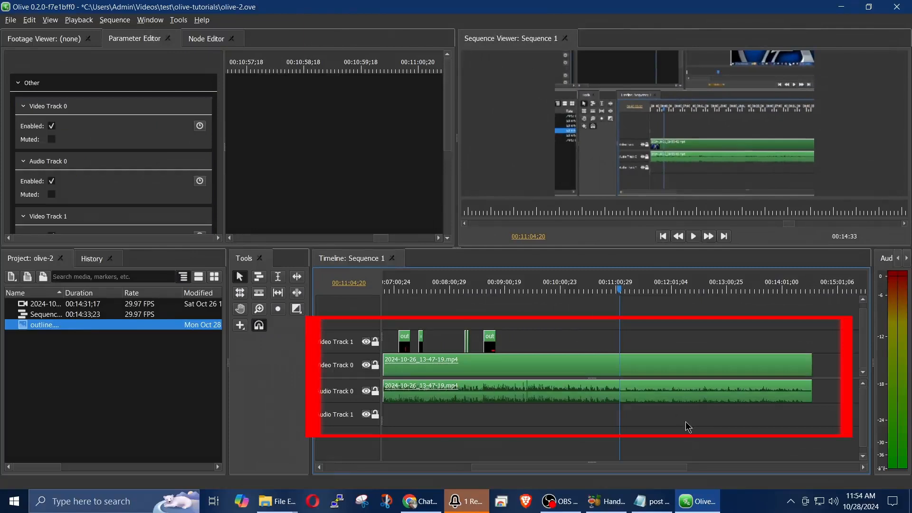
{"action": "left_click", "coordinate": [680, 395]}
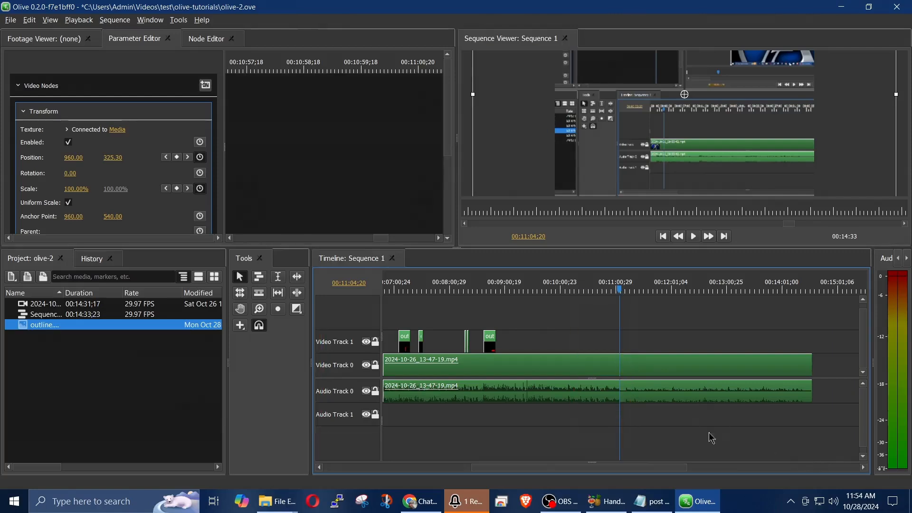
Play the sequence to 00:11:06;21, split the linked clip at the playhead, and clear the selection
{"action": "key", "text": "space"}
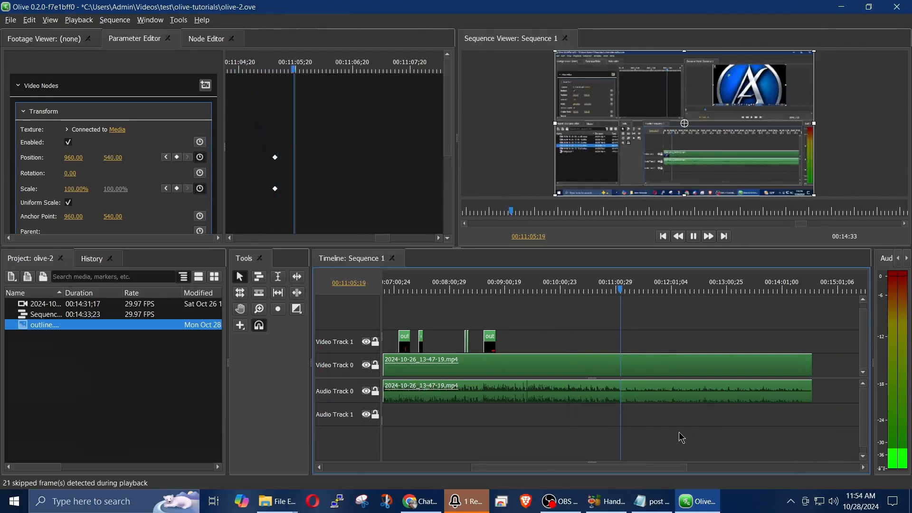
{"action": "key", "text": "space"}
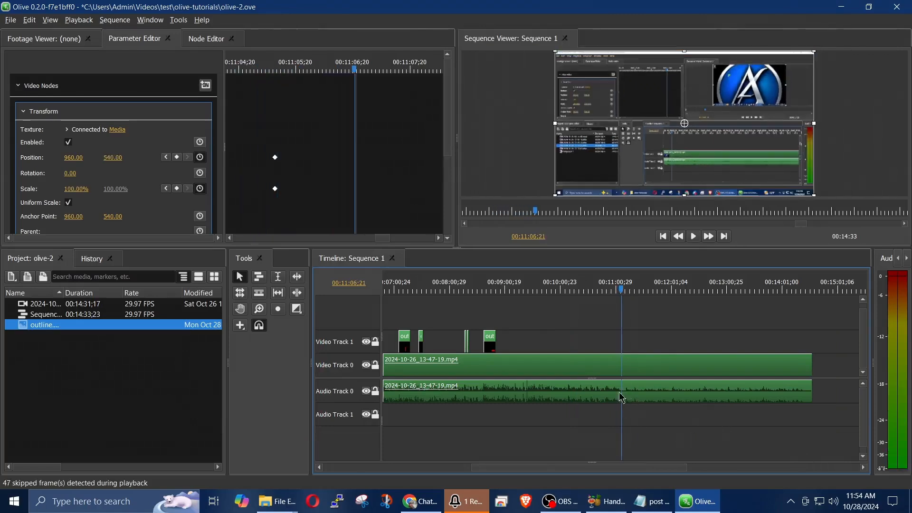
{"action": "scroll", "coordinate": [630, 402], "scroll_direction": "up", "scroll_amount": 2}
{"action": "scroll", "coordinate": [627, 397], "scroll_direction": "up", "scroll_amount": 4}
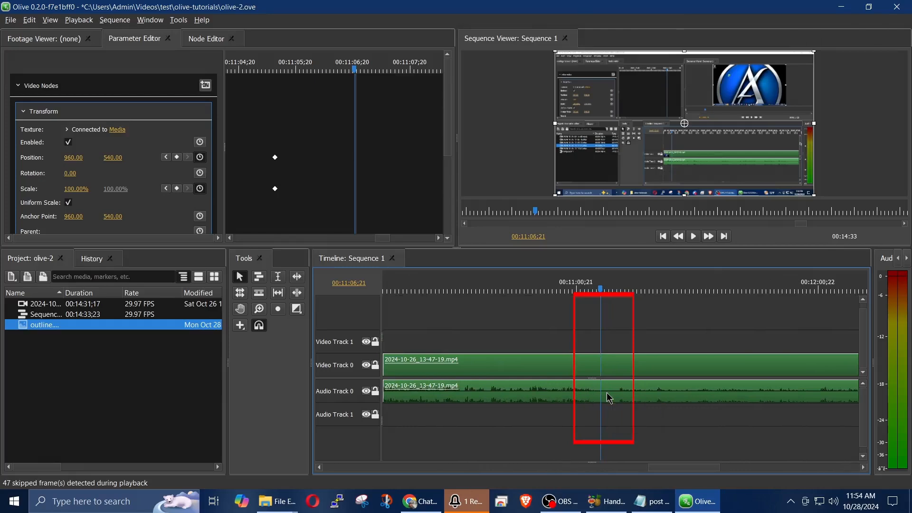
{"action": "key", "text": "ctrl+k"}
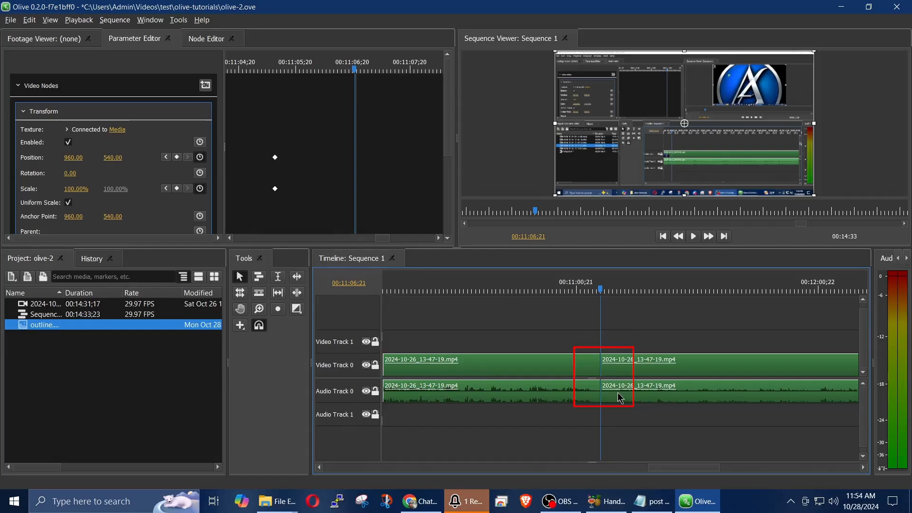
{"action": "left_click", "coordinate": [579, 329]}
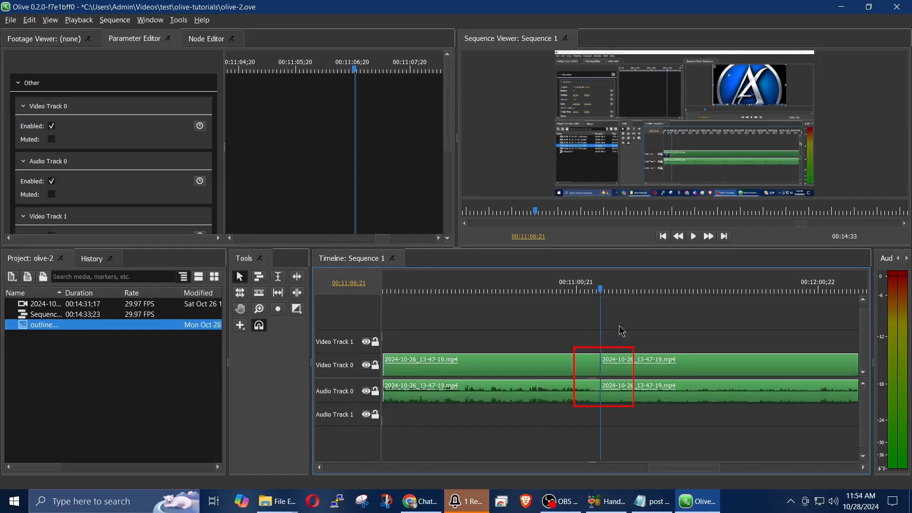
Move the playhead to 00:11:11;16 and delete the part of the clip after the 00:11:06;21 cut
{"action": "left_click", "coordinate": [611, 291]}
{"action": "left_click", "coordinate": [619, 292]}
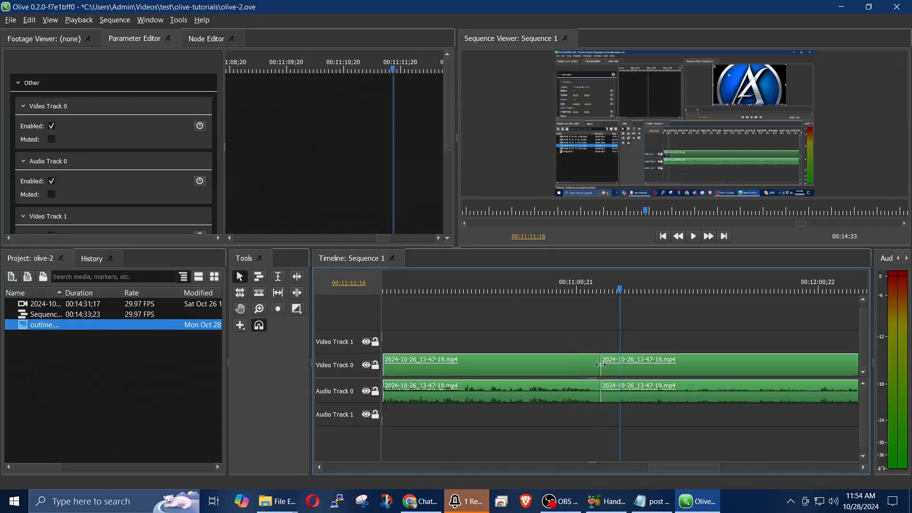
{"action": "left_click", "coordinate": [726, 362]}
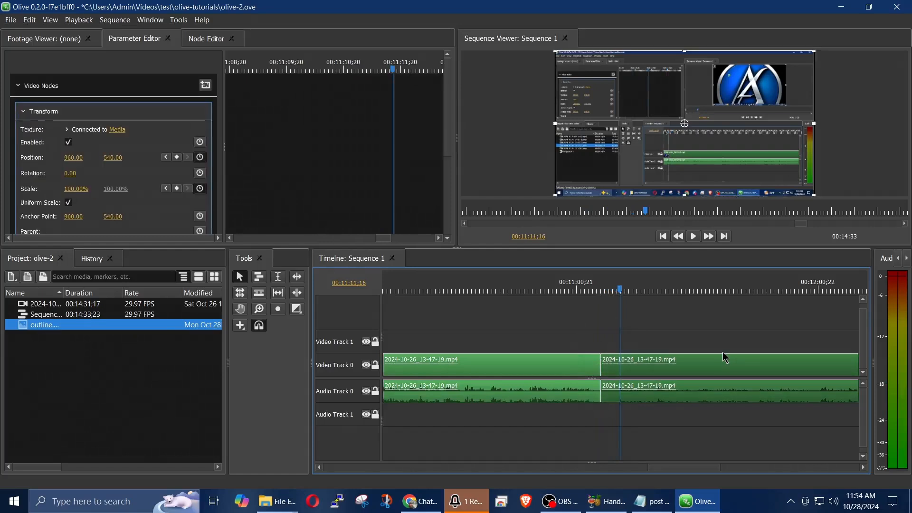
{"action": "key", "text": "Delete"}
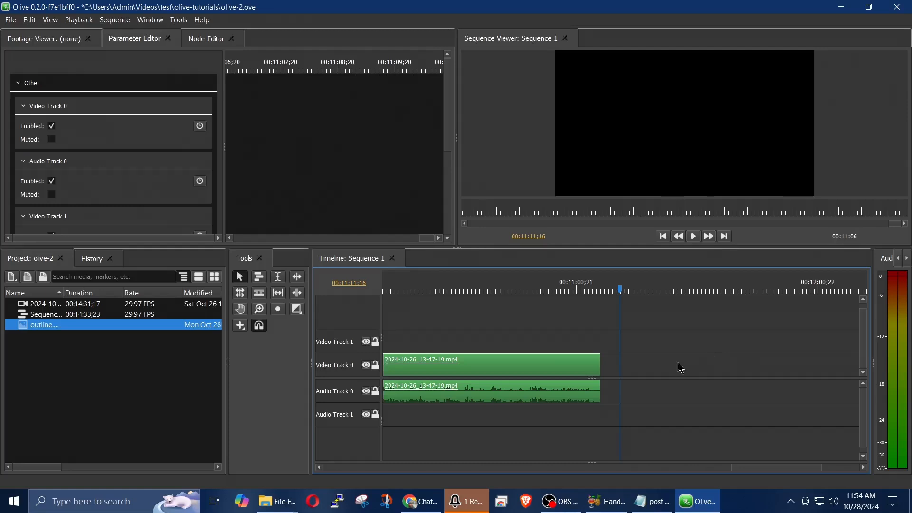
Unlink the remaining clip's video and audio, and select each part on its own
{"action": "left_click", "coordinate": [541, 369]}
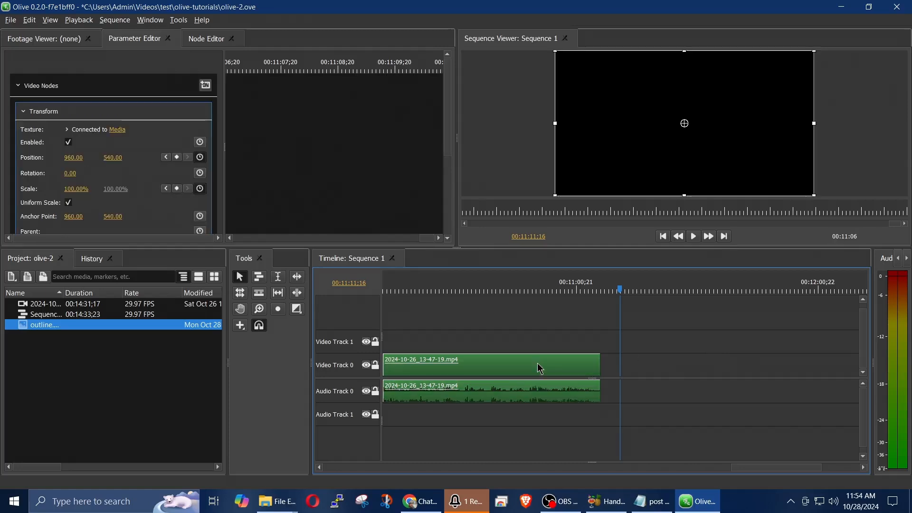
{"action": "right_click", "coordinate": [540, 369]}
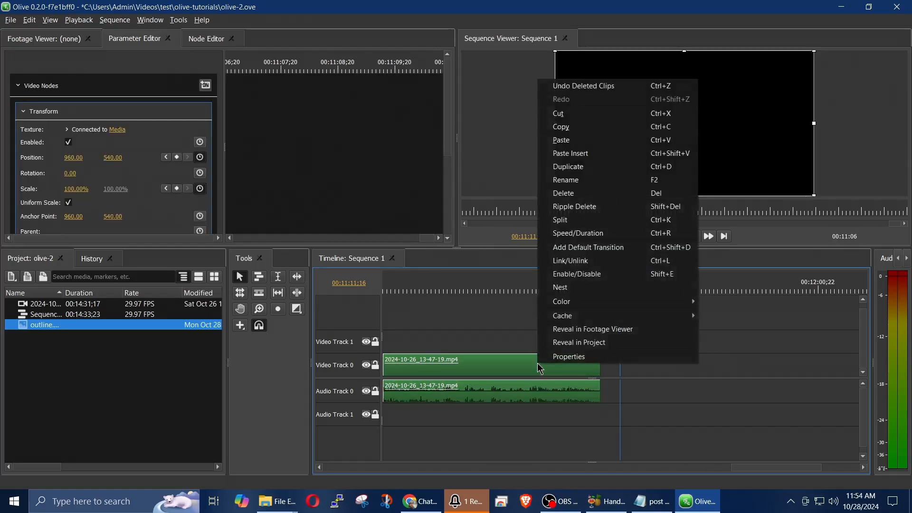
{"action": "left_click", "coordinate": [580, 260]}
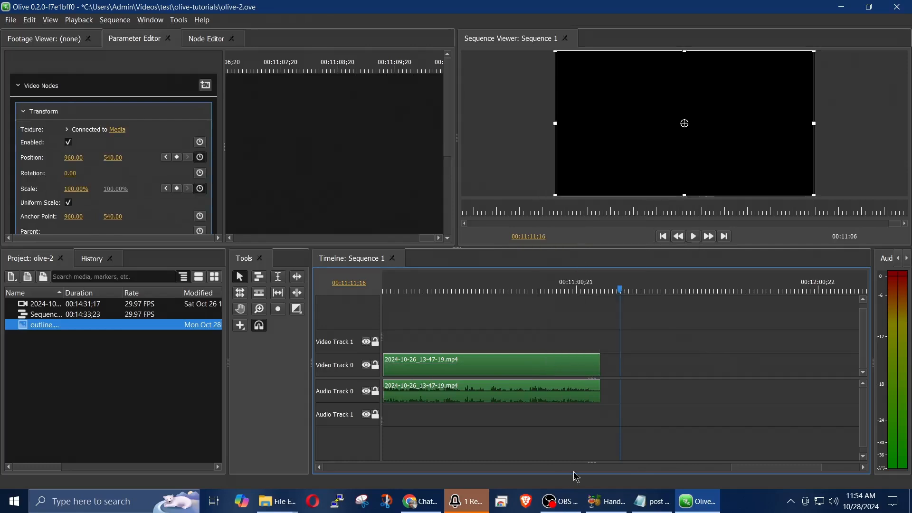
{"action": "left_click", "coordinate": [570, 436]}
{"action": "left_click", "coordinate": [549, 399]}
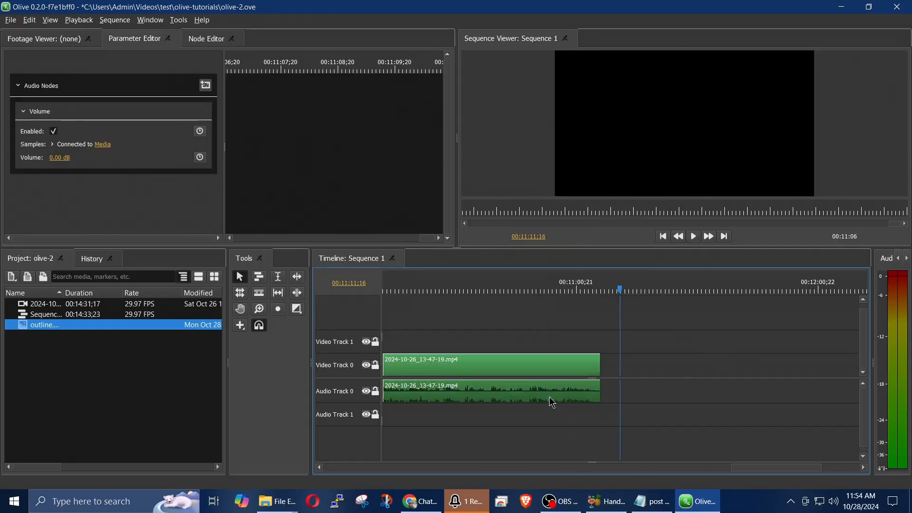
{"action": "left_click", "coordinate": [553, 362]}
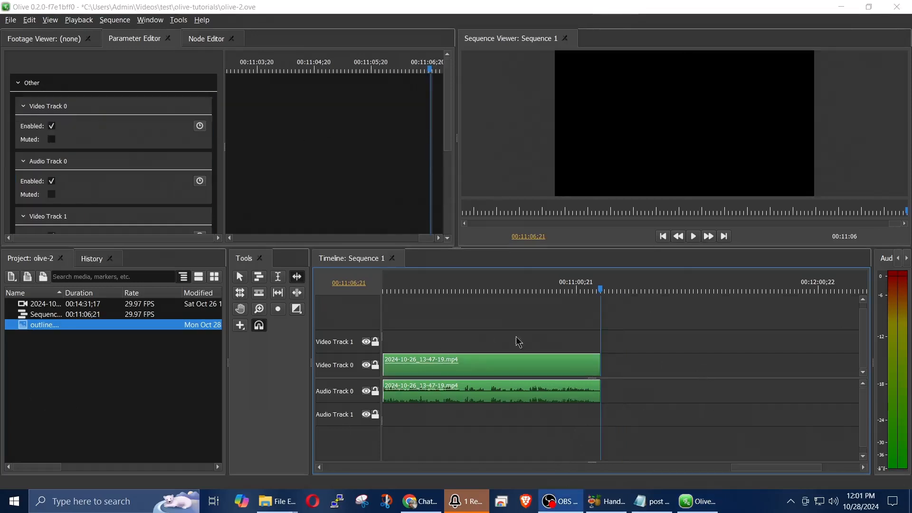
Bring back the deleted part of the clip after the 00:11:06;21 cut
{"action": "left_click", "coordinate": [642, 374]}
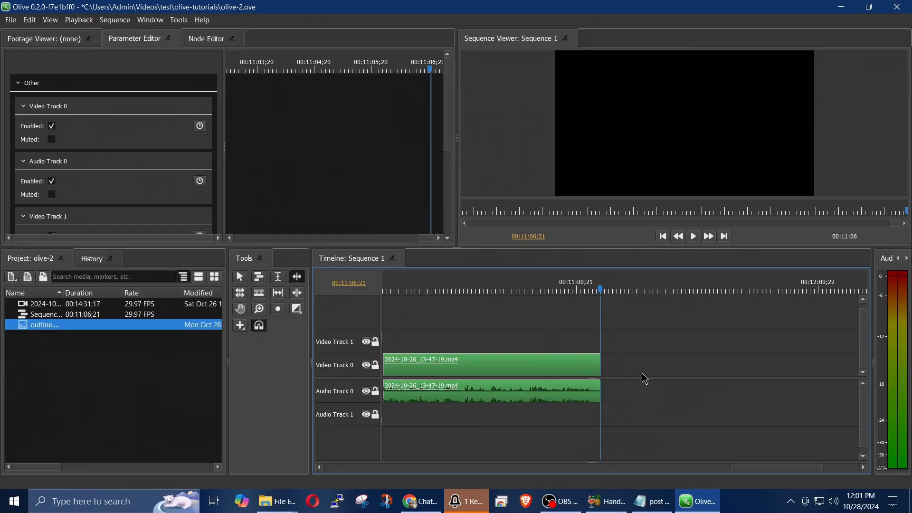
{"action": "key", "text": "ctrl+v"}
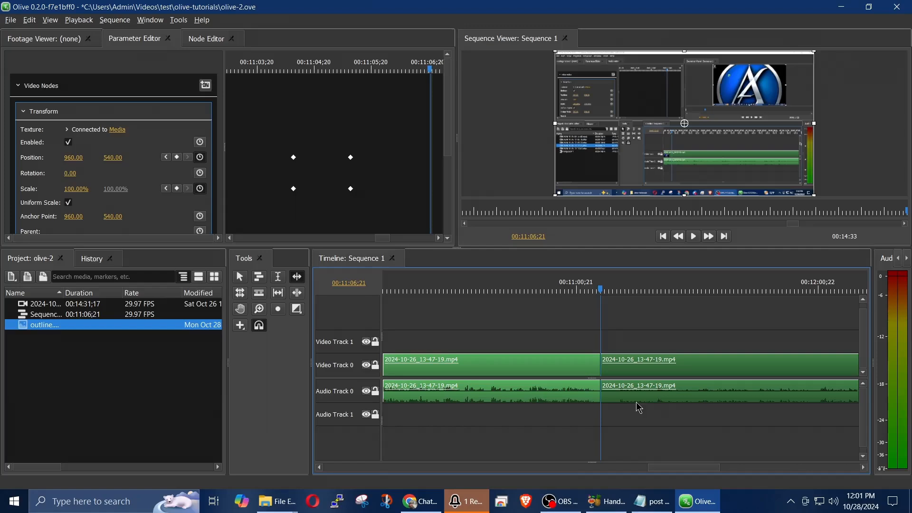
Split the clip after the 00:11:06;21 cut at 00:11:33;17 and clear the selection
{"action": "left_click", "coordinate": [710, 290]}
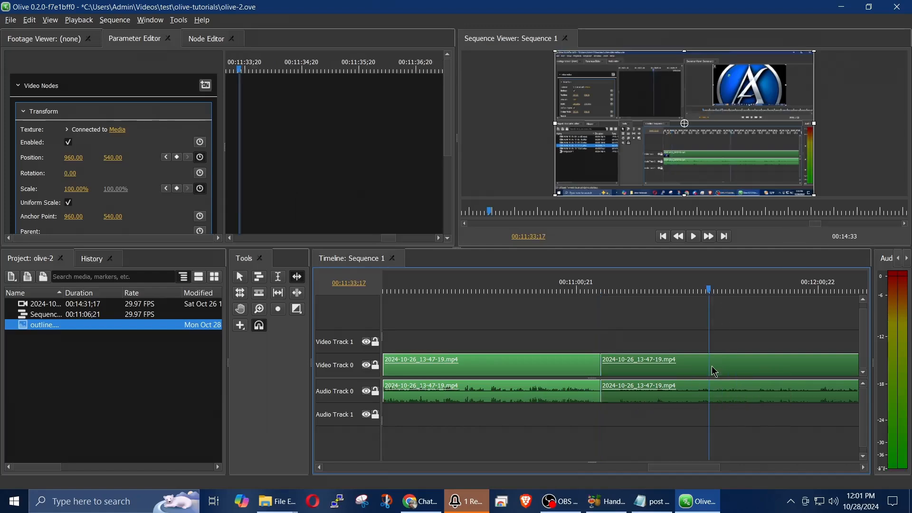
{"action": "key", "text": "ctrl+k"}
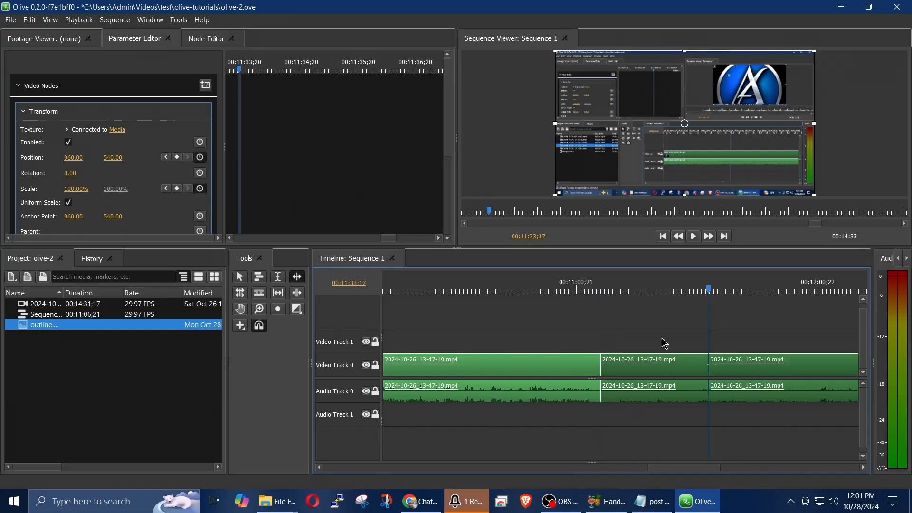
{"action": "left_click", "coordinate": [540, 336]}
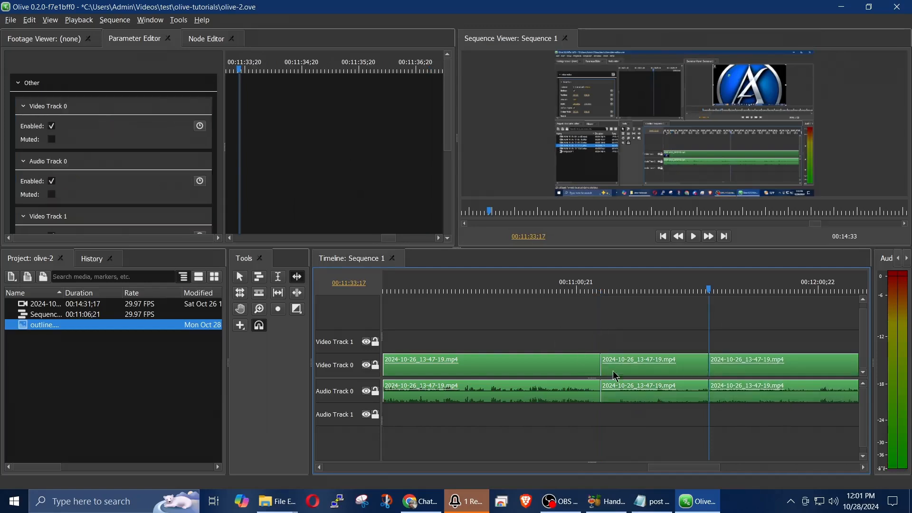
Place the playhead at 00:10:53;21 and examine the separate parts of the split clip, including their in, out and duration times
{"action": "left_click", "coordinate": [548, 291]}
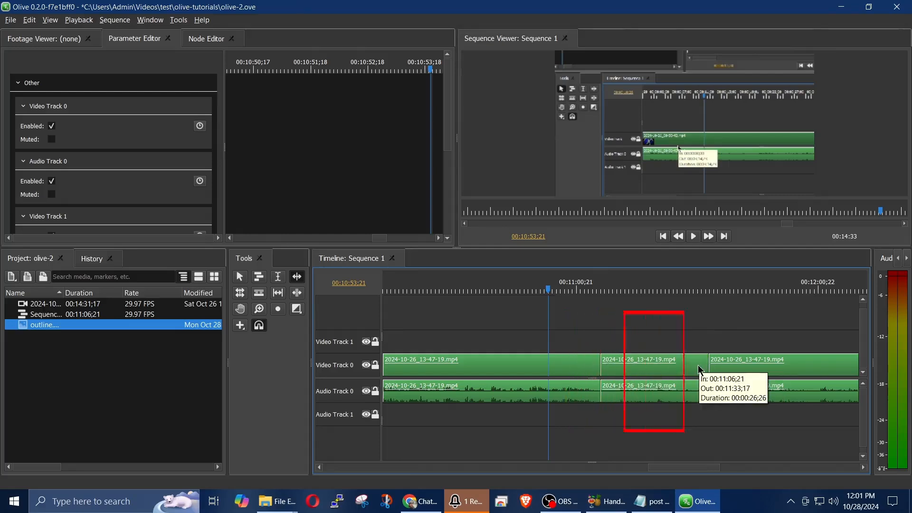
{"action": "left_click", "coordinate": [650, 375]}
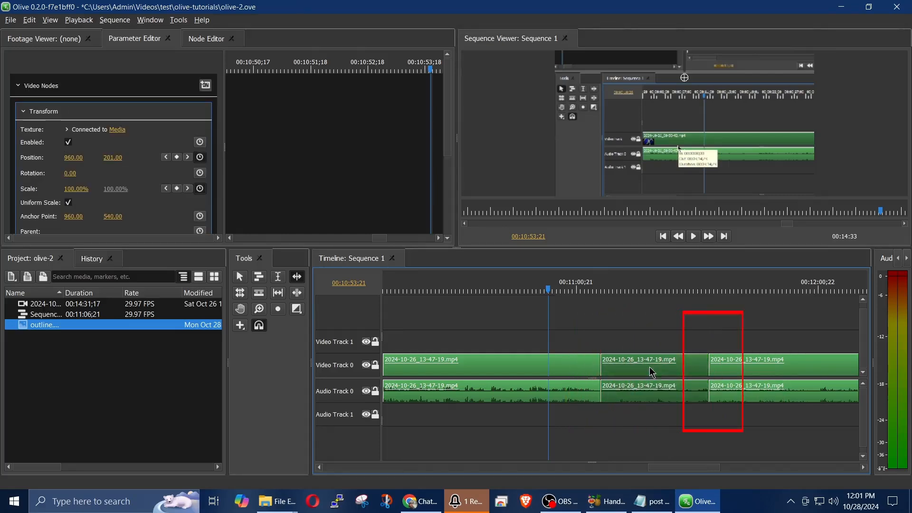
{"action": "left_click", "coordinate": [744, 372]}
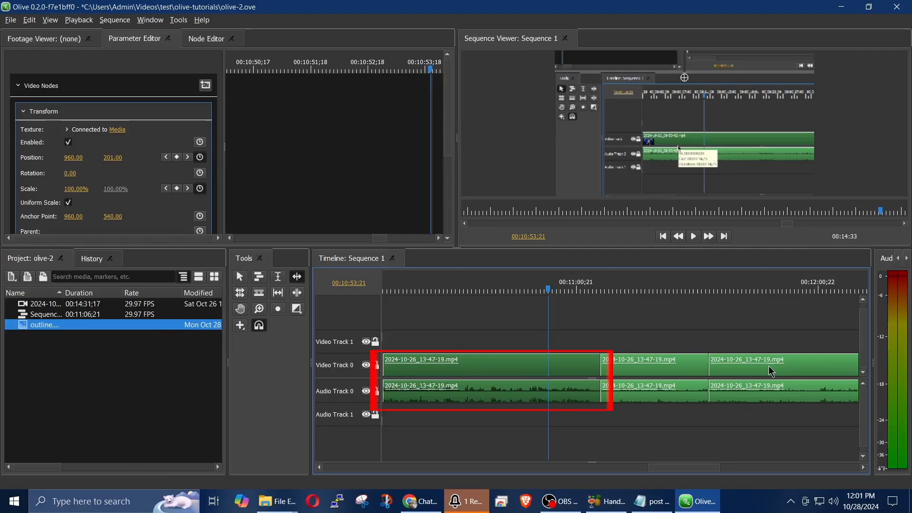
{"action": "mouse_move", "coordinate": [771, 371]}
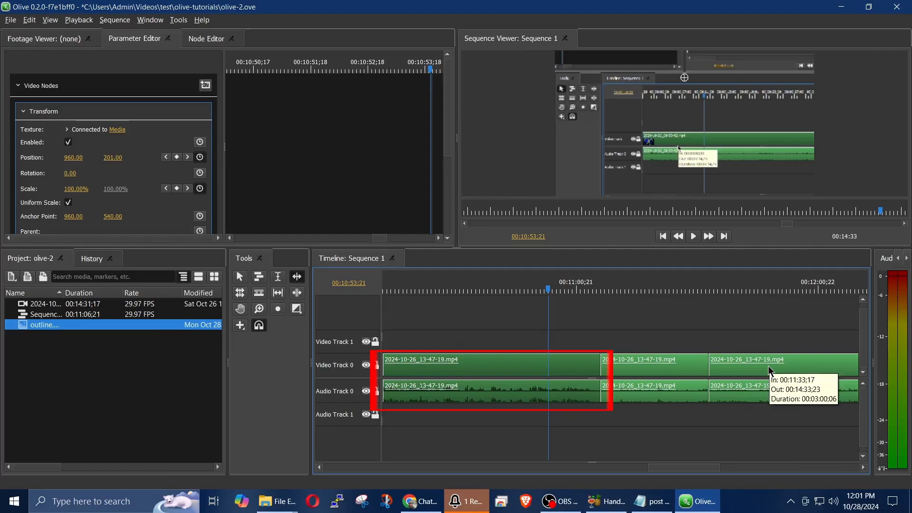
Delete the middle part between 00:11:06;21 and 00:11:33;17 so a gap remains, and undo the deletion
{"action": "mouse_move", "coordinate": [658, 372]}
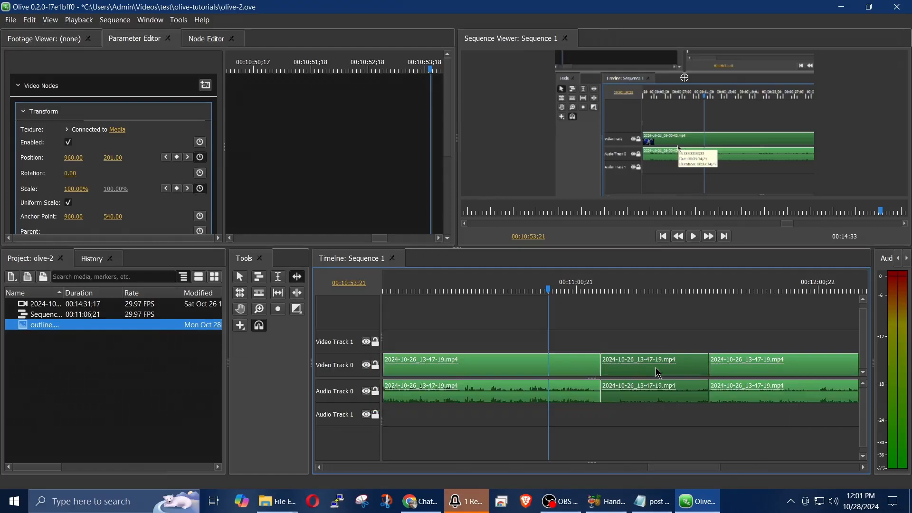
{"action": "key", "text": "Delete"}
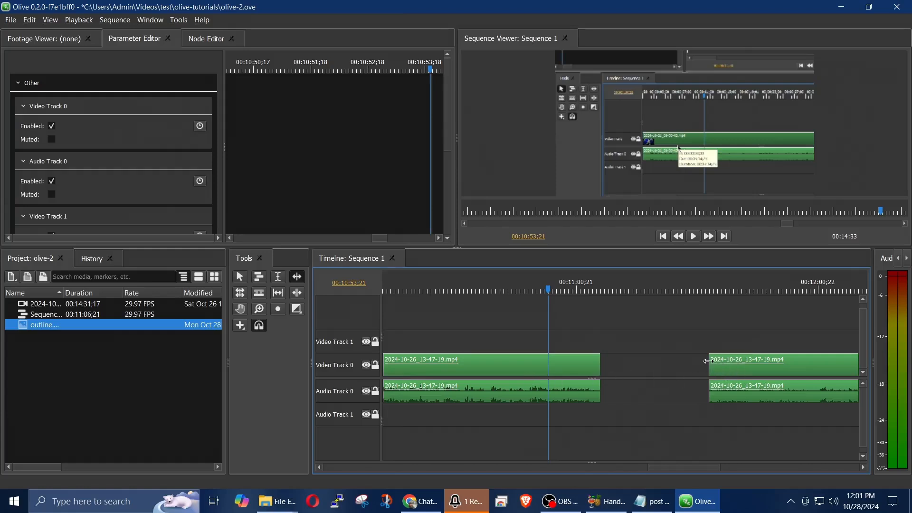
{"action": "key", "text": "ctrl+z"}
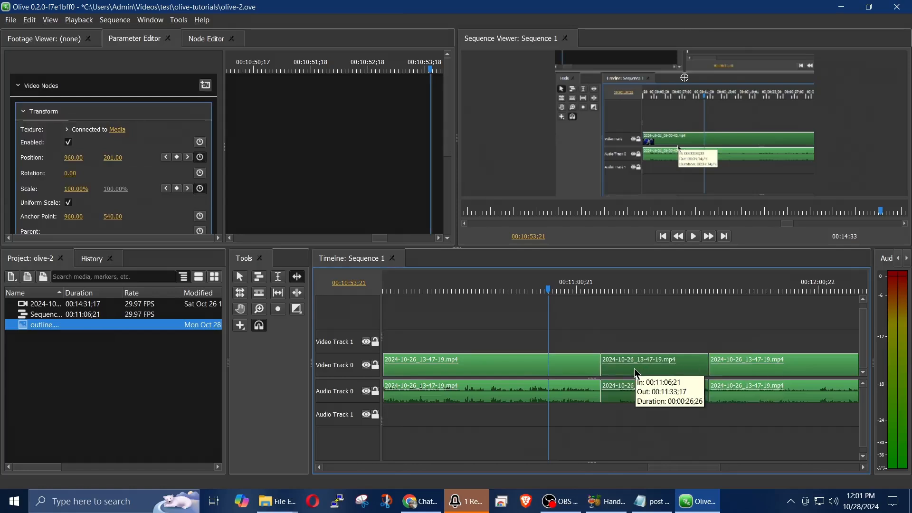
Try a ripple delete of the middle part to close its gap, and undo it
{"action": "key", "text": "ctrl+z"}
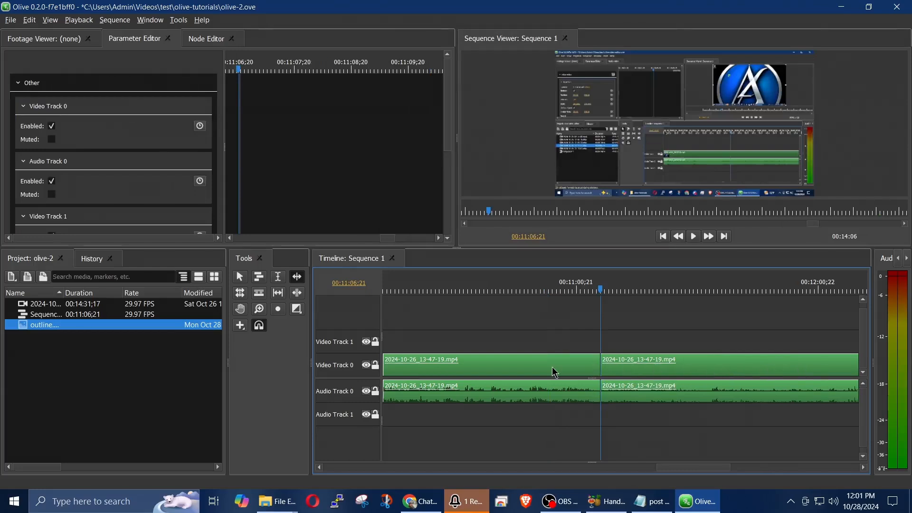
{"action": "mouse_move", "coordinate": [554, 371]}
{"action": "key", "text": "ctrl+z"}
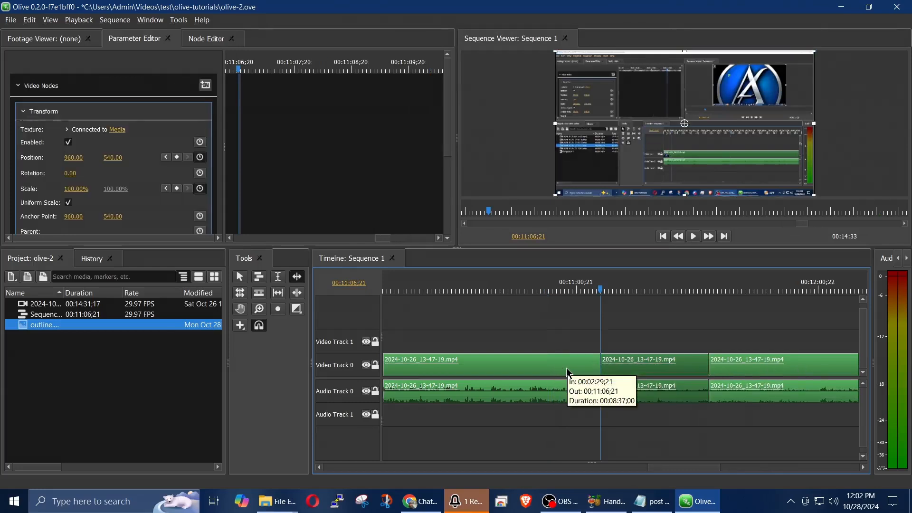
Ripple delete the middle part between 00:11:06;21 and 00:11:33;17, closing the gap between the remaining parts
{"action": "left_click", "coordinate": [627, 336]}
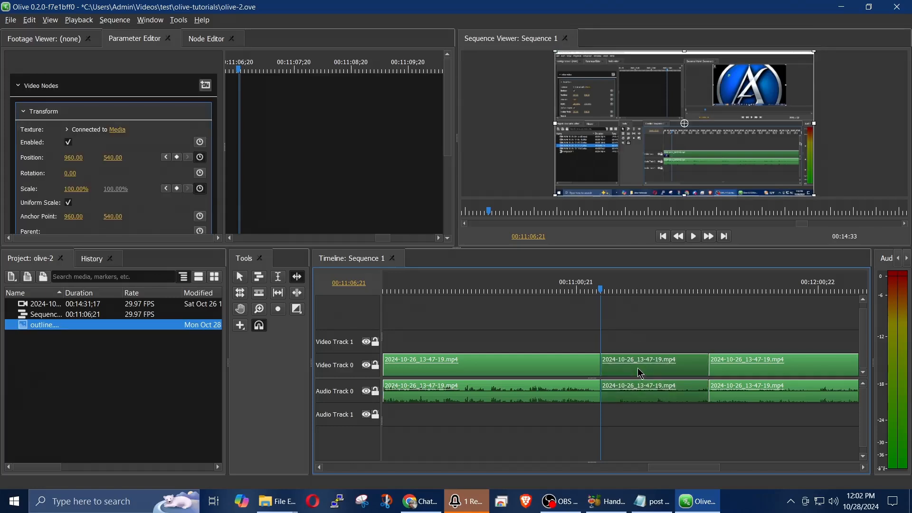
{"action": "right_click", "coordinate": [639, 374]}
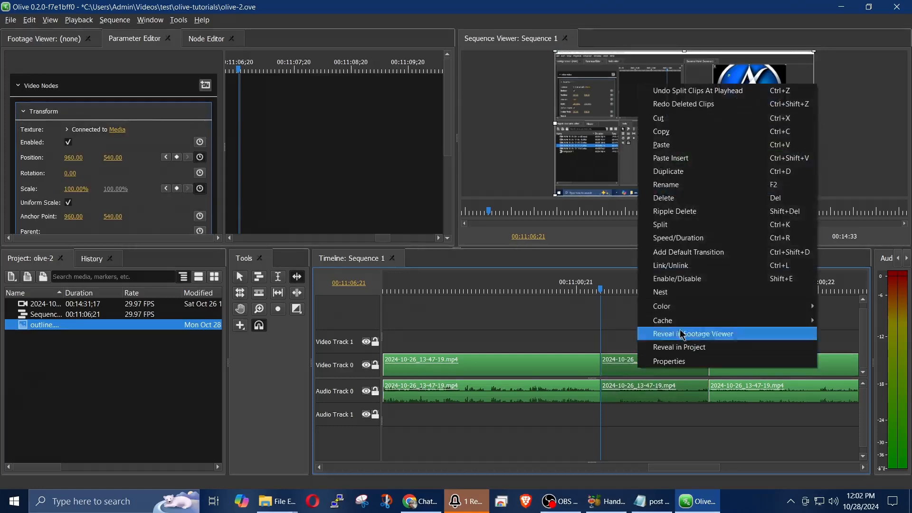
{"action": "left_click", "coordinate": [697, 221]}
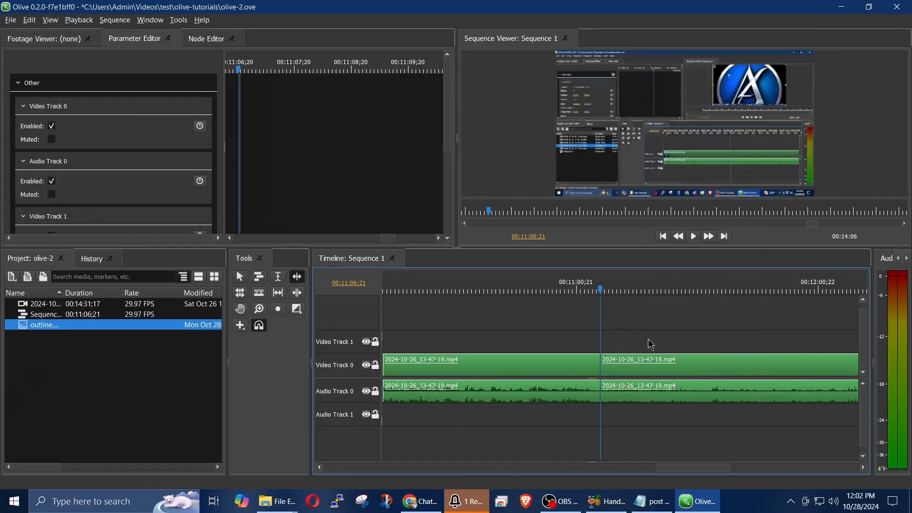
Try slowing the middle part of the split clip to 50% speed with speed and duration linked
{"action": "left_click", "coordinate": [667, 359]}
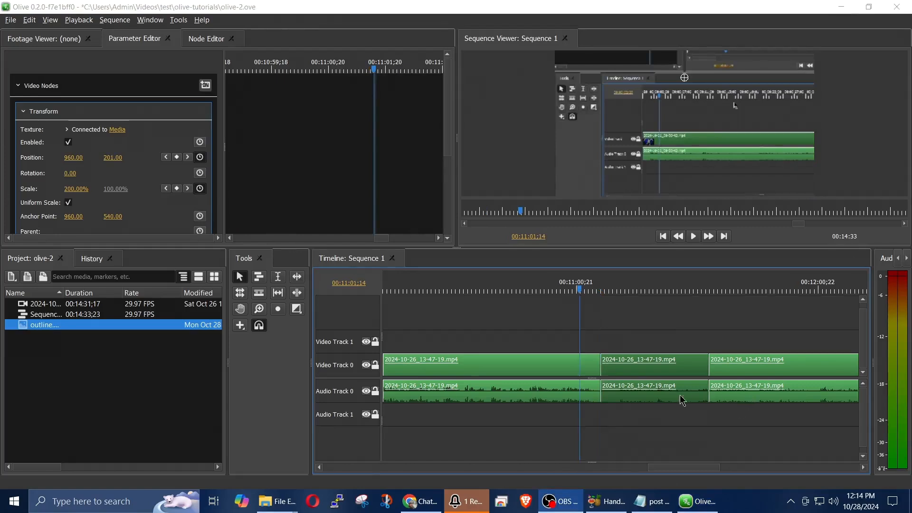
{"action": "left_click", "coordinate": [651, 371]}
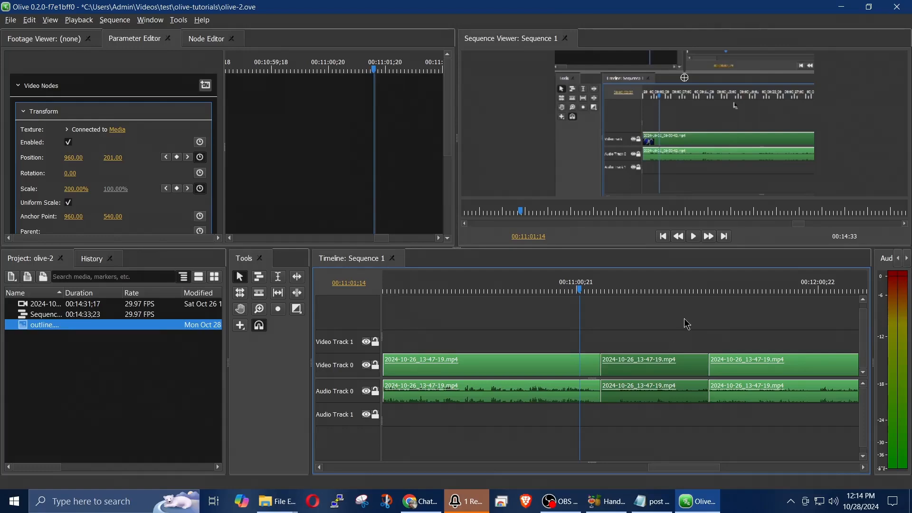
{"action": "left_click", "coordinate": [687, 324]}
{"action": "left_click", "coordinate": [662, 376]}
{"action": "right_click", "coordinate": [638, 374]}
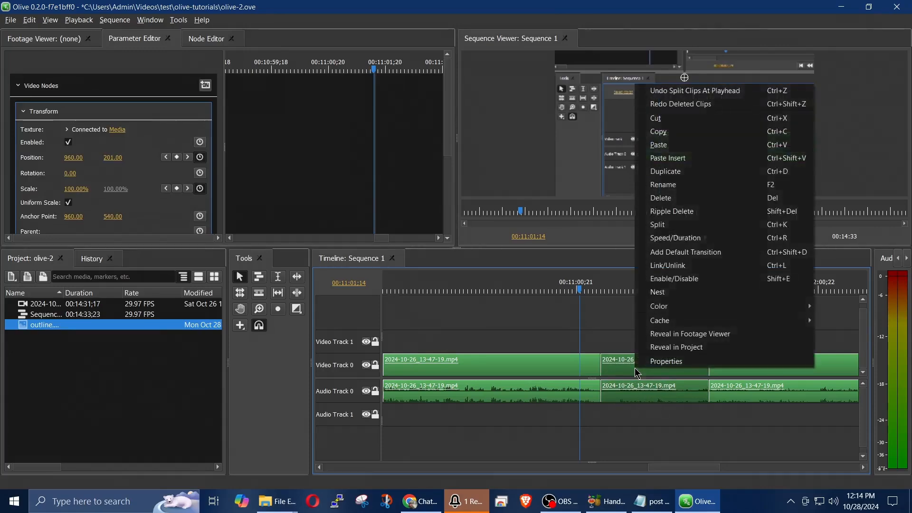
{"action": "left_click", "coordinate": [682, 241]}
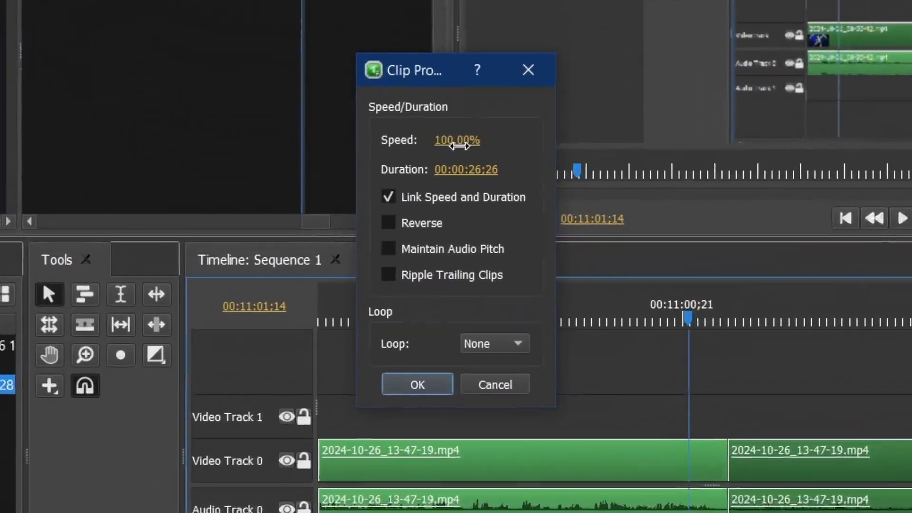
{"action": "left_click", "coordinate": [457, 195]}
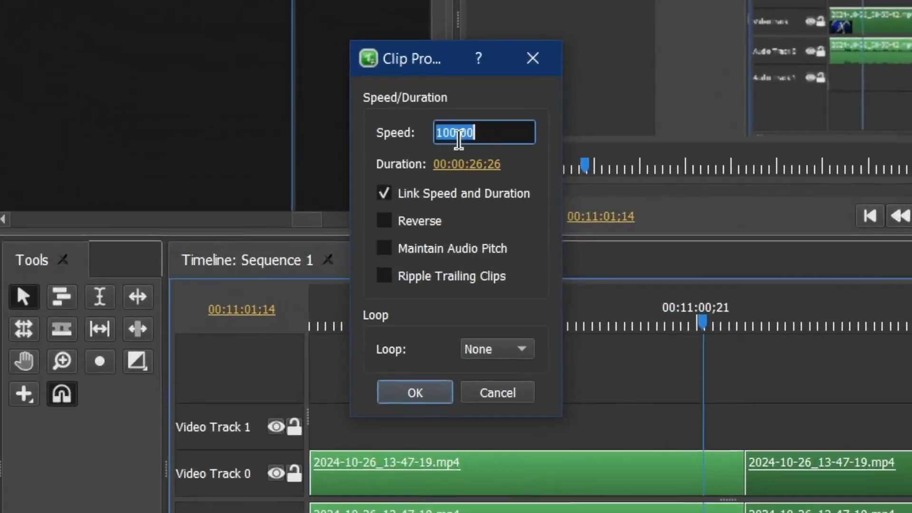
{"action": "type", "text": "50"}
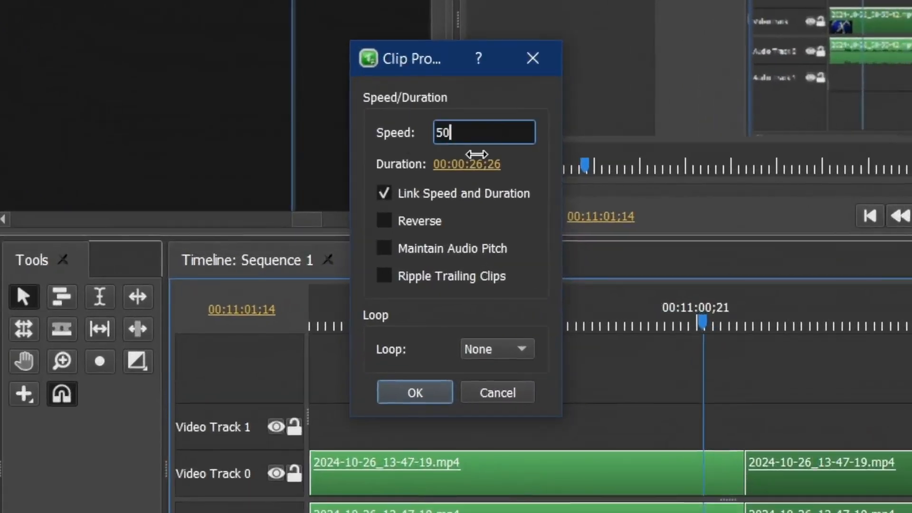
{"action": "left_click", "coordinate": [398, 393]}
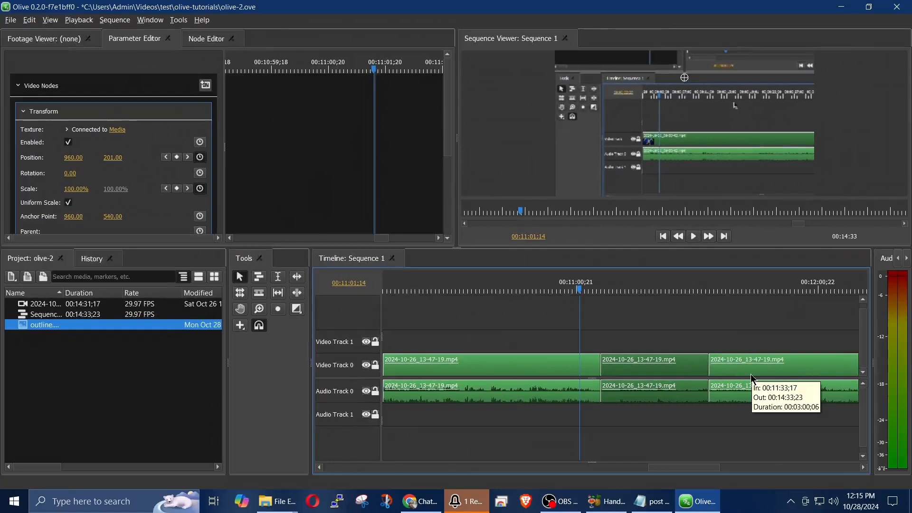
Try speeding up the middle part of the split clip to 200% with speed and duration linked
{"action": "right_click", "coordinate": [644, 376]}
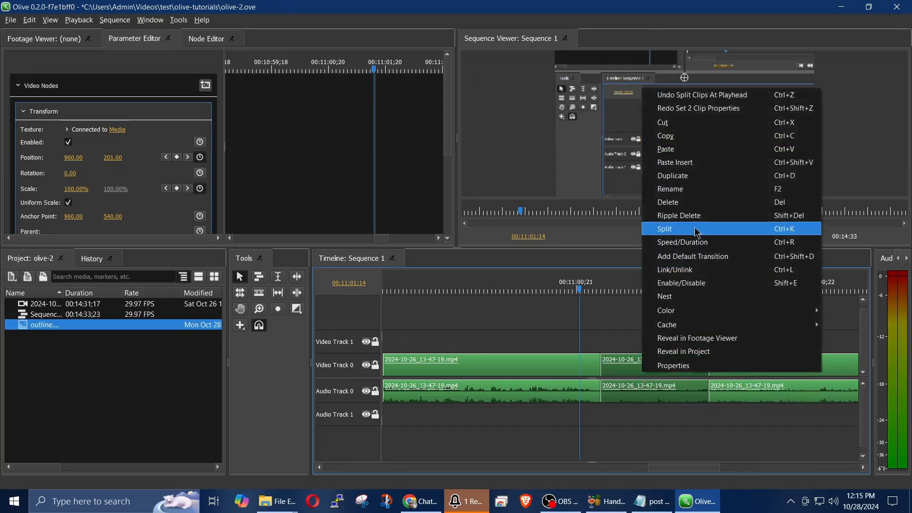
{"action": "left_click", "coordinate": [691, 246]}
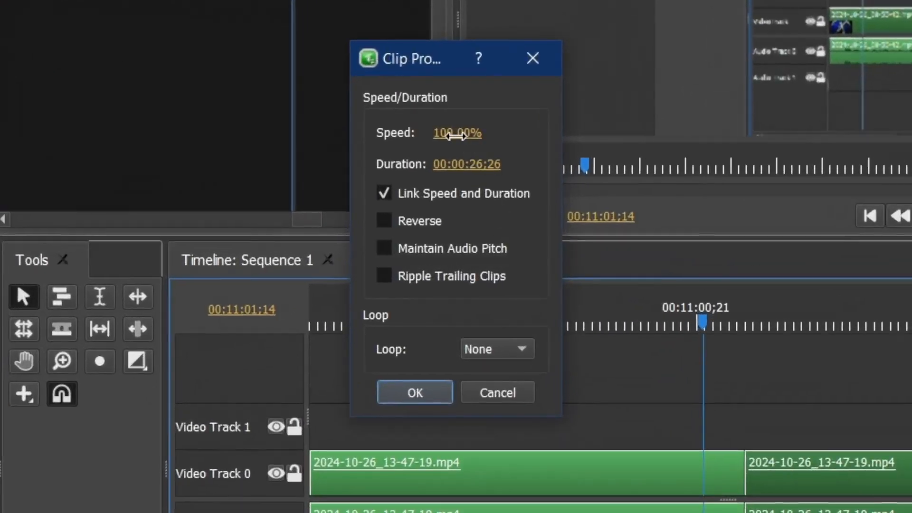
{"action": "left_click", "coordinate": [471, 136]}
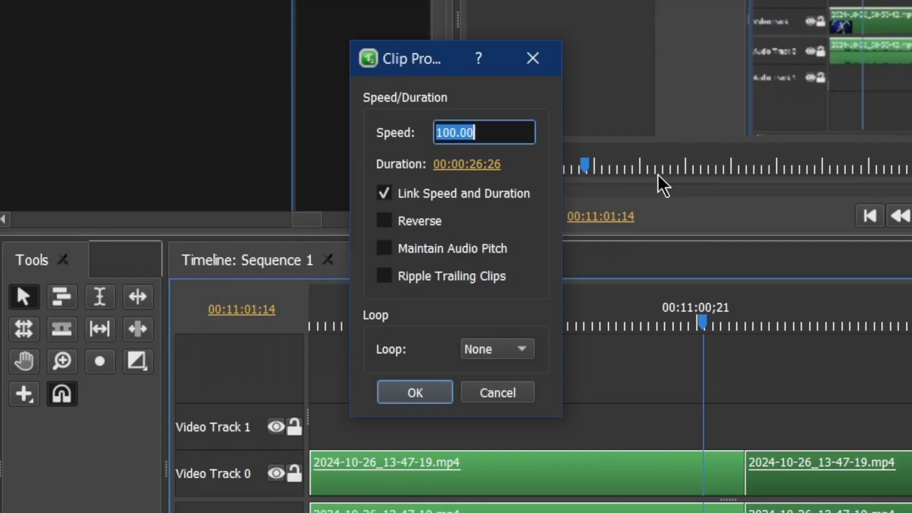
{"action": "type", "text": "2000"}
{"action": "key", "text": "BackSpace"}
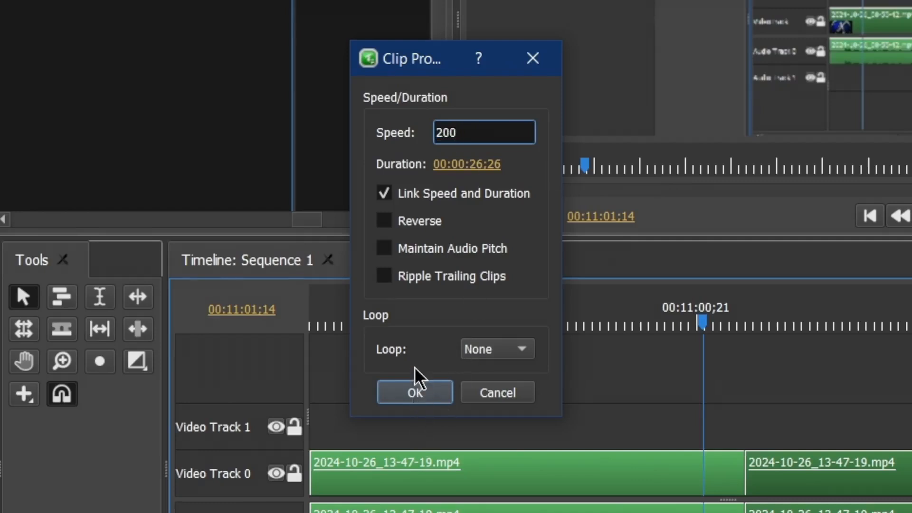
{"action": "left_click", "coordinate": [408, 393]}
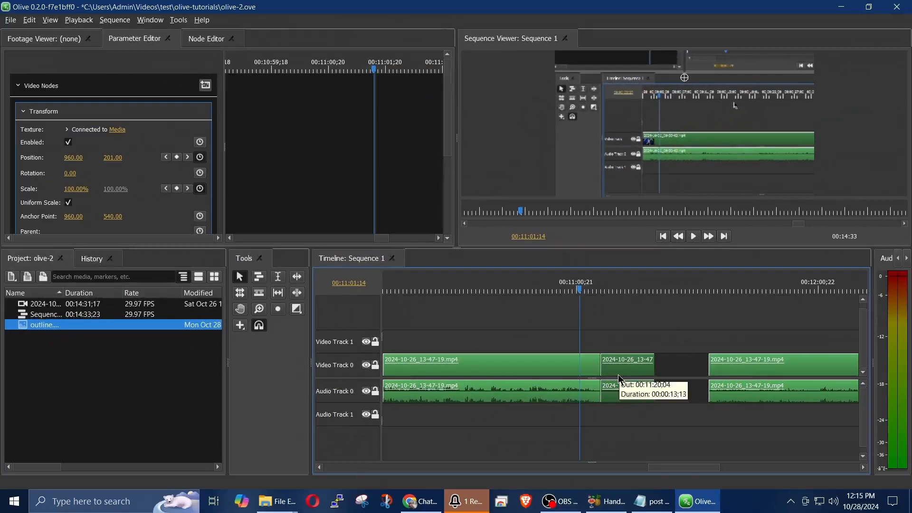
Review the timing and playback of the sped-up middle part and the gap after it, and undo the speed change
{"action": "mouse_move", "coordinate": [630, 378]}
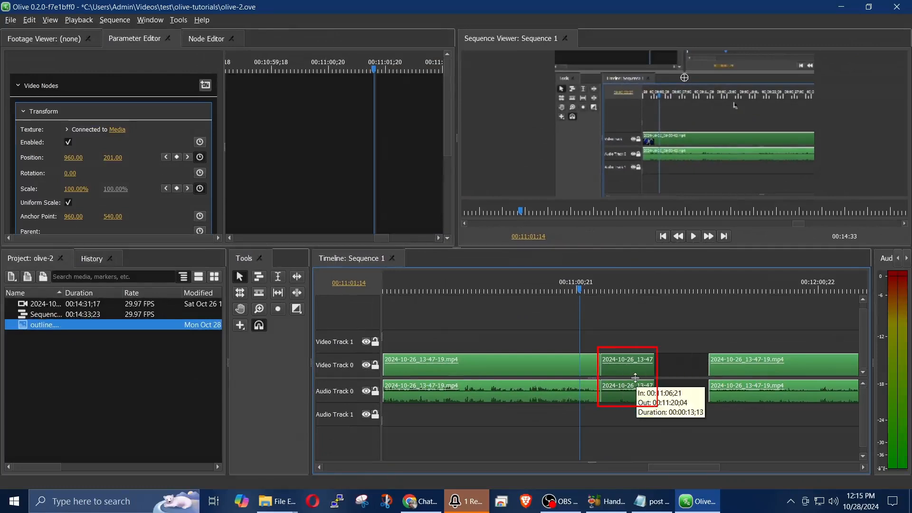
{"action": "mouse_move", "coordinate": [691, 368]}
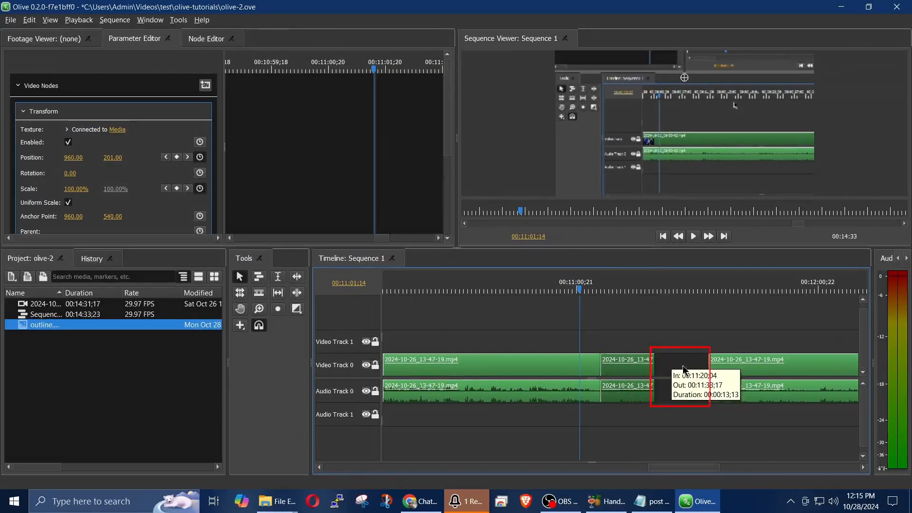
{"action": "left_click", "coordinate": [606, 287]}
{"action": "key", "text": "space"}
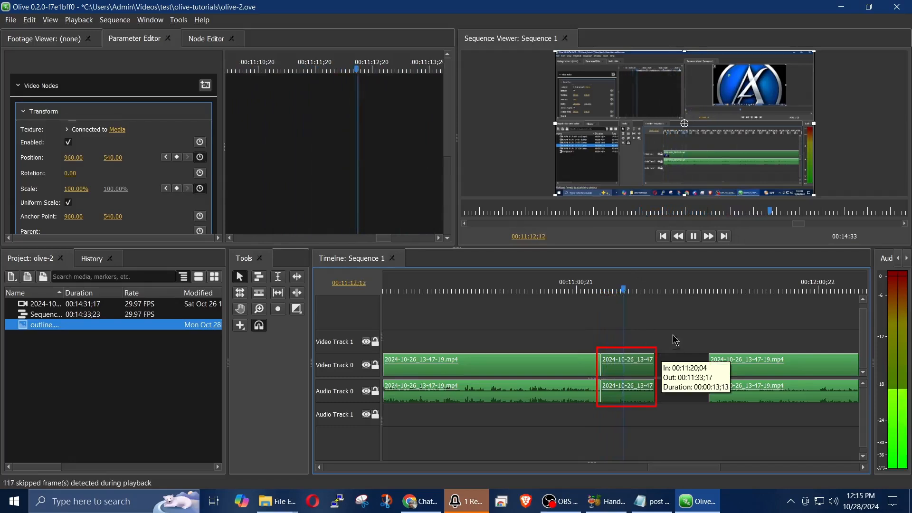
{"action": "key", "text": "space"}
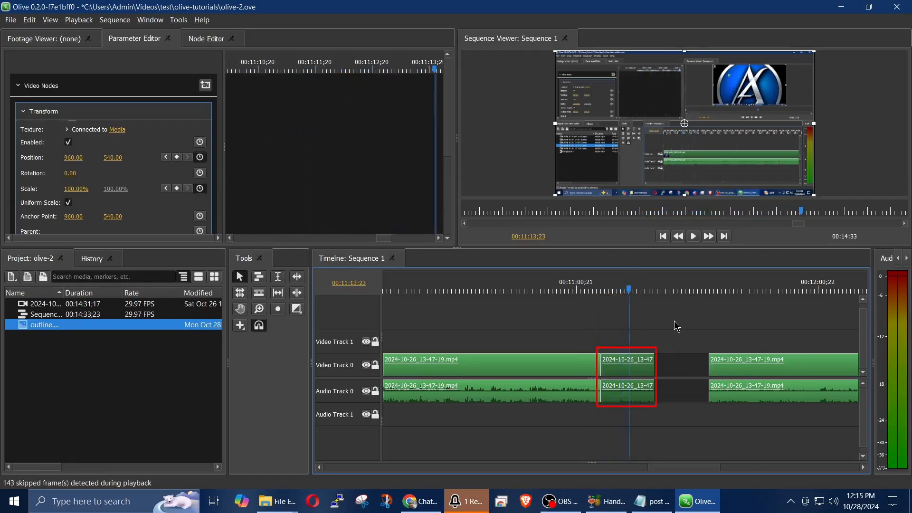
{"action": "key", "text": "ctrl+z"}
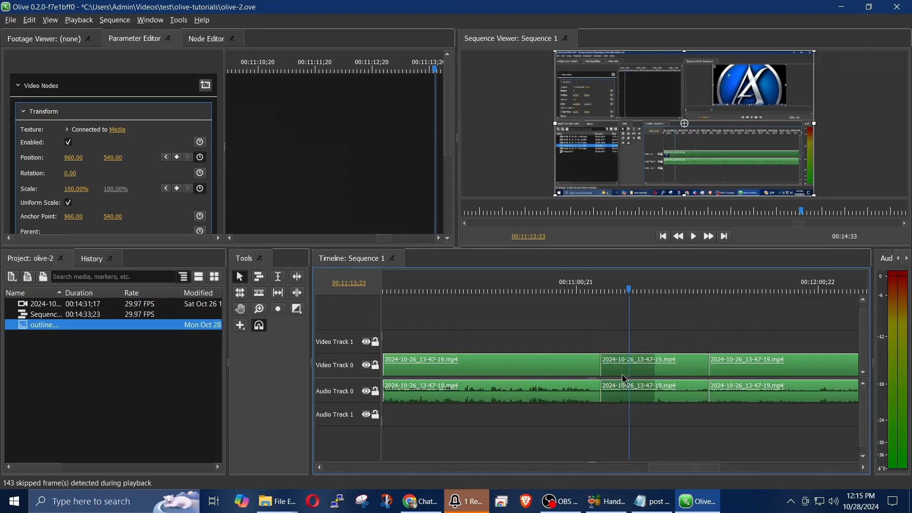
Set the middle part's speed to 200% with Maintain Audio Pitch enabled
{"action": "left_click", "coordinate": [548, 361]}
{"action": "left_click", "coordinate": [636, 362]}
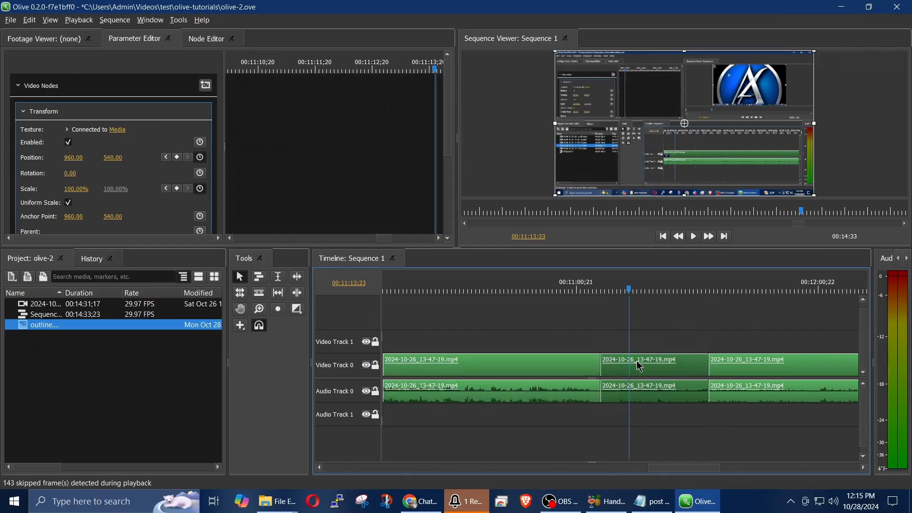
{"action": "right_click", "coordinate": [640, 366]}
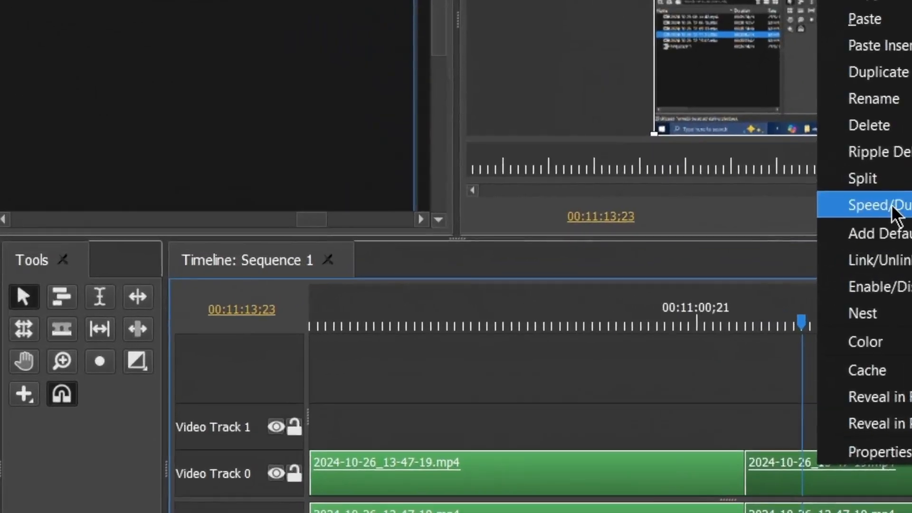
{"action": "left_click", "coordinate": [892, 210]}
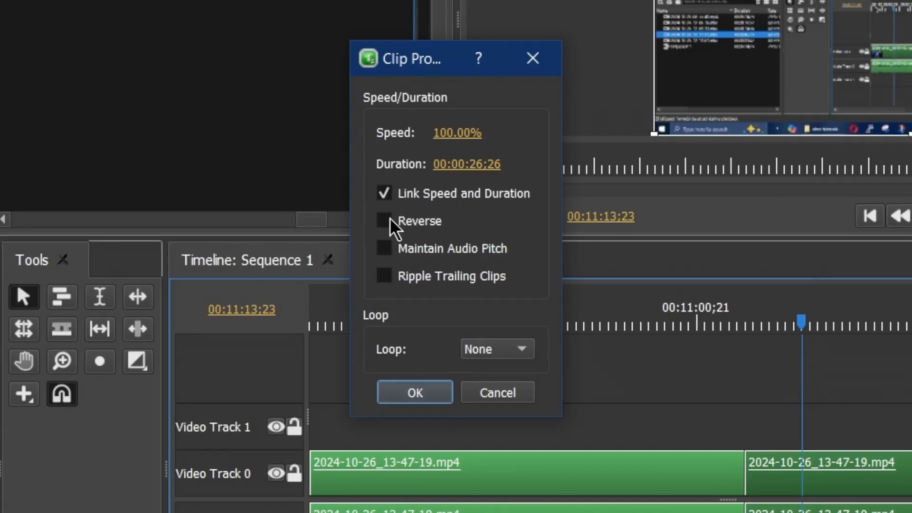
{"action": "left_click", "coordinate": [389, 251]}
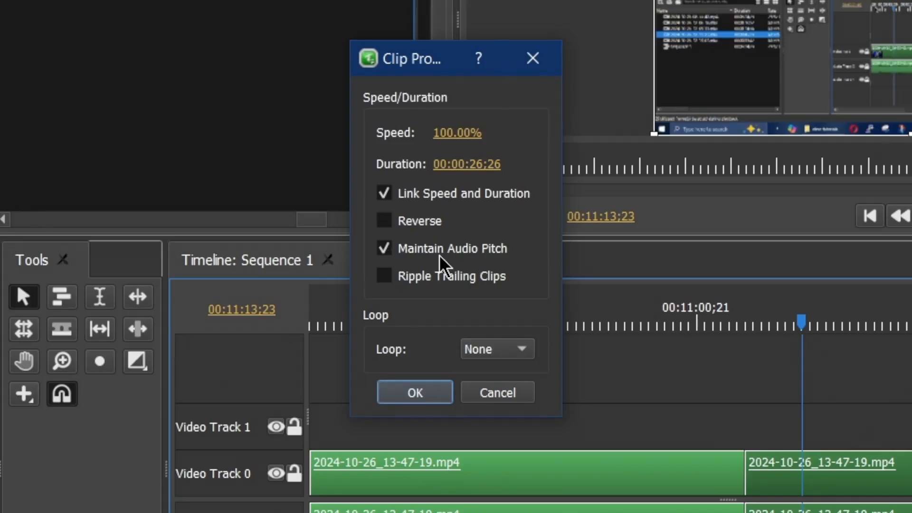
{"action": "left_click", "coordinate": [456, 132]}
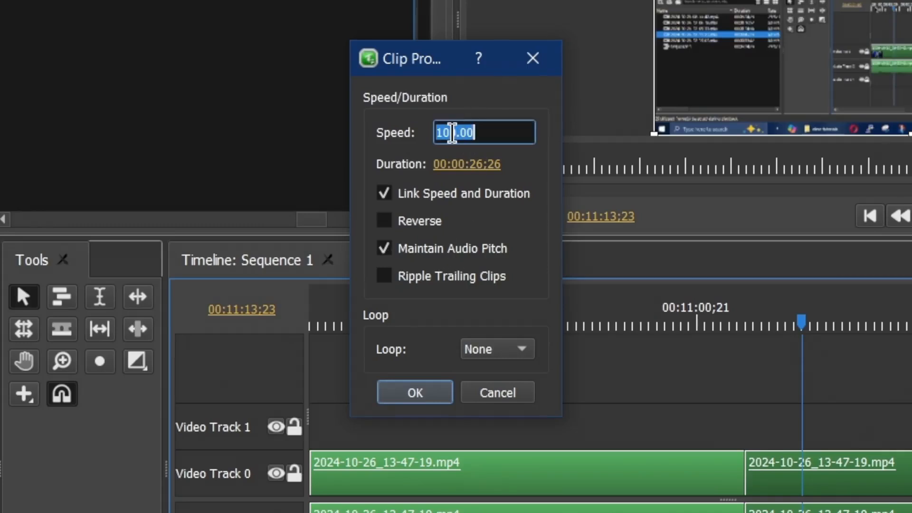
{"action": "type", "text": "200"}
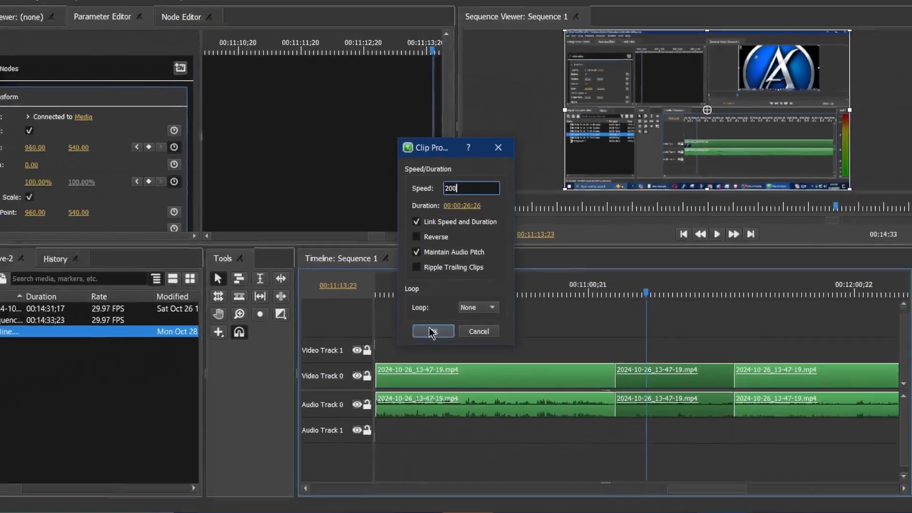
{"action": "left_click", "coordinate": [432, 331]}
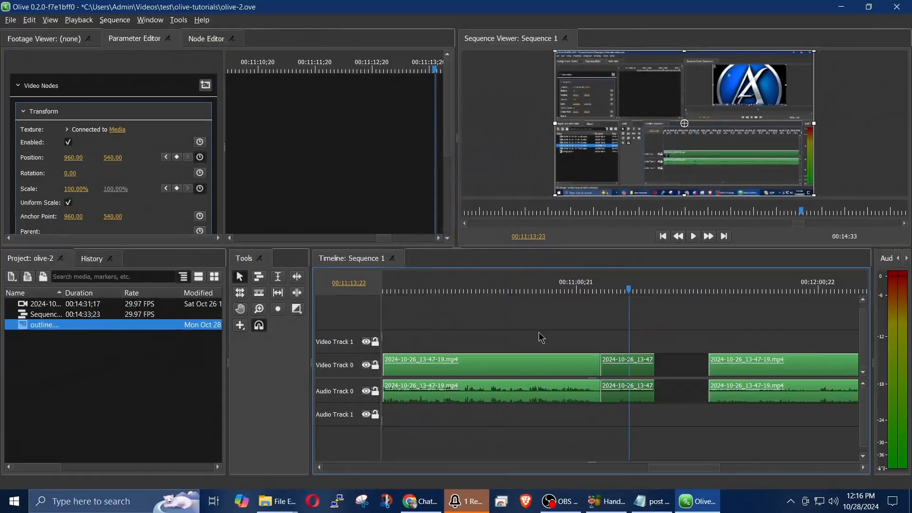
Play the middle part from its start to hear the maintained audio pitch, and undo the speed change
{"action": "left_click", "coordinate": [600, 291]}
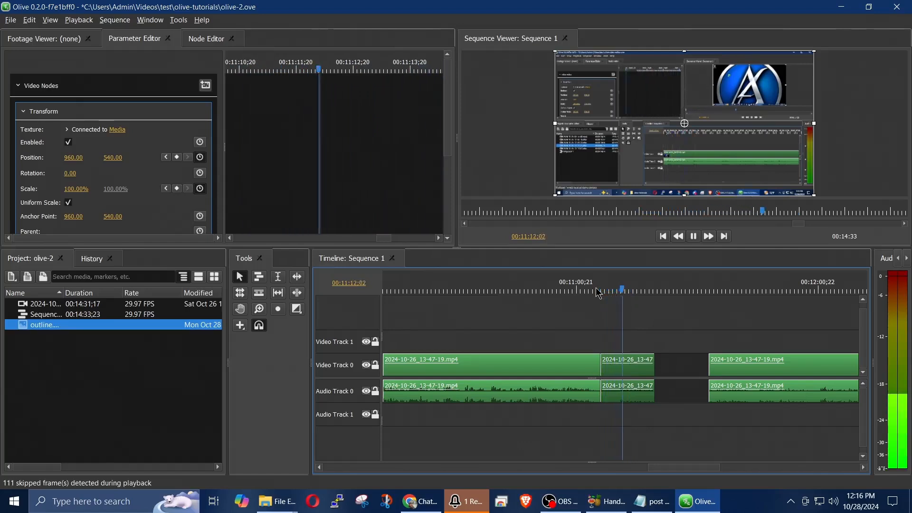
{"action": "key", "text": "space"}
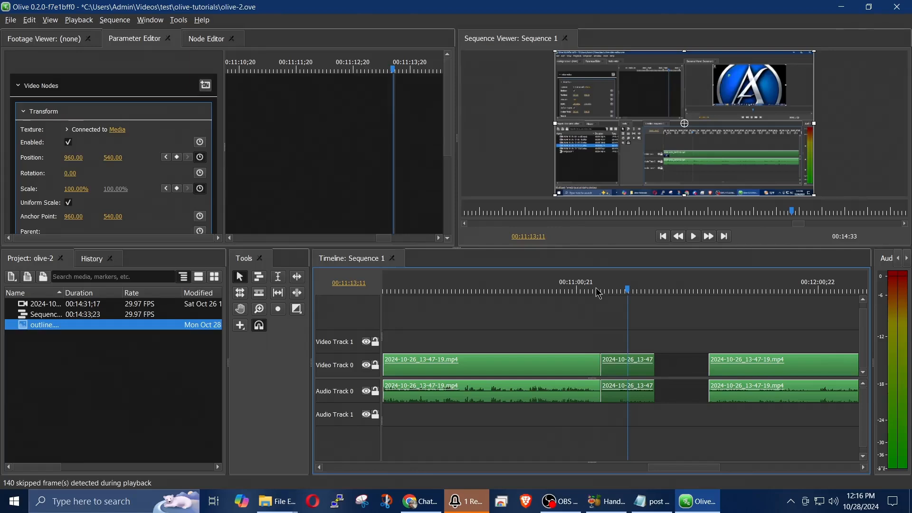
{"action": "key", "text": "ctrl+z"}
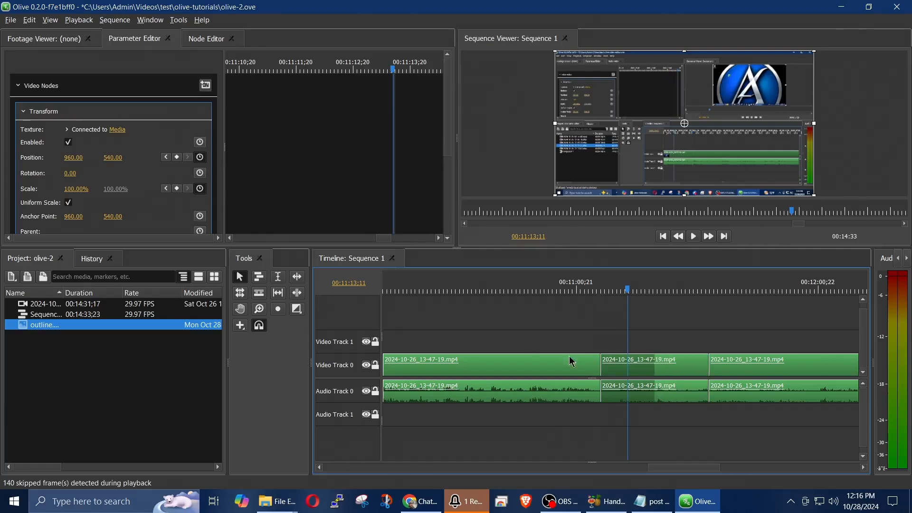
Set the middle part's speed to 200% with both Maintain Audio Pitch and Ripple Trailing Clips enabled
{"action": "left_click", "coordinate": [519, 332]}
{"action": "left_click", "coordinate": [655, 371]}
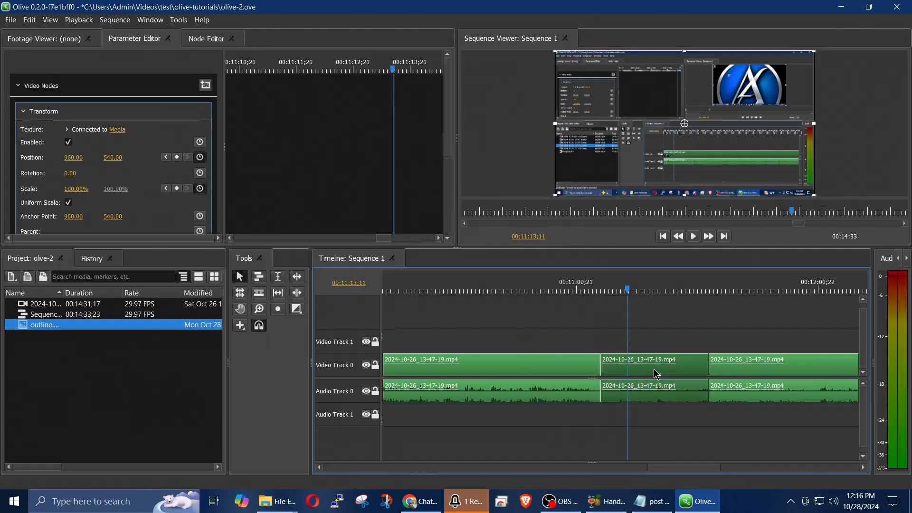
{"action": "right_click", "coordinate": [655, 374]}
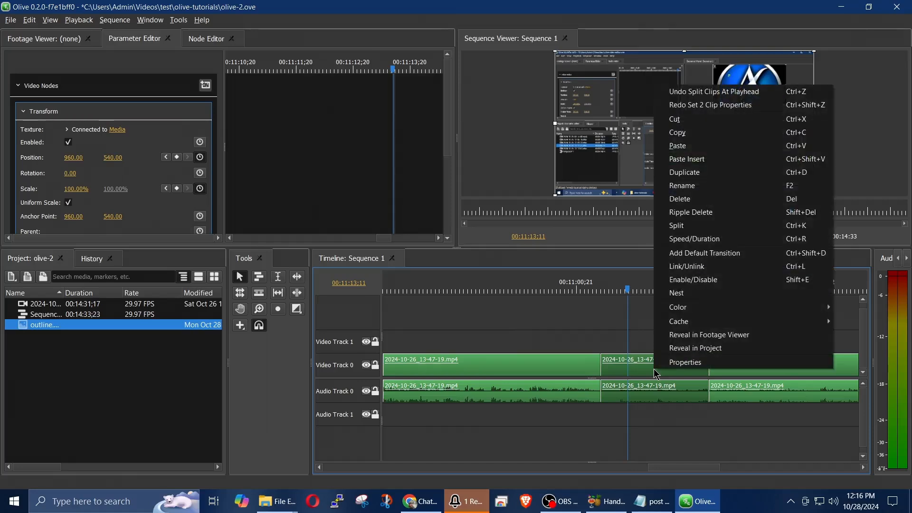
{"action": "left_click", "coordinate": [699, 239]}
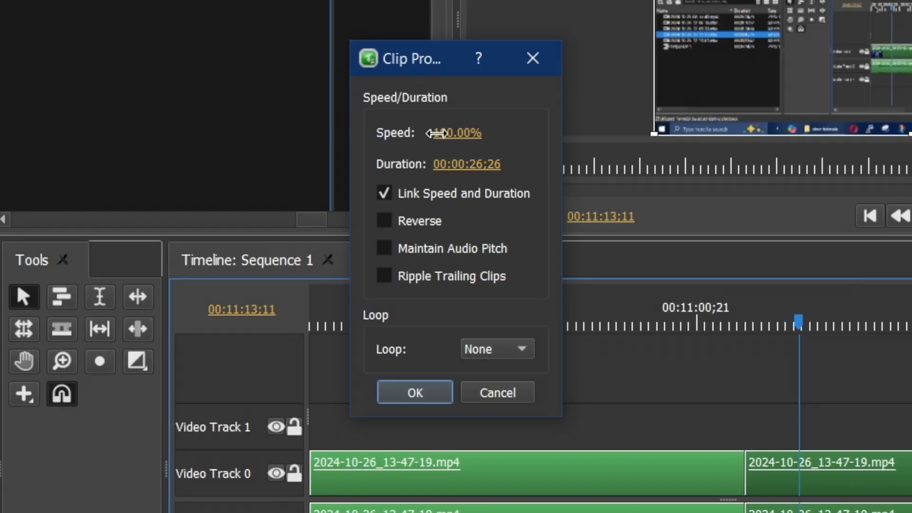
{"action": "left_click", "coordinate": [435, 133]}
{"action": "type", "text": "200"}
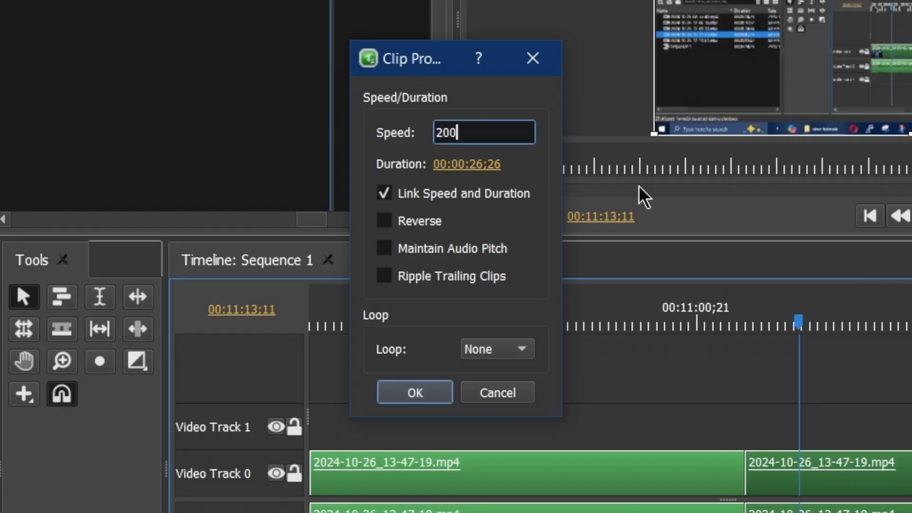
{"action": "key", "text": "Return"}
{"action": "left_click", "coordinate": [384, 249]}
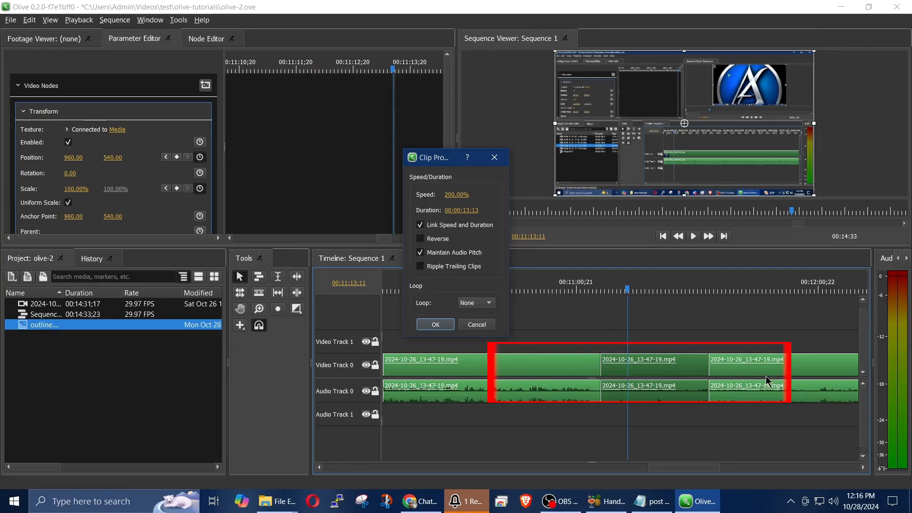
{"action": "left_click", "coordinate": [421, 266]}
{"action": "left_click", "coordinate": [435, 325]}
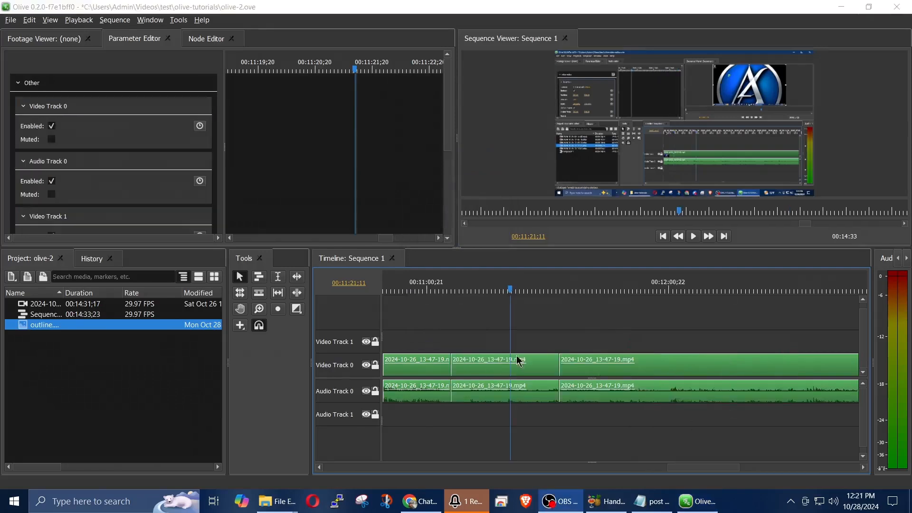
Examine the loop options in the middle part's speed and duration settings and leave the settings without applying anything
{"action": "left_click", "coordinate": [531, 331]}
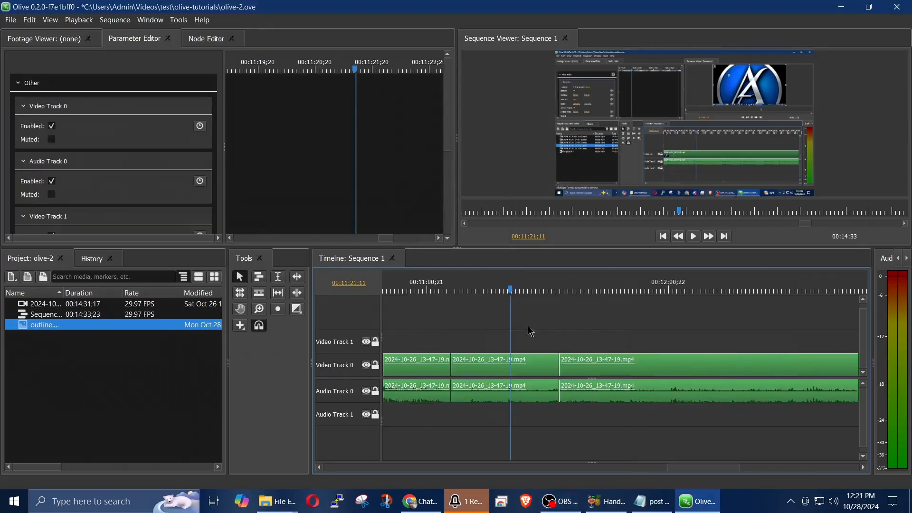
{"action": "left_click", "coordinate": [477, 367]}
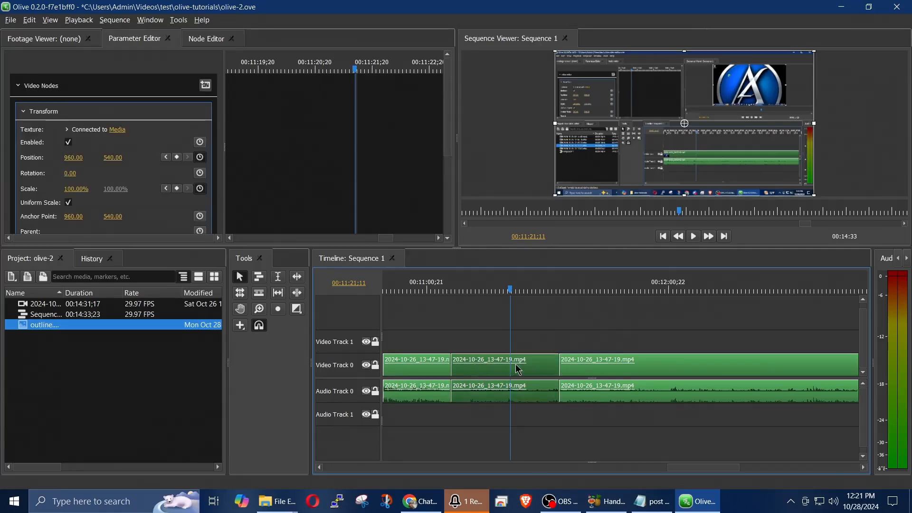
{"action": "right_click", "coordinate": [518, 370]}
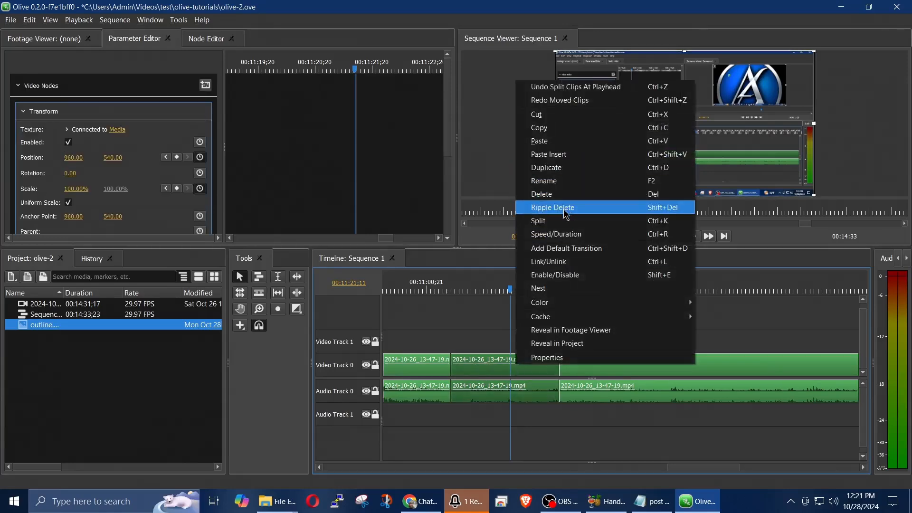
{"action": "left_click", "coordinate": [568, 234]}
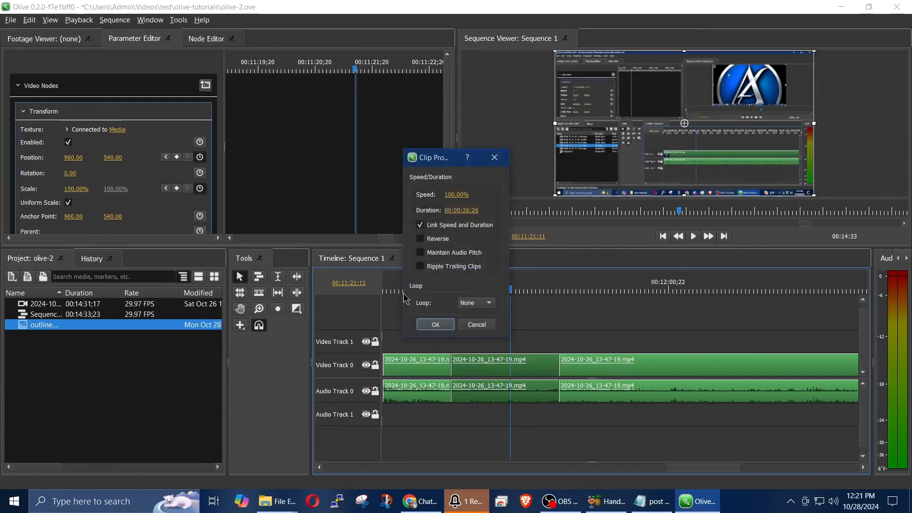
{"action": "left_click", "coordinate": [477, 303]}
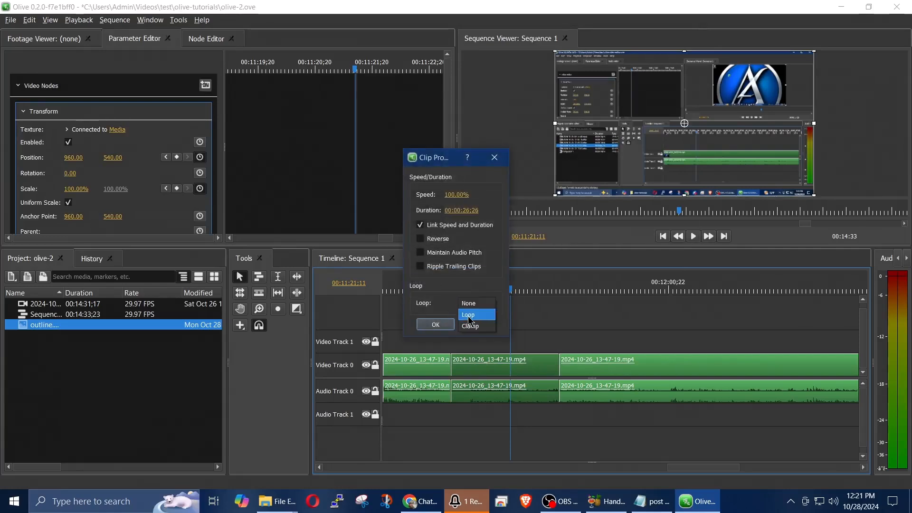
{"action": "left_click", "coordinate": [471, 276]}
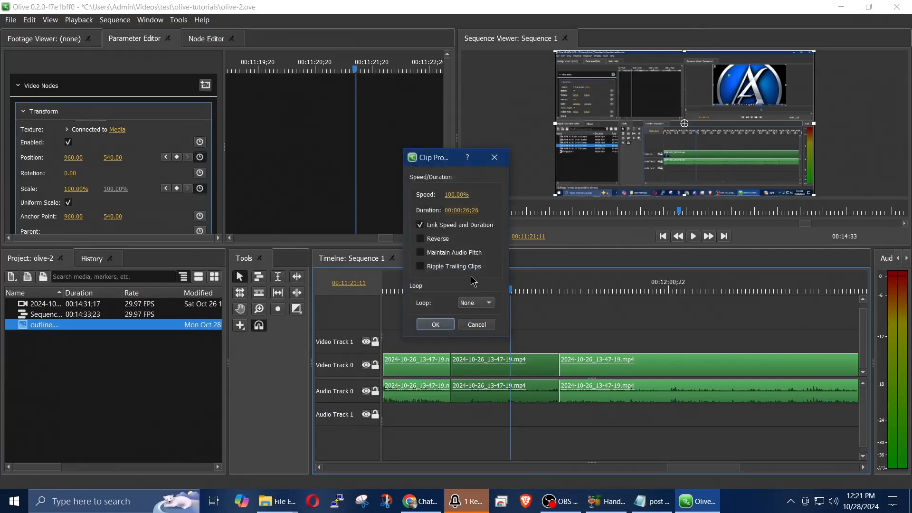
{"action": "left_click", "coordinate": [474, 326]}
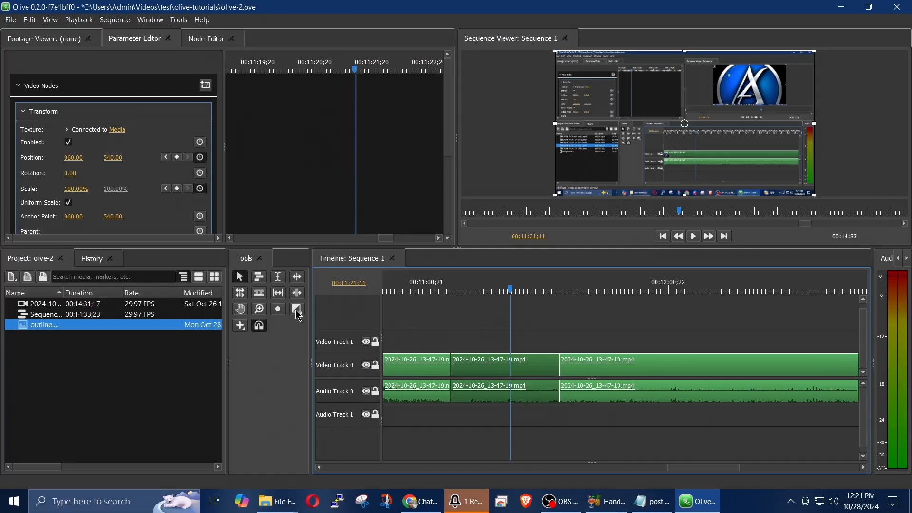
Look over the transition types offered by the Transition tool
{"action": "left_click", "coordinate": [297, 310]}
{"action": "mouse_move", "coordinate": [302, 319]}
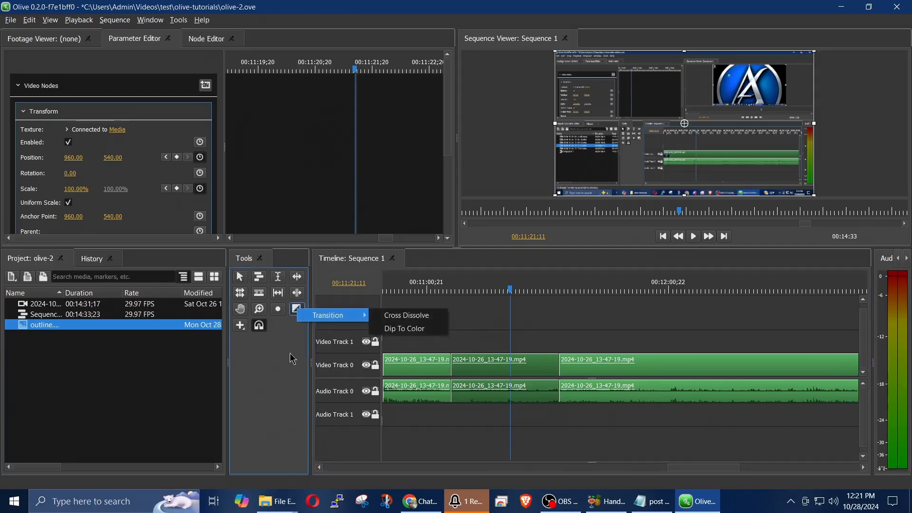
{"action": "left_click", "coordinate": [291, 359]}
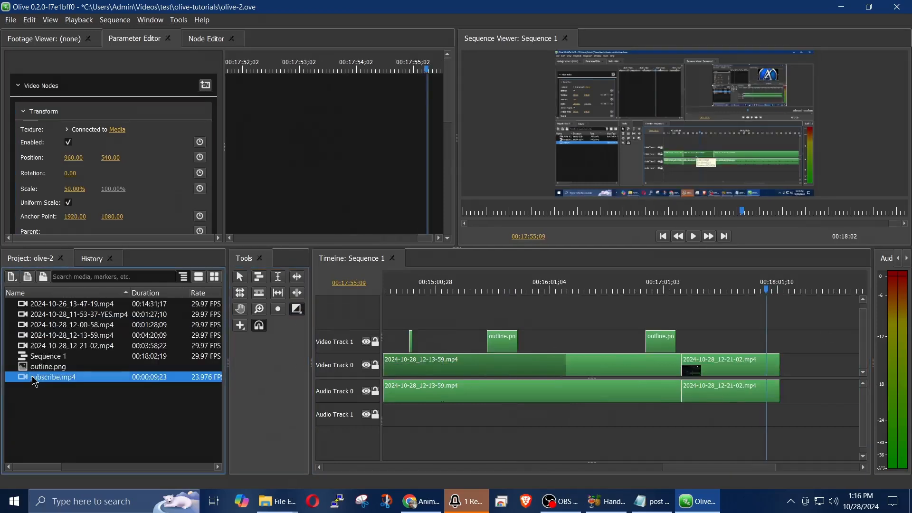
Add subscribe.mp4 to Video Track 0 directly after the 2024-10-28_12-21-02.mp4 clip and return to the Pointer tool
{"action": "left_click_drag", "start_coordinate": [31, 376], "coordinate": [752, 374]}
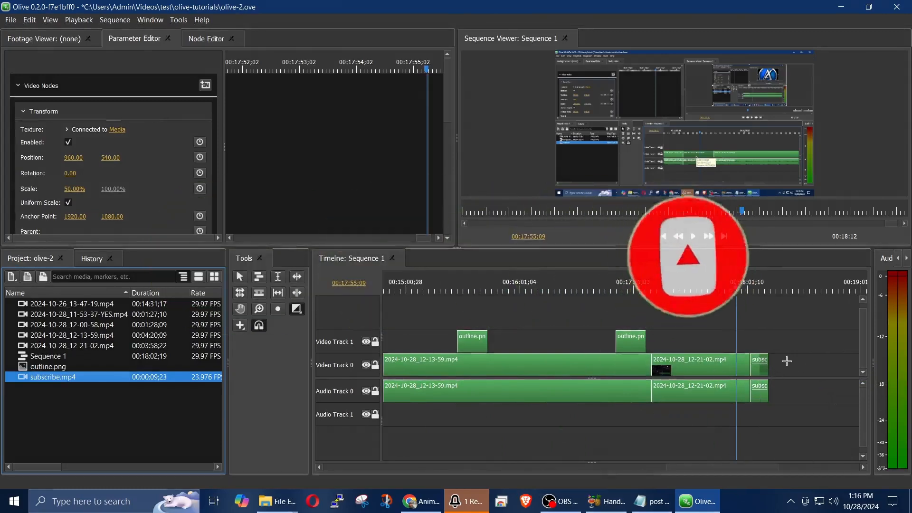
{"action": "left_click", "coordinate": [241, 277]}
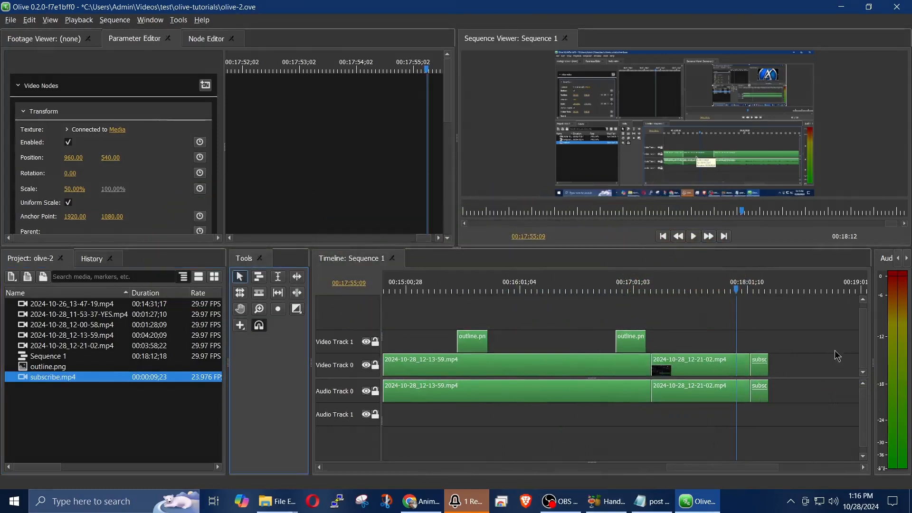
{"action": "scroll", "coordinate": [745, 352], "scroll_direction": "up", "scroll_amount": 8}
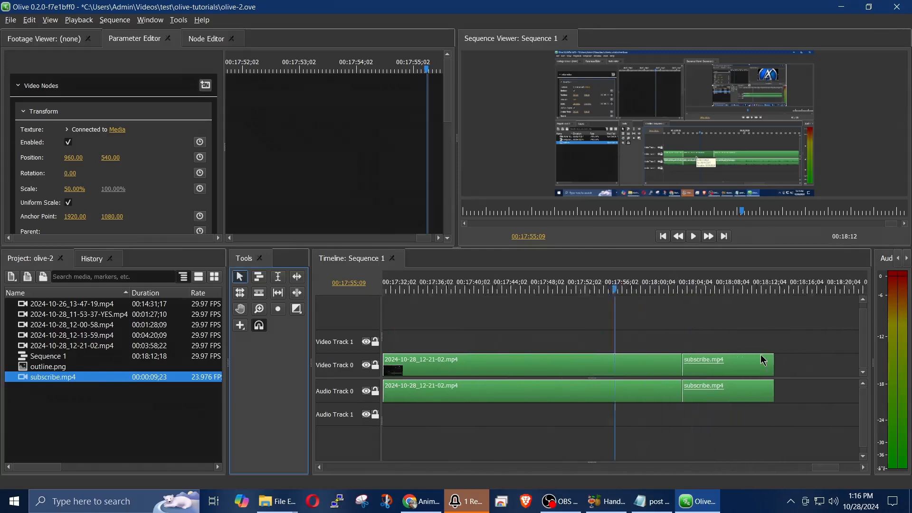
{"action": "scroll", "coordinate": [746, 357], "scroll_direction": "up", "scroll_amount": 2}
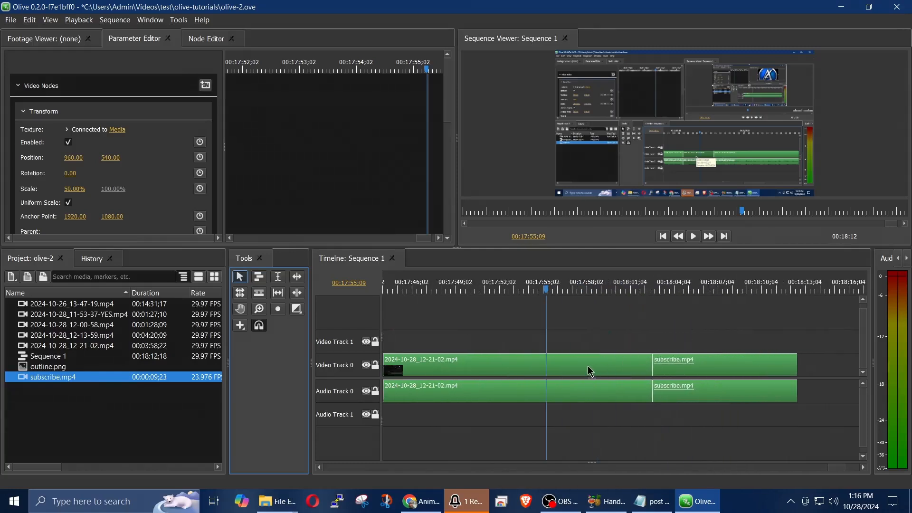
Preview the frames on either side of the cut between 2024-10-28_12-21-02.mp4 and subscribe.mp4
{"action": "left_click", "coordinate": [628, 290]}
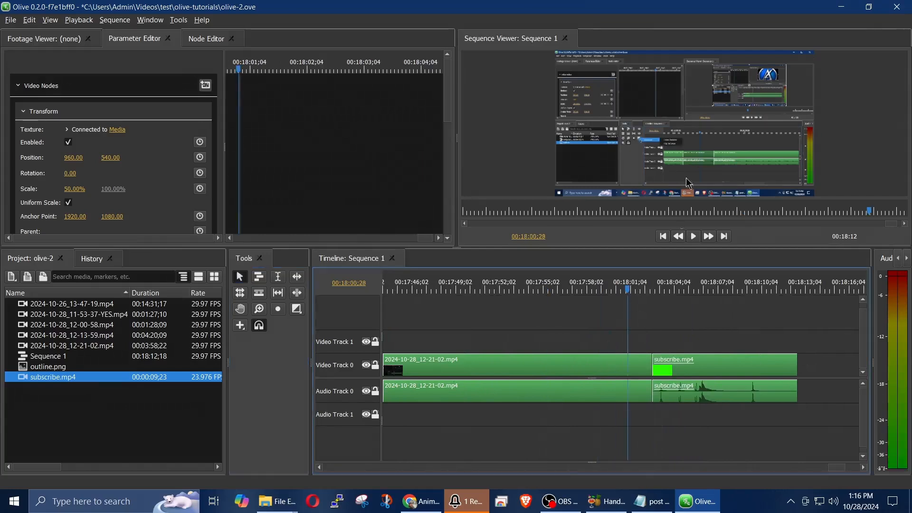
{"action": "left_click", "coordinate": [677, 291]}
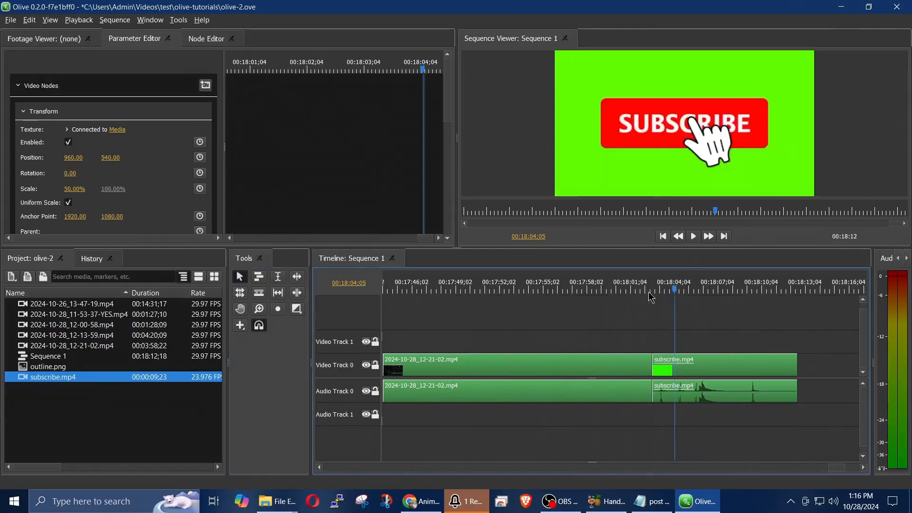
{"action": "left_click", "coordinate": [631, 291]}
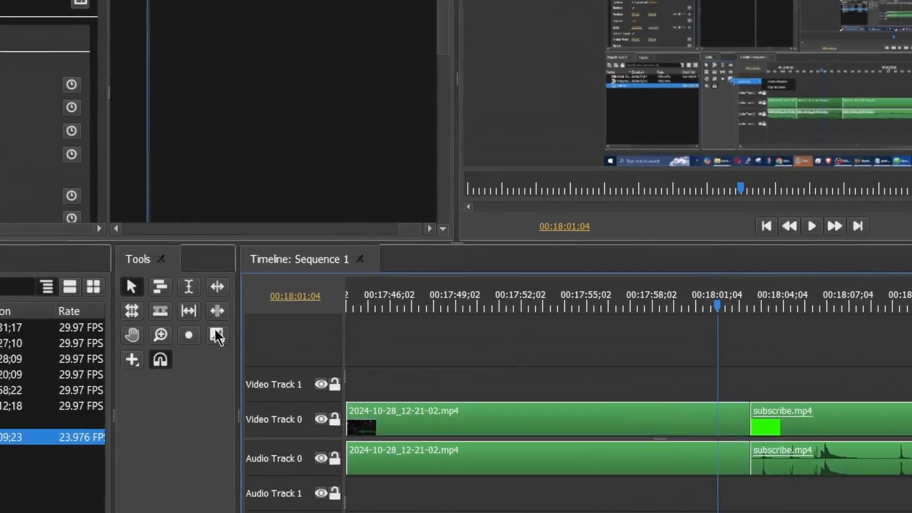
Add a Cross Dissolve to the end of the 2024-10-28_12-21-02.mp4 clip on Video Track 0 and remove it again
{"action": "left_click", "coordinate": [297, 309]}
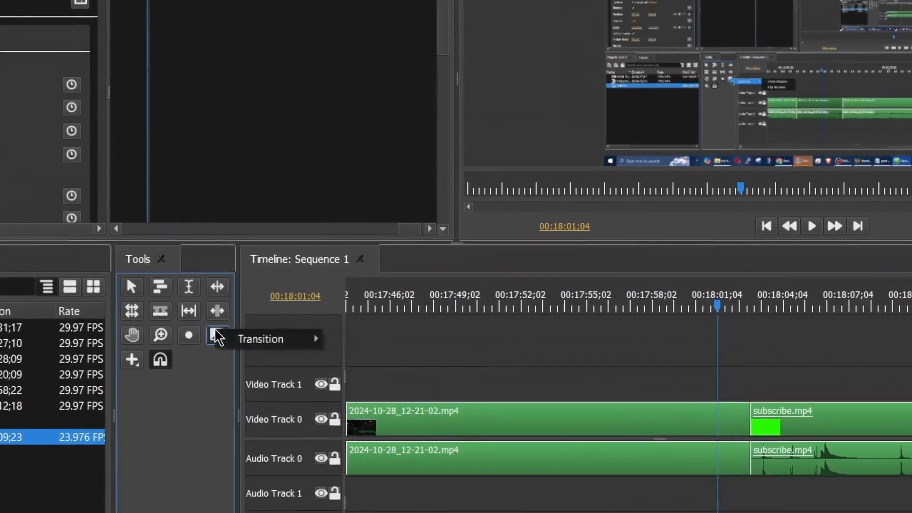
{"action": "mouse_move", "coordinate": [308, 314]}
{"action": "left_click", "coordinate": [351, 340]}
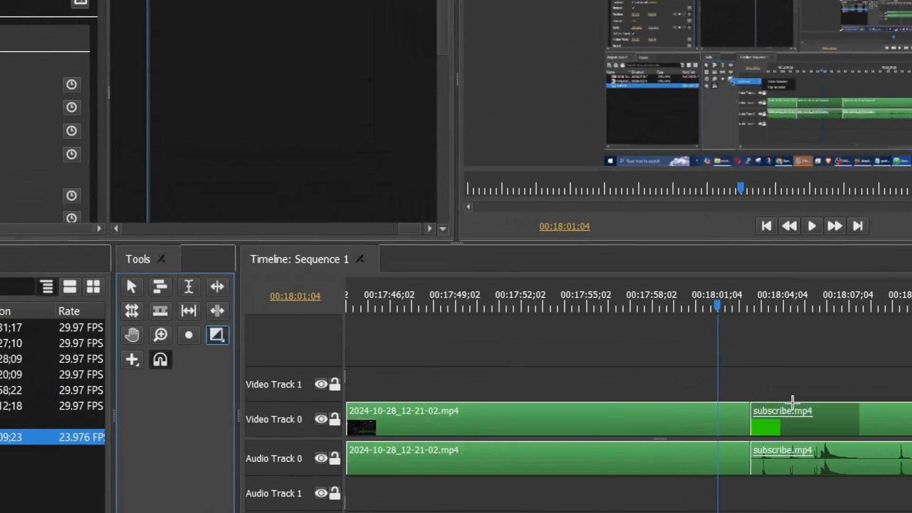
{"action": "left_click_drag", "start_coordinate": [775, 408], "coordinate": [718, 427]}
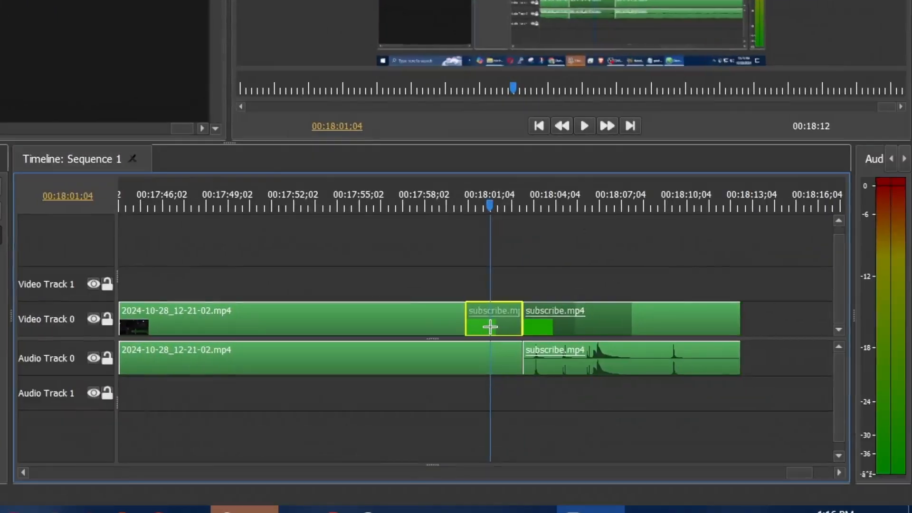
{"action": "left_click_drag", "start_coordinate": [490, 326], "coordinate": [490, 327]}
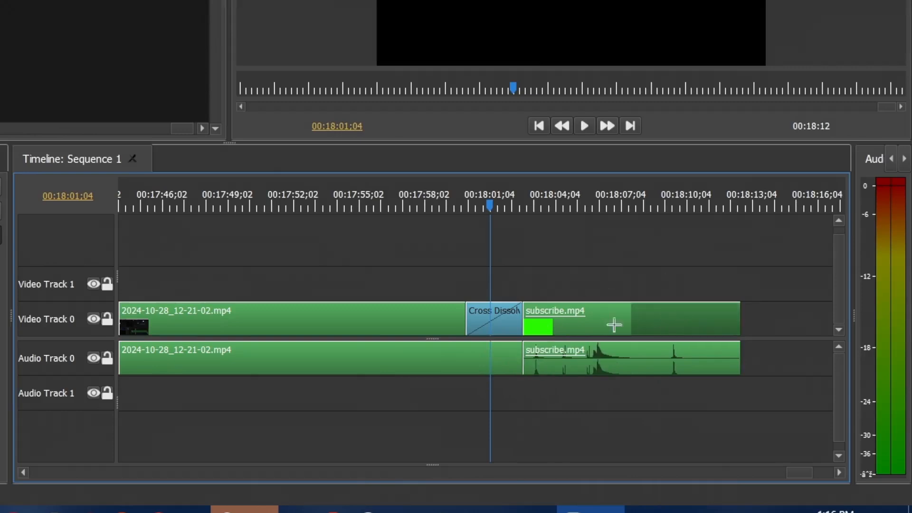
{"action": "scroll", "coordinate": [627, 320], "scroll_direction": "up", "scroll_amount": 3}
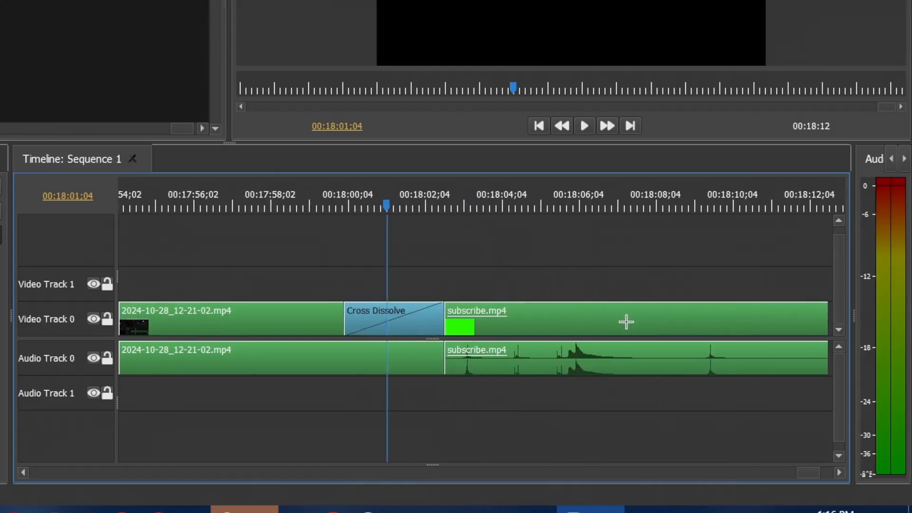
{"action": "key", "text": "Delete"}
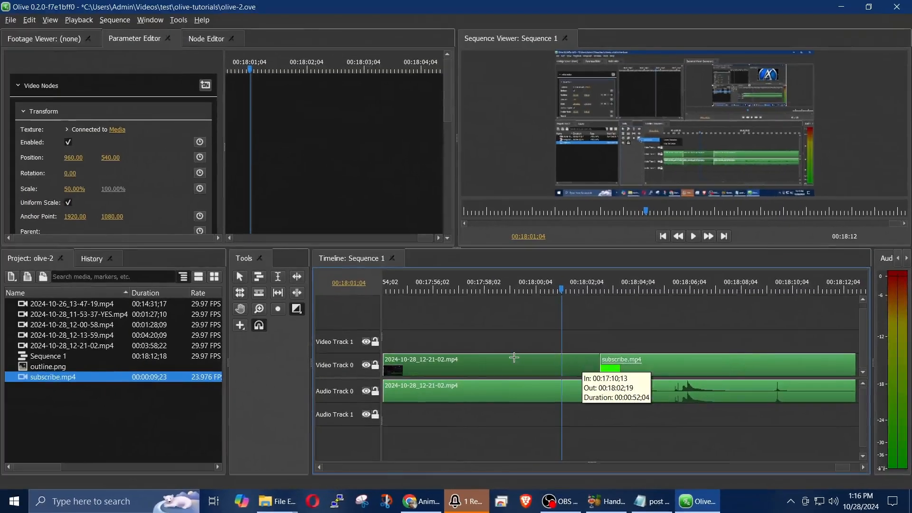
Add a Cross Dissolve to the start of subscribe.mp4, undo it, and create a shorter one in the same place
{"action": "left_click_drag", "start_coordinate": [601, 364], "coordinate": [622, 370]}
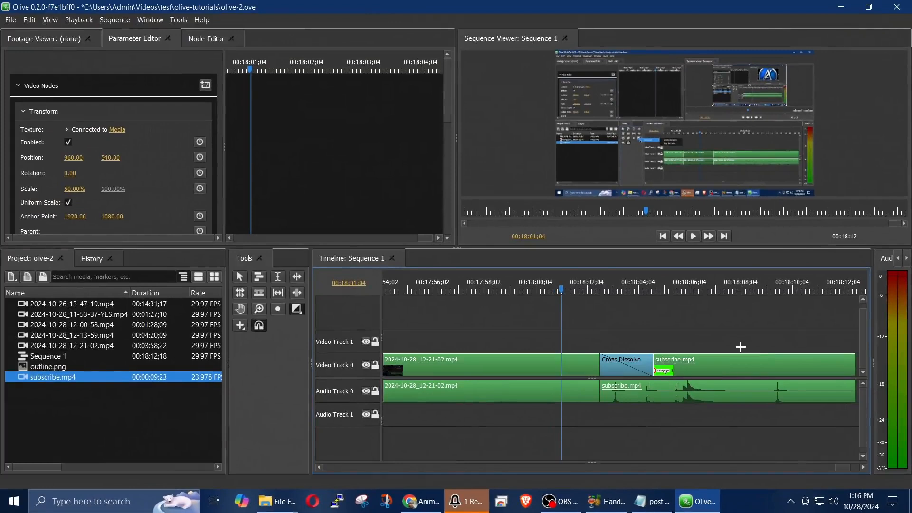
{"action": "key", "text": "ctrl+z"}
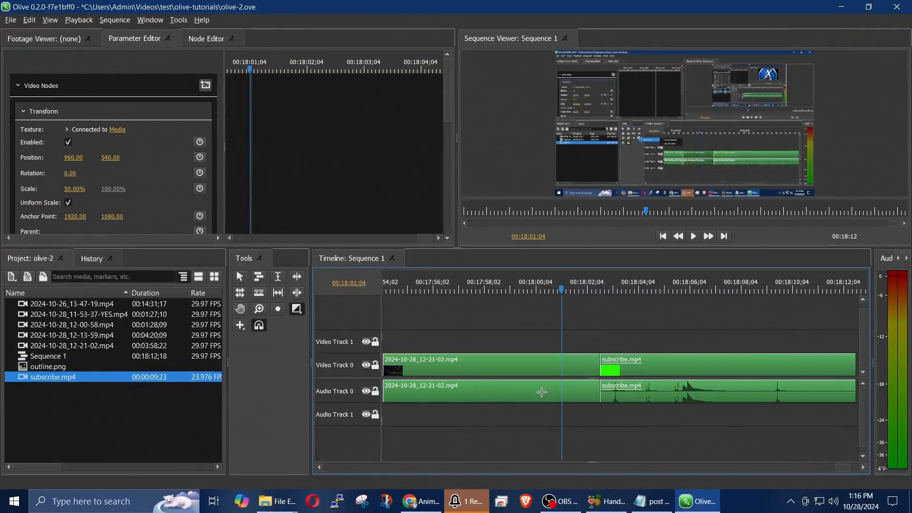
{"action": "left_click", "coordinate": [554, 366]}
{"action": "left_click_drag", "start_coordinate": [550, 354], "coordinate": [575, 381]}
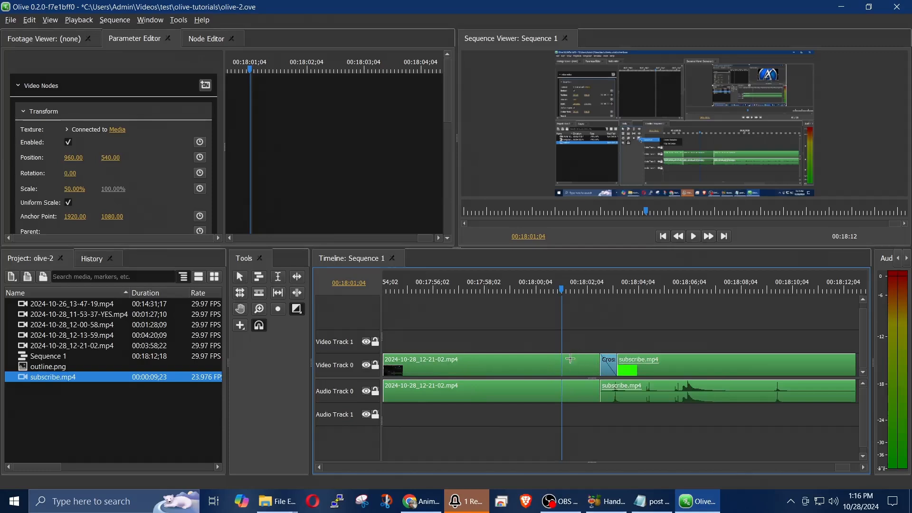
Extend the Cross Dissolve across the cut between both clips, play it back from 00:17:58;13, and undo the extension
{"action": "left_click_drag", "start_coordinate": [621, 370], "coordinate": [596, 370]}
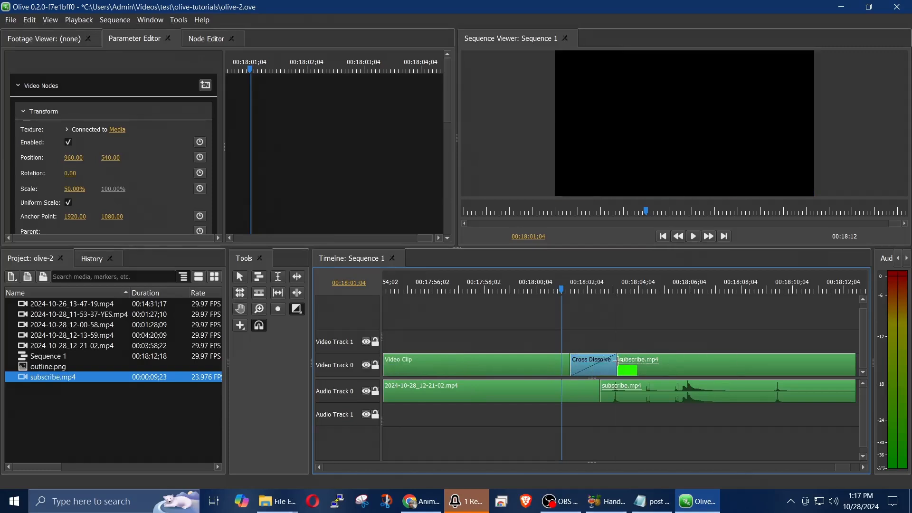
{"action": "left_click", "coordinate": [551, 291]}
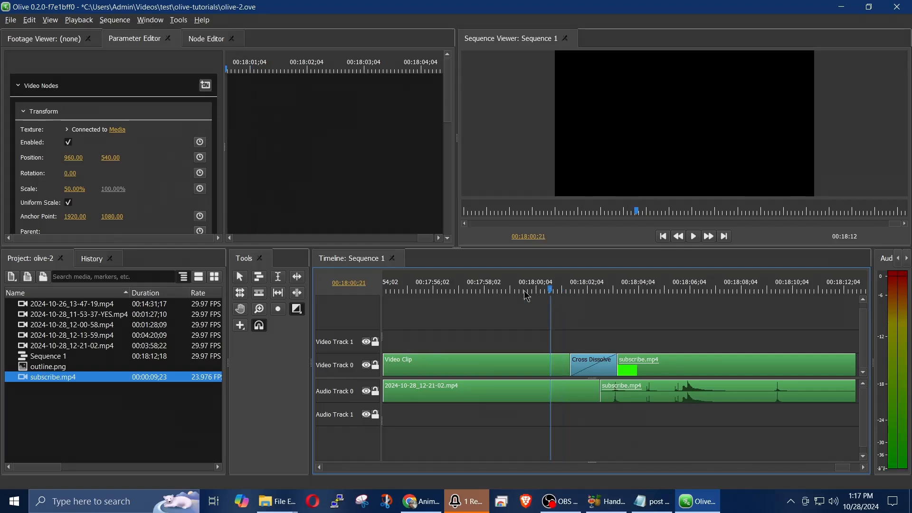
{"action": "left_click", "coordinate": [495, 289]}
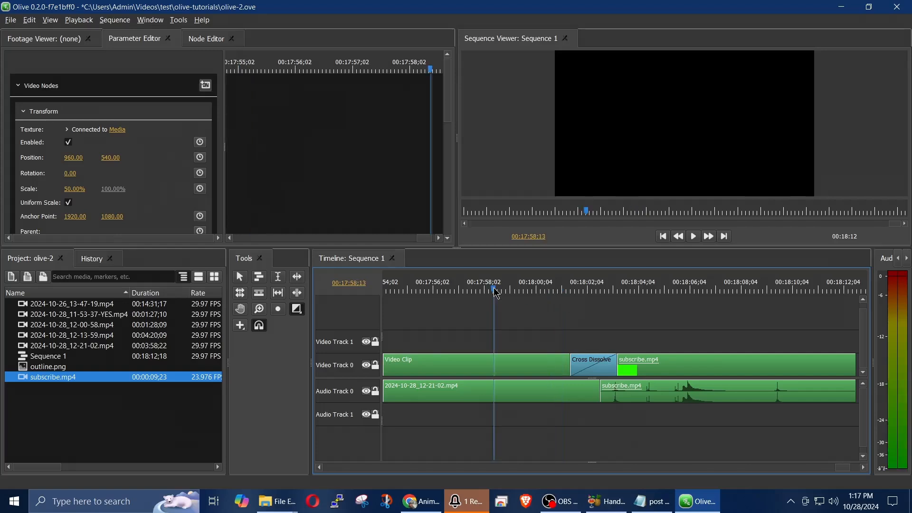
{"action": "key", "text": "space"}
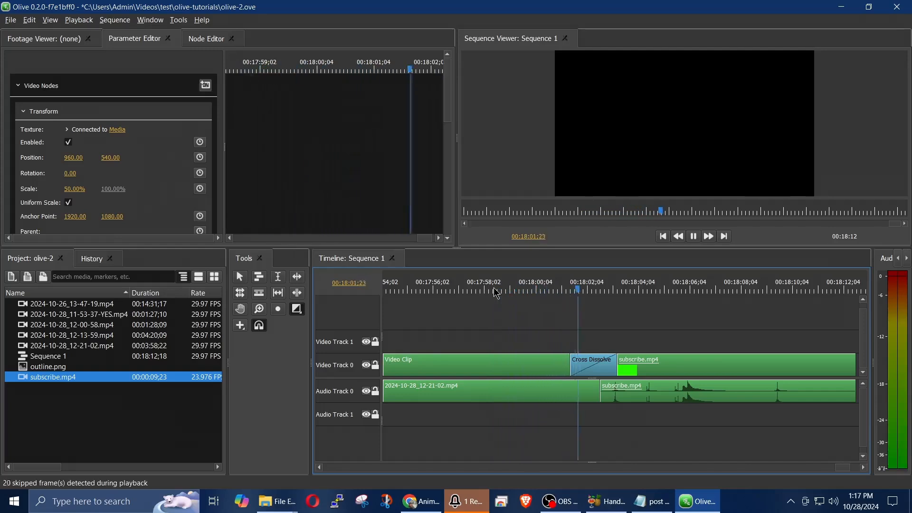
{"action": "key", "text": "space"}
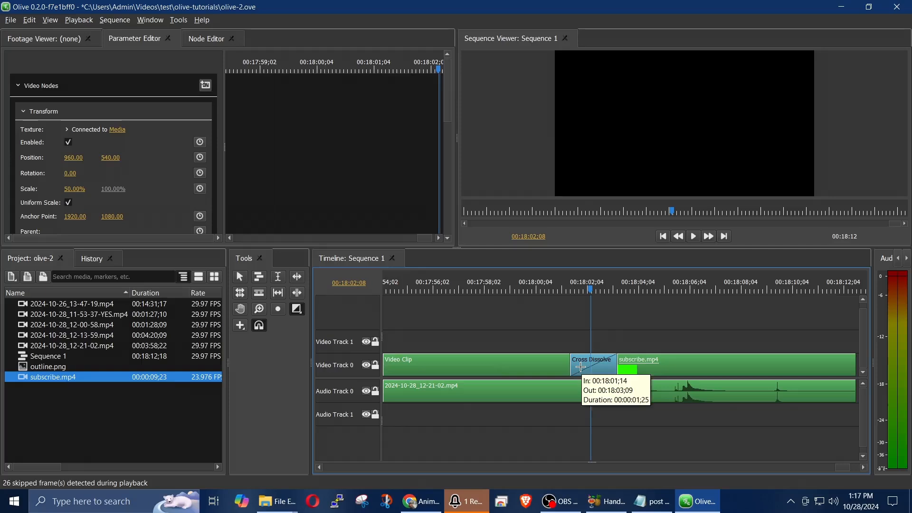
{"action": "key", "text": "ctrl+z"}
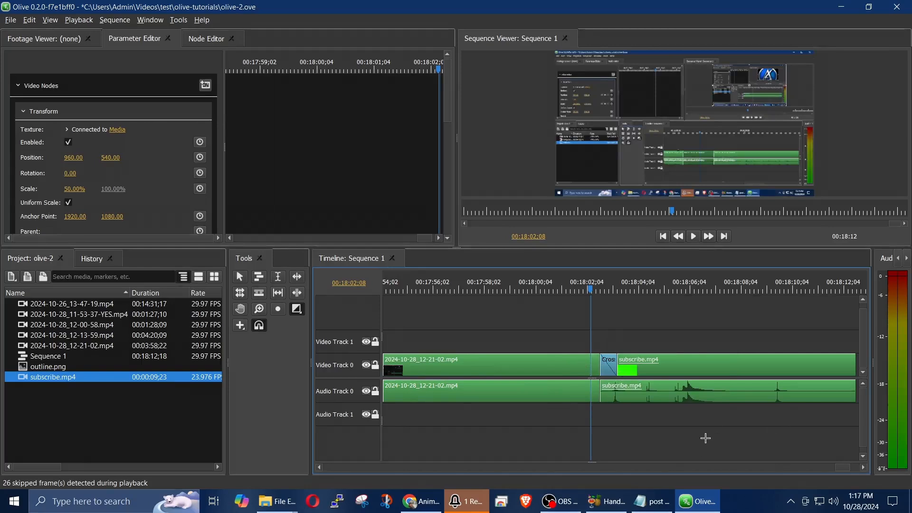
Play through the Cross Dissolve at the start of subscribe.mp4, and delete the clip from the timeline together with its transition
{"action": "key", "text": "space"}
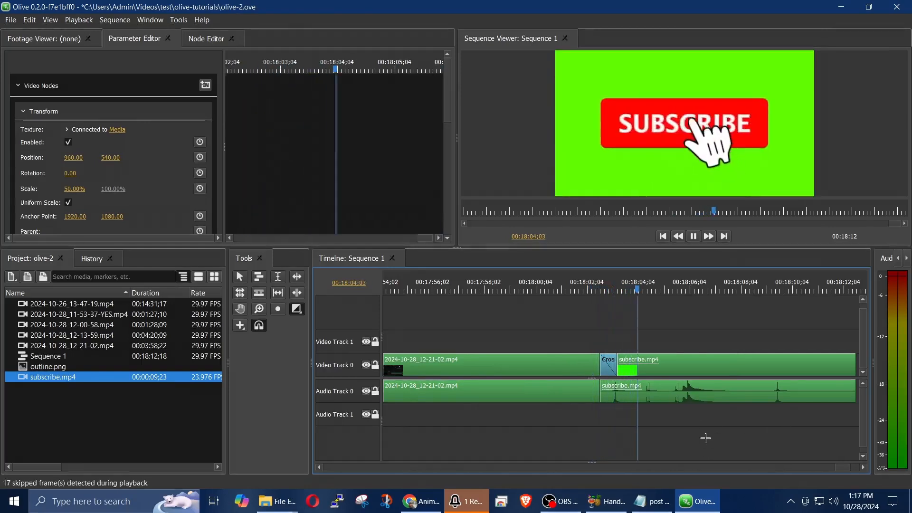
{"action": "key", "text": "space"}
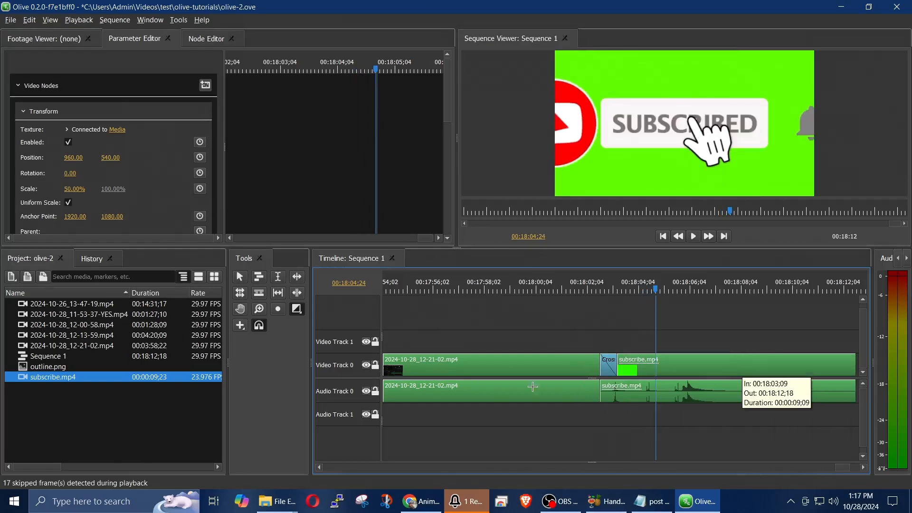
{"action": "scroll", "coordinate": [747, 370], "scroll_direction": "down", "scroll_amount": 2}
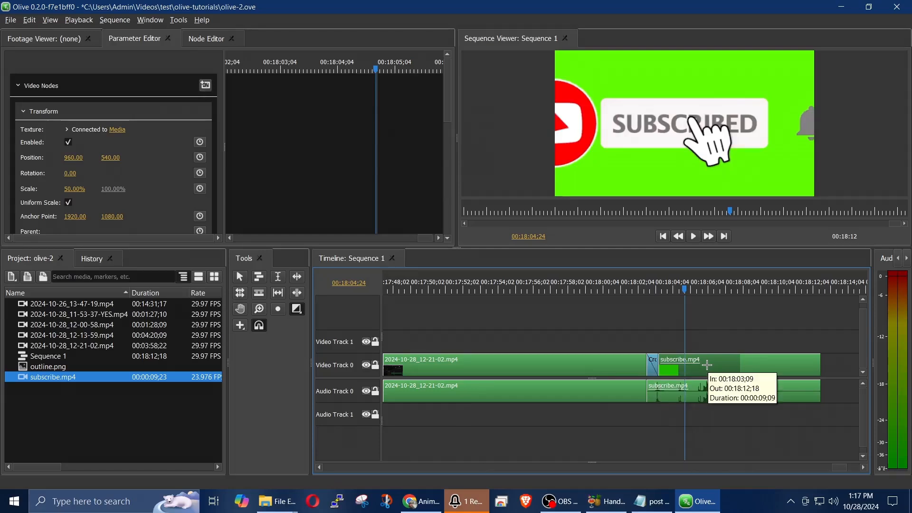
{"action": "left_click", "coordinate": [740, 363]}
{"action": "key", "text": "Delete"}
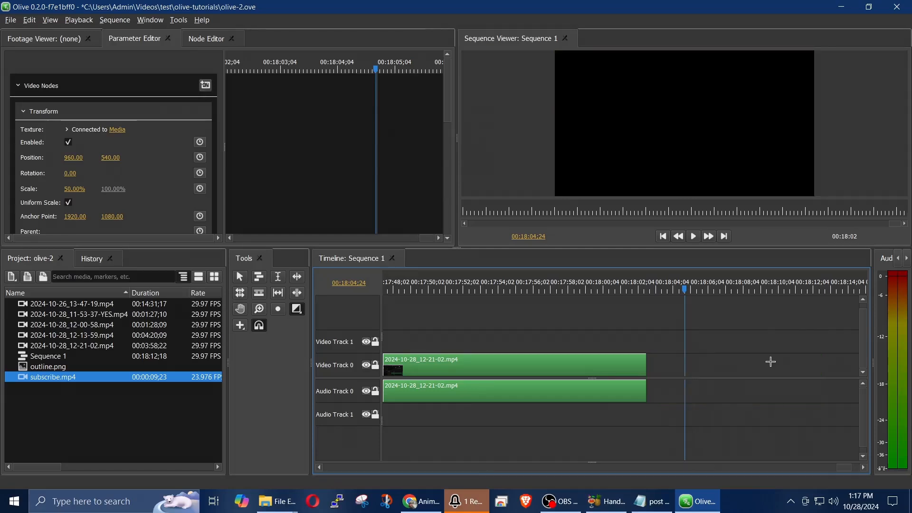
Append 2024-10-28_12-21-02.mp4 from the project to the sequence, directly after the existing clip on Video Track 0
{"action": "left_click", "coordinate": [37, 352]}
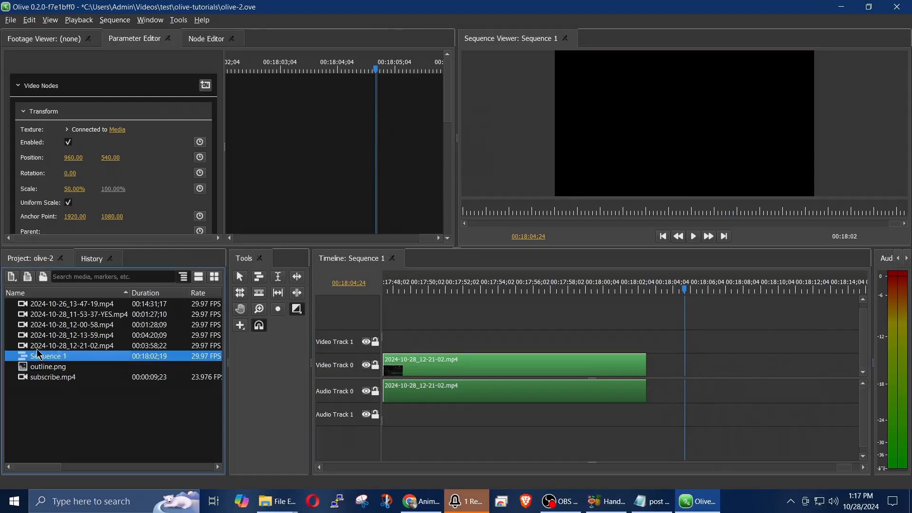
{"action": "left_click", "coordinate": [33, 347]}
{"action": "left_click_drag", "start_coordinate": [33, 350], "coordinate": [709, 370]}
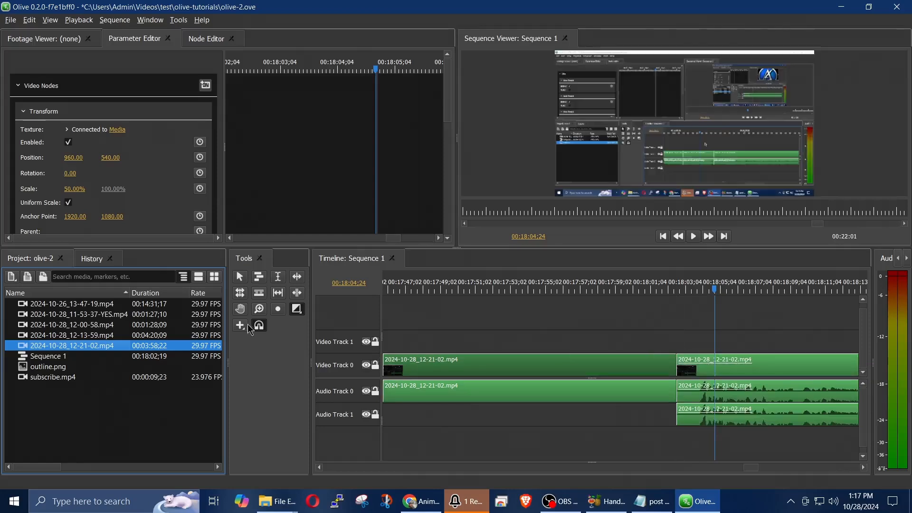
Add a Cross Dissolve across the cut between the two 2024-10-28_12-21-02.mp4 clips on Video Track 0
{"action": "left_click", "coordinate": [305, 310]}
{"action": "mouse_move", "coordinate": [351, 315]}
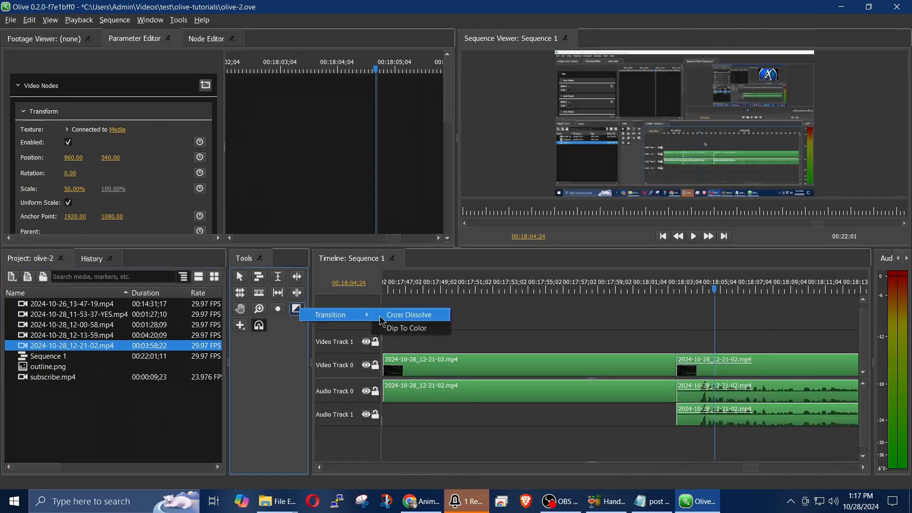
{"action": "left_click", "coordinate": [382, 316]}
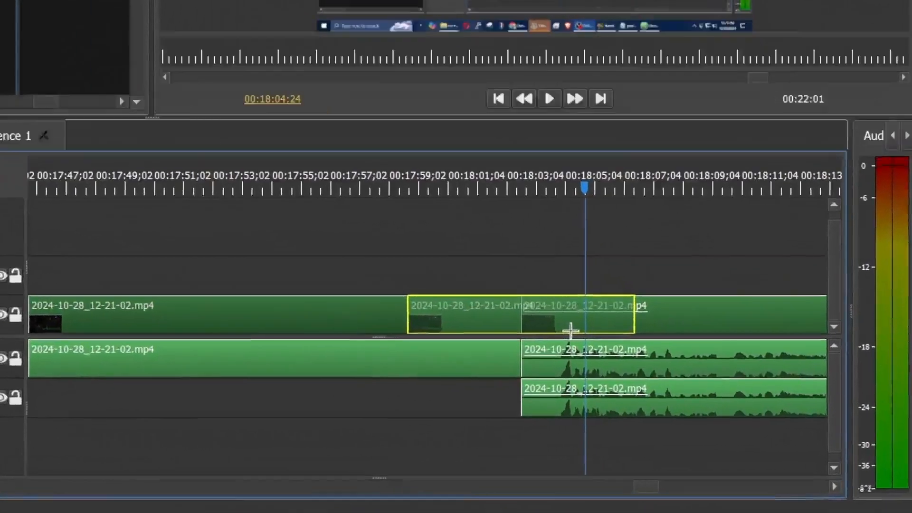
{"action": "left_click", "coordinate": [570, 331]}
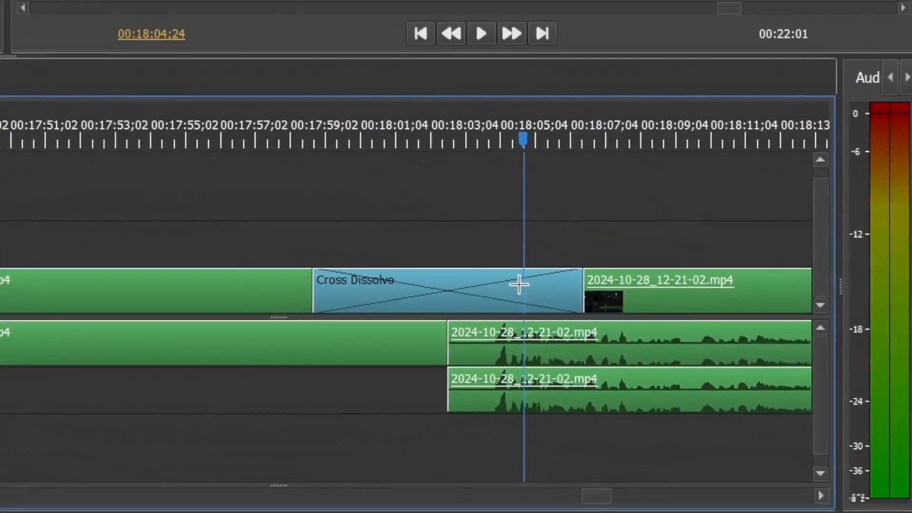
Play back the Cross Dissolve between the two clips from 00:17:57;10, pausing at its start and again past the cut
{"action": "scroll", "coordinate": [727, 338], "scroll_direction": "down", "scroll_amount": 2}
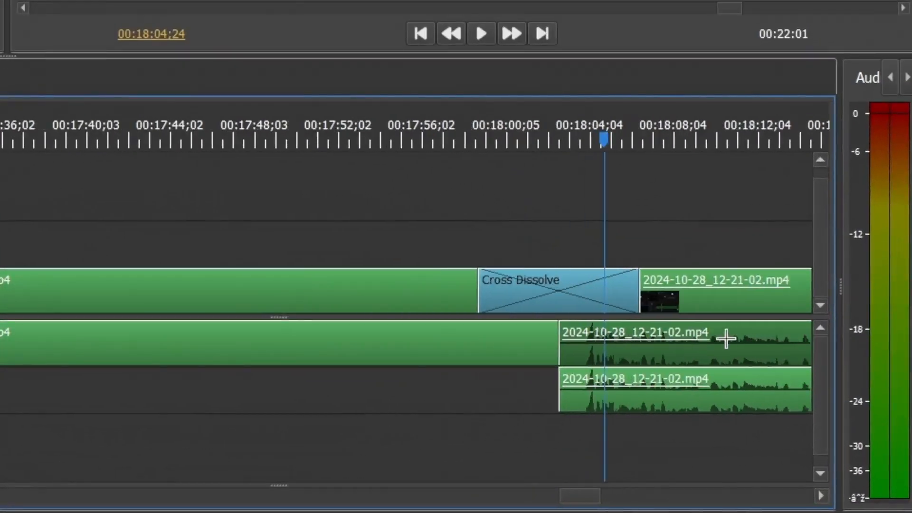
{"action": "left_click_drag", "start_coordinate": [580, 502], "coordinate": [592, 498]}
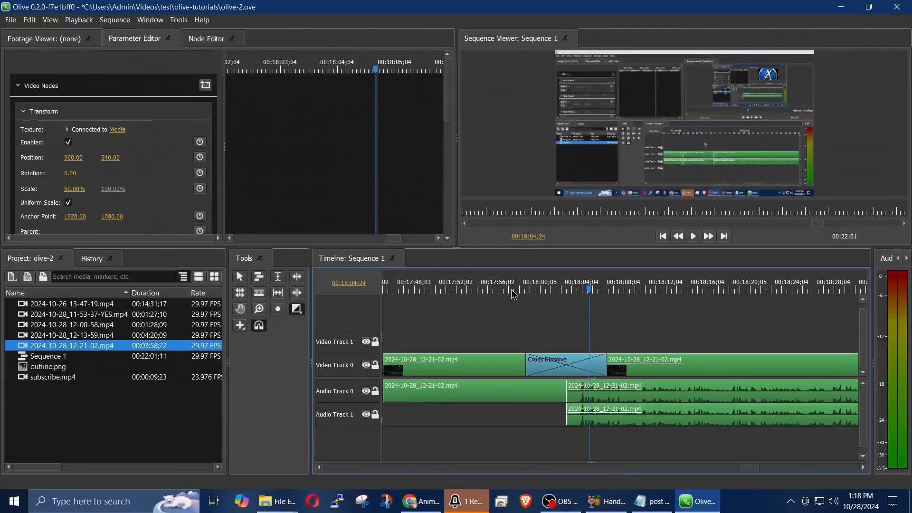
{"action": "left_click", "coordinate": [115, 142]}
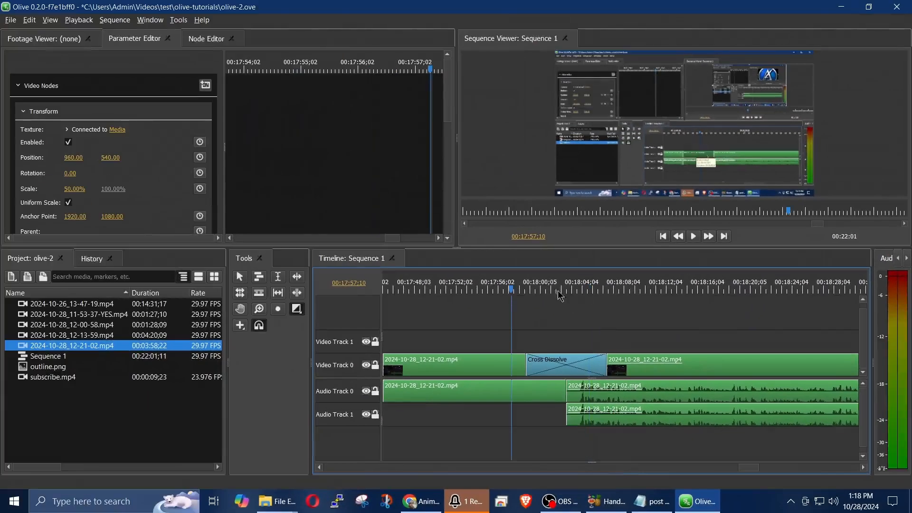
{"action": "key", "text": "space"}
{"action": "key", "text": "space"}
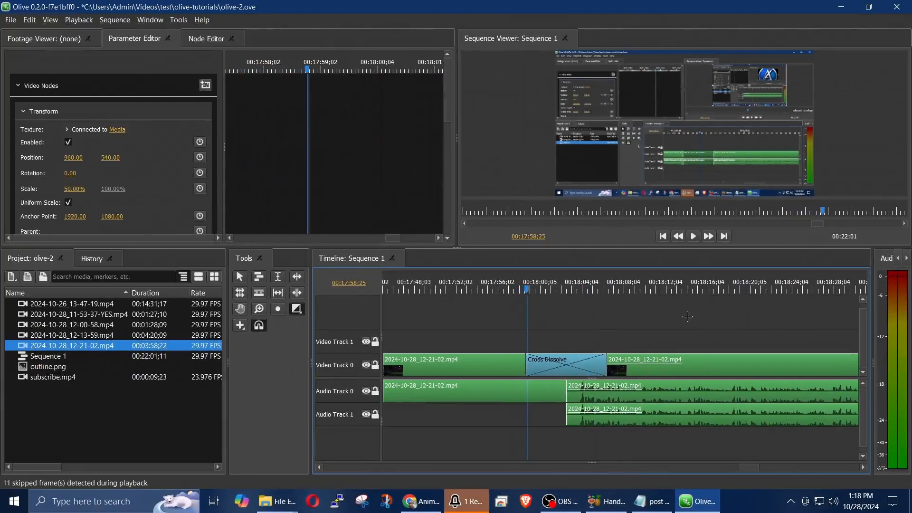
{"action": "key", "text": "space"}
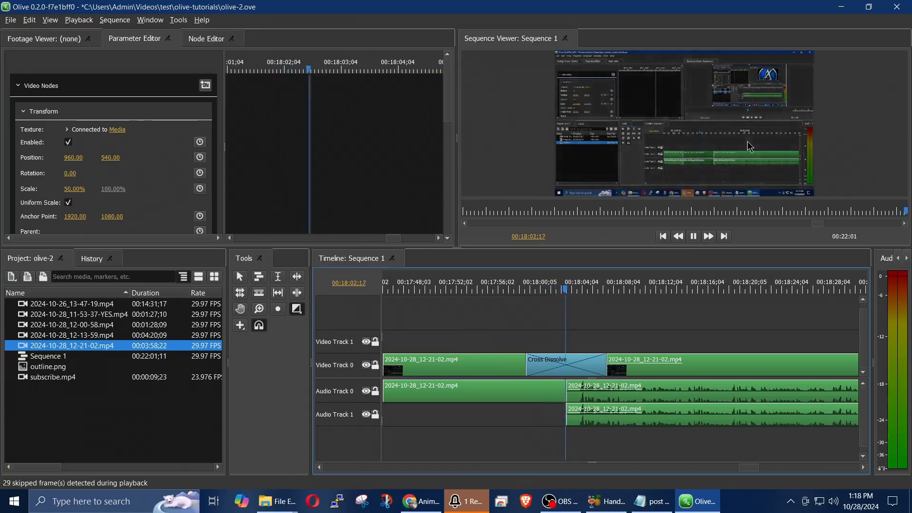
{"action": "key", "text": "space"}
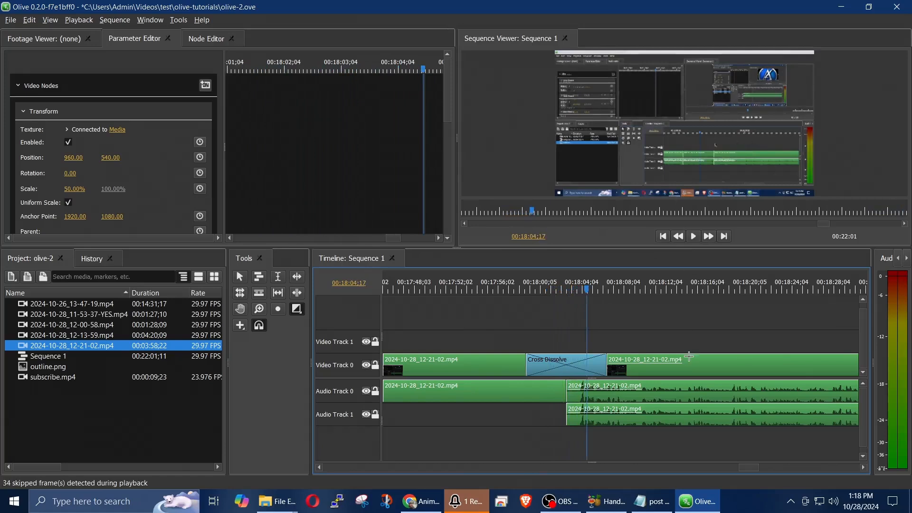